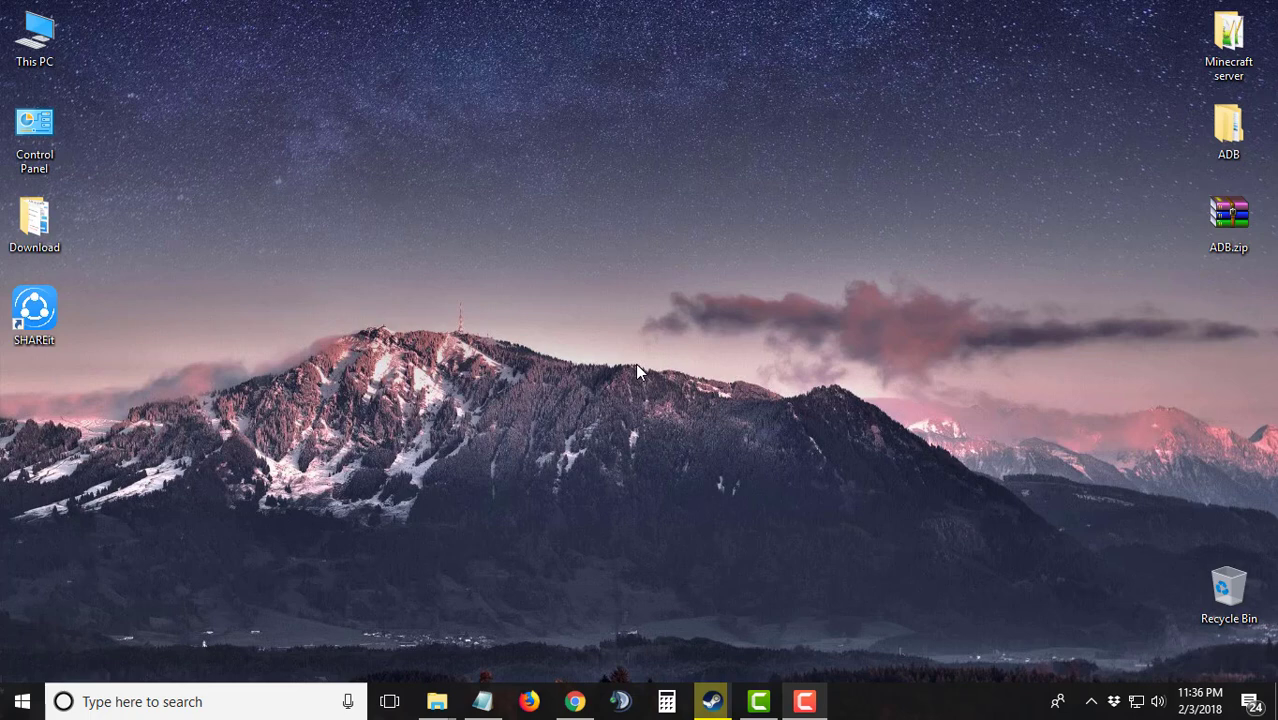
- Find the River profile background among the Steam items in the profile inventory
click(578, 700)
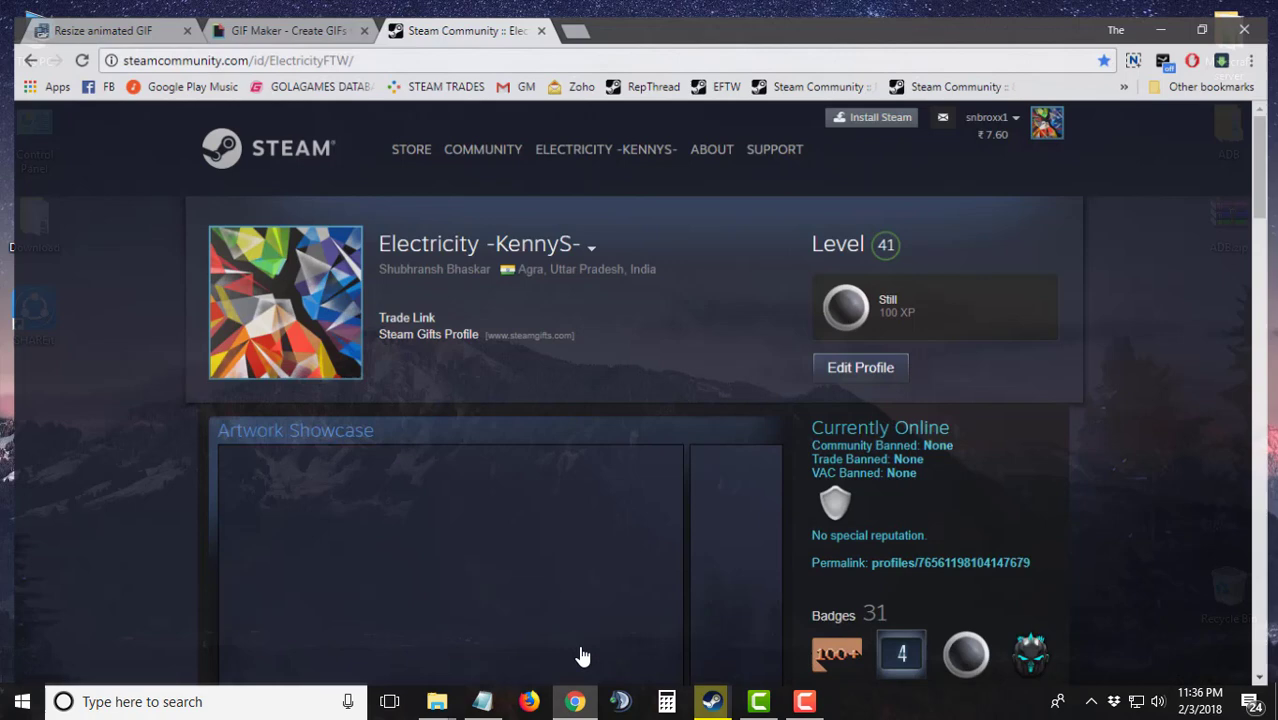
scroll(963, 426, down, 3)
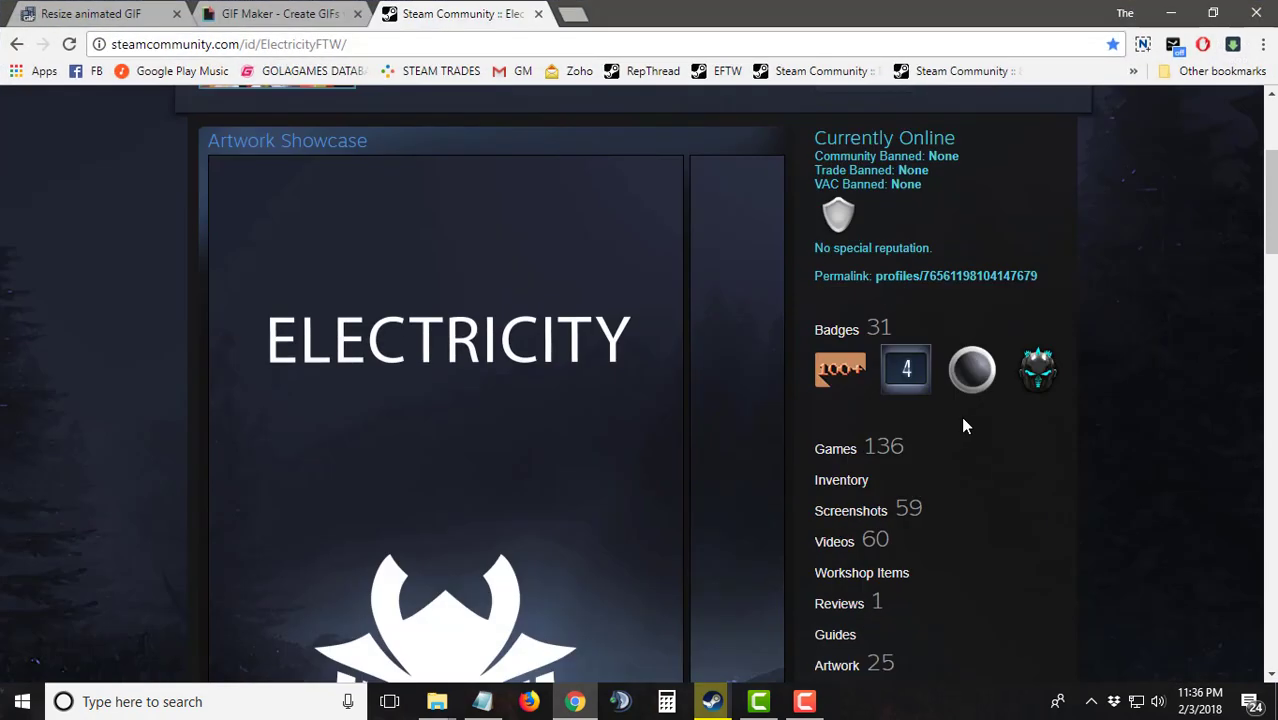
click(844, 482)
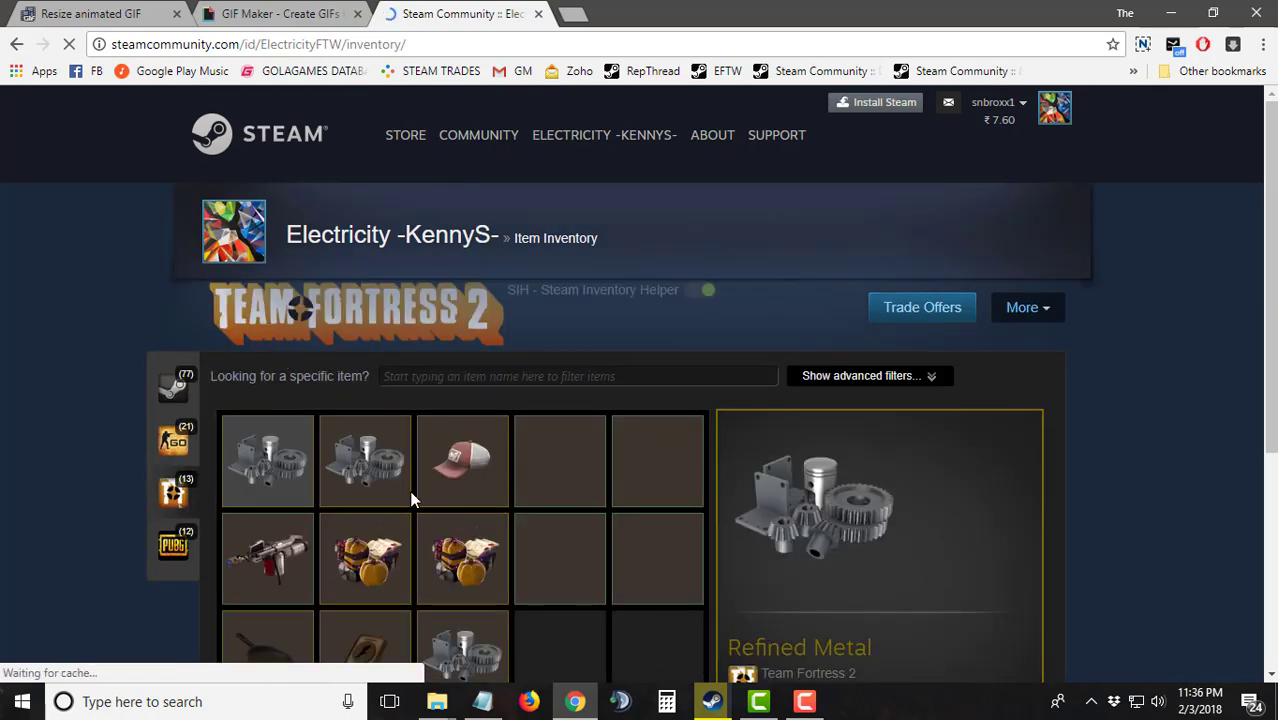
scroll(414, 499, down, 1)
click(175, 290)
scroll(556, 486, down, 5)
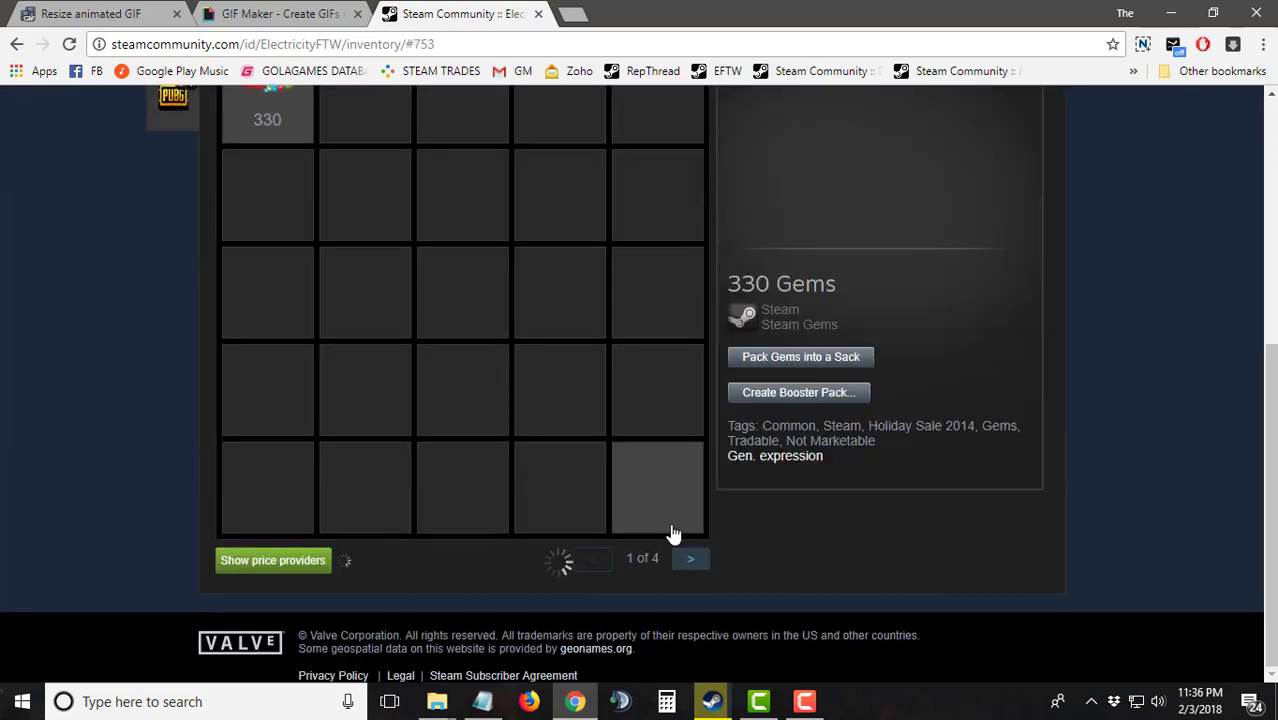
click(651, 318)
- View the River background at full size and copy its image web address
scroll(873, 509, up, 1)
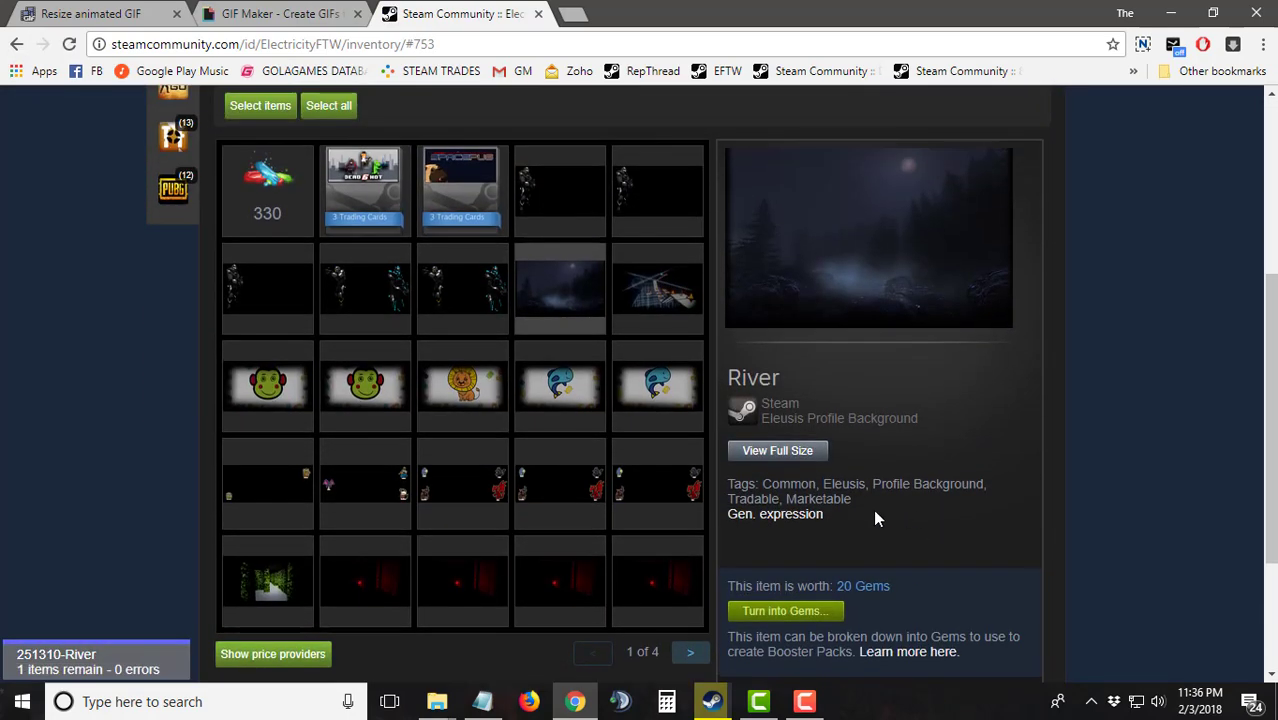
click(776, 447)
click(443, 44)
right_click(443, 44)
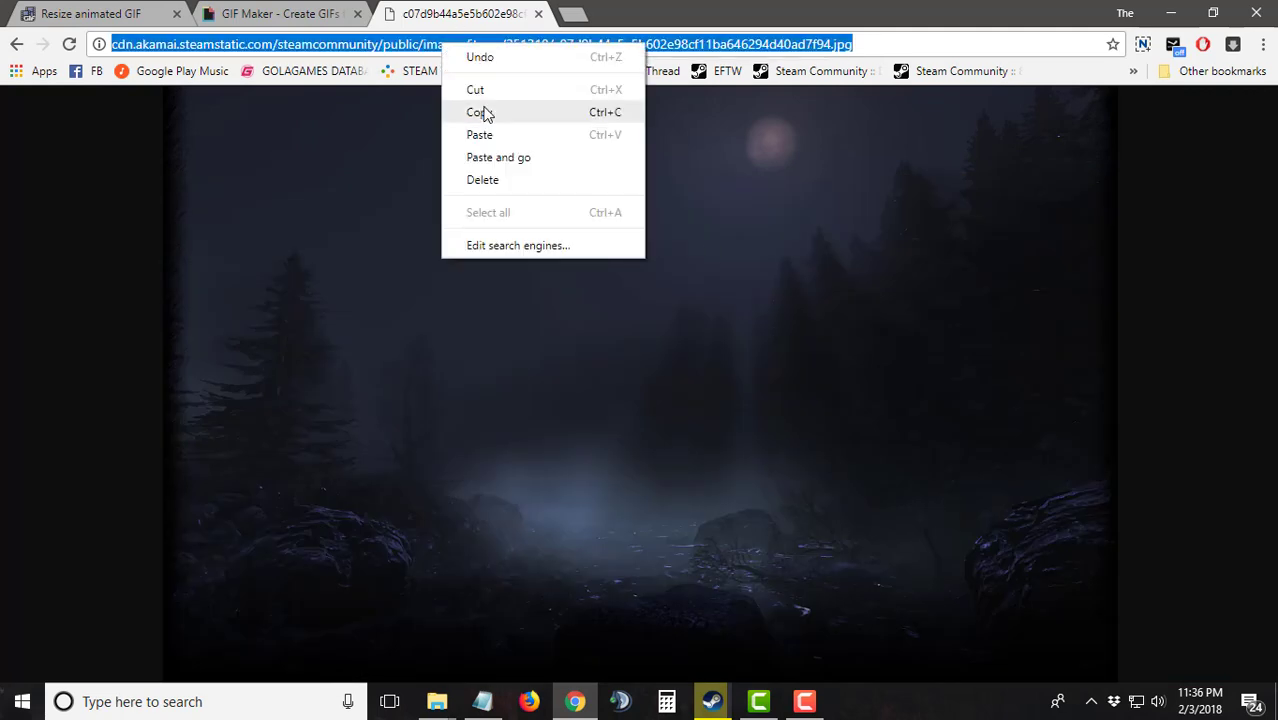
click(484, 112)
- Go to steam.design in a new tab and apply the River image URL as the background
click(575, 8)
text(stea)
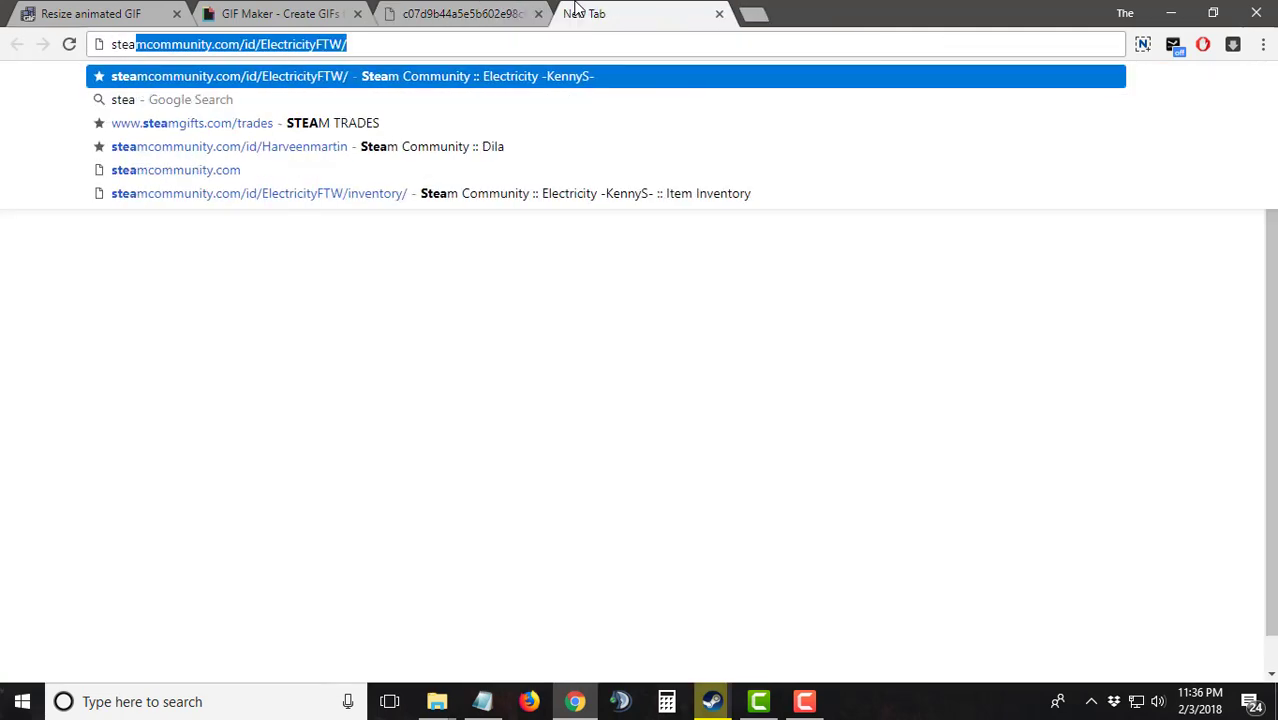
text(m.design)
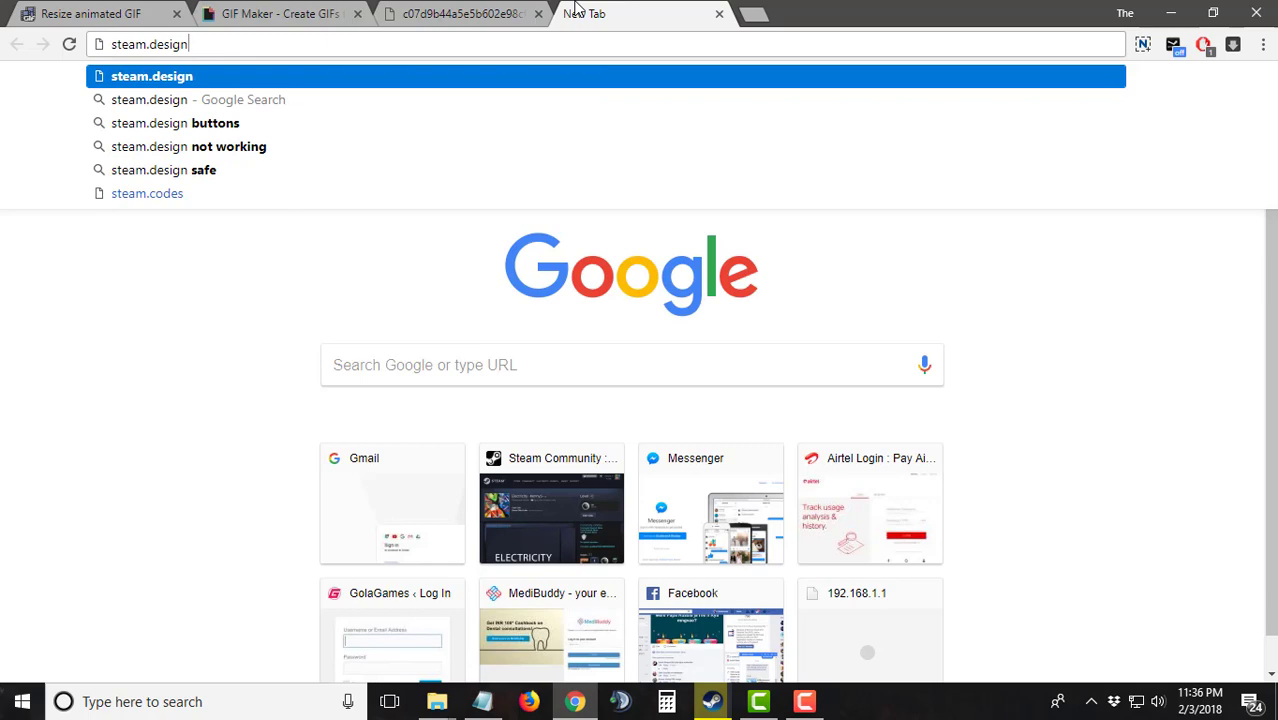
key(Return)
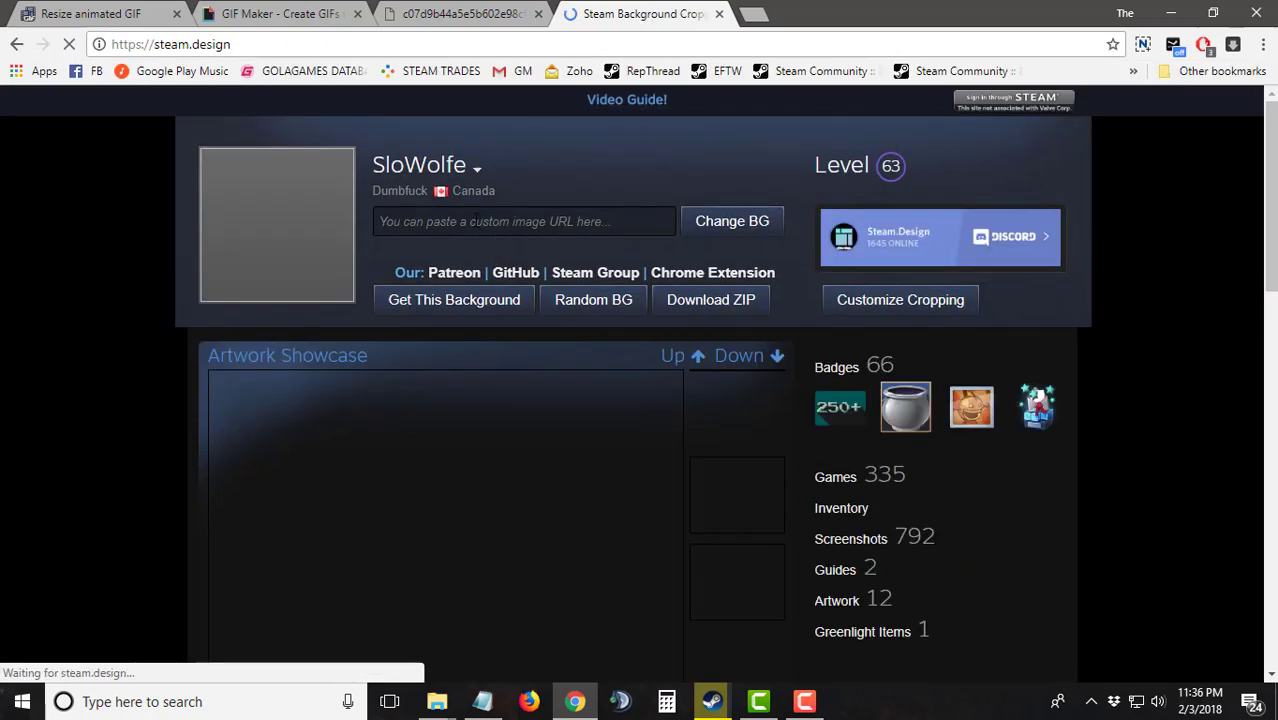
right_click(476, 222)
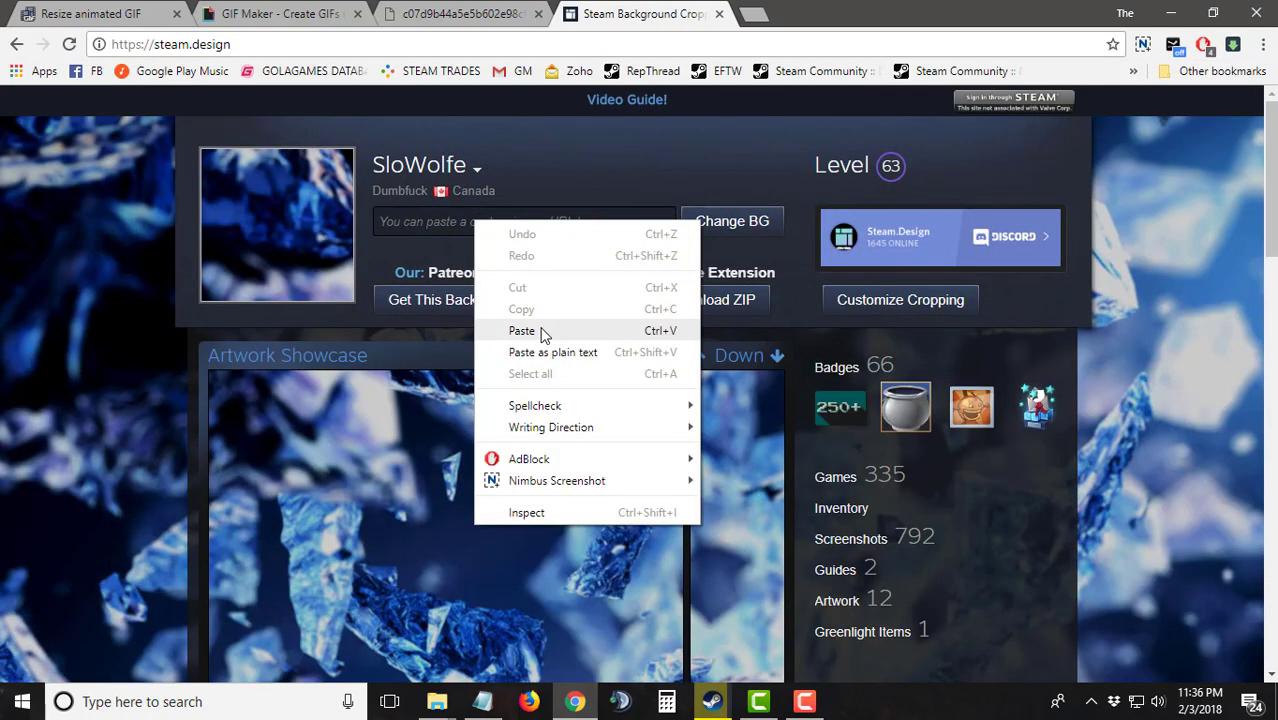
click(542, 331)
click(727, 226)
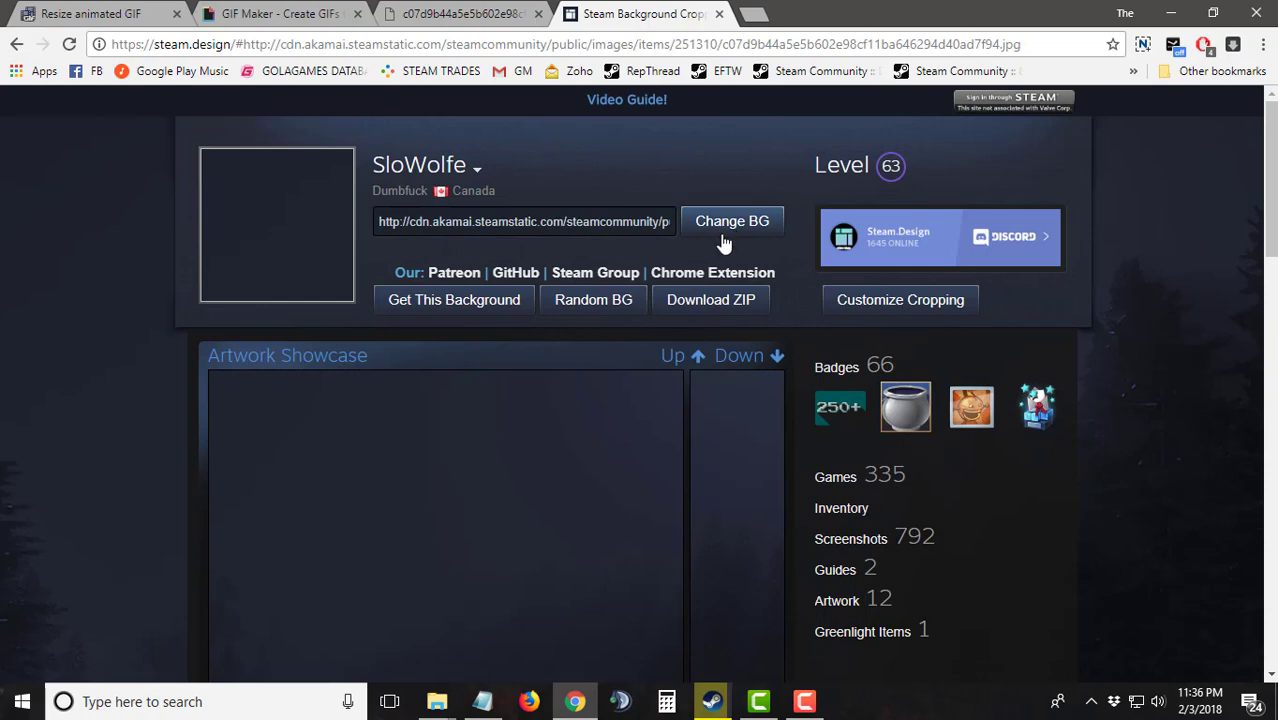
- Enable long artwork showcase images in the cropping settings and download the ZIP
click(872, 306)
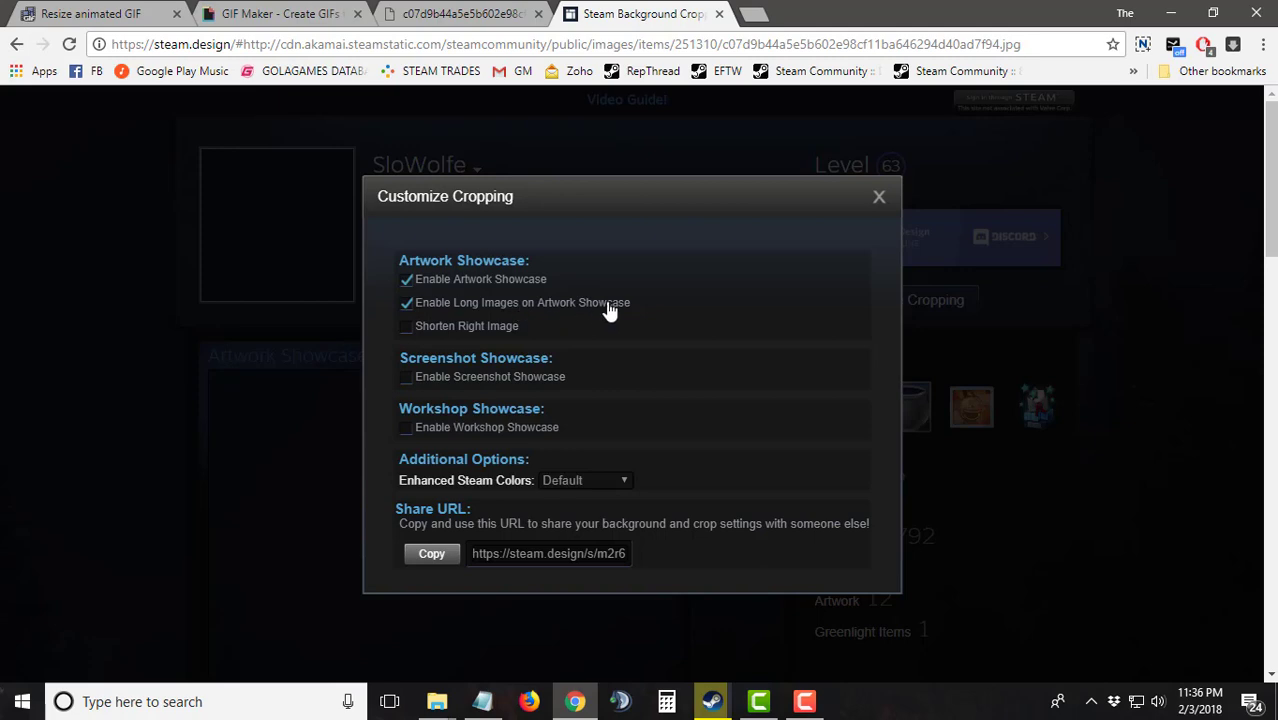
click(877, 203)
click(699, 296)
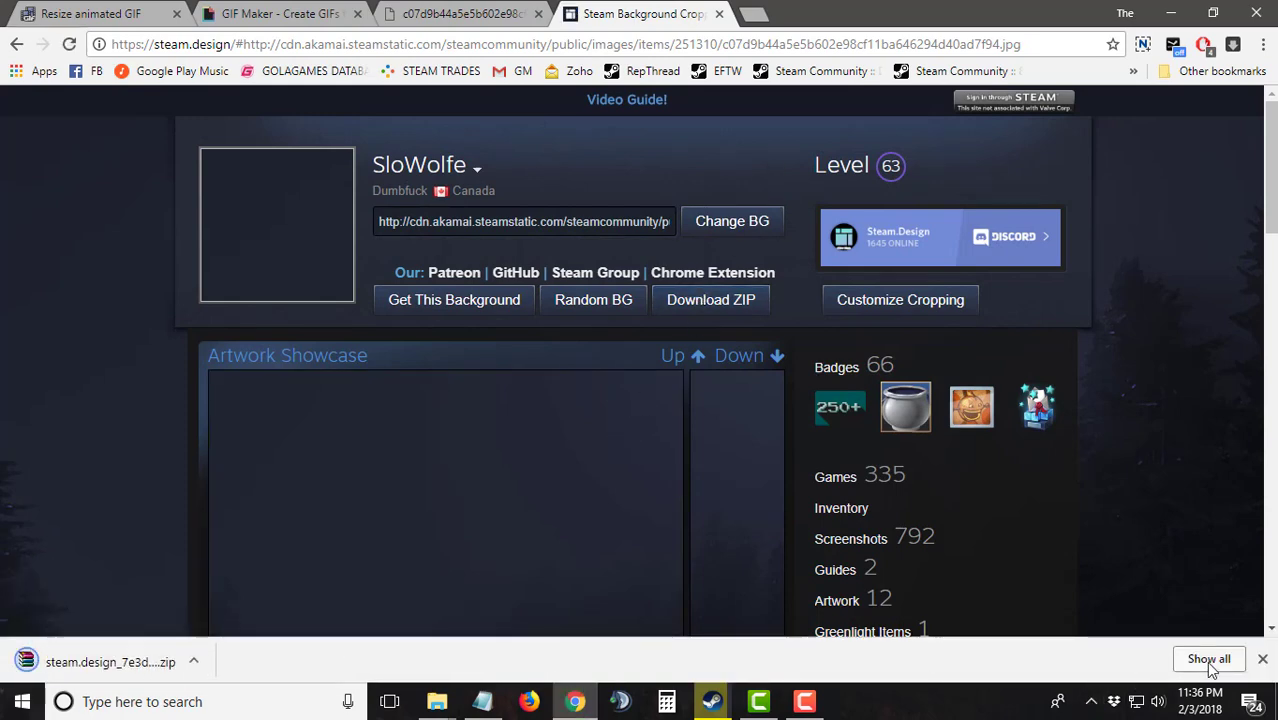
- Find the steam.design ZIP in Downloads and paste it onto the desktop
click(1208, 659)
click(476, 276)
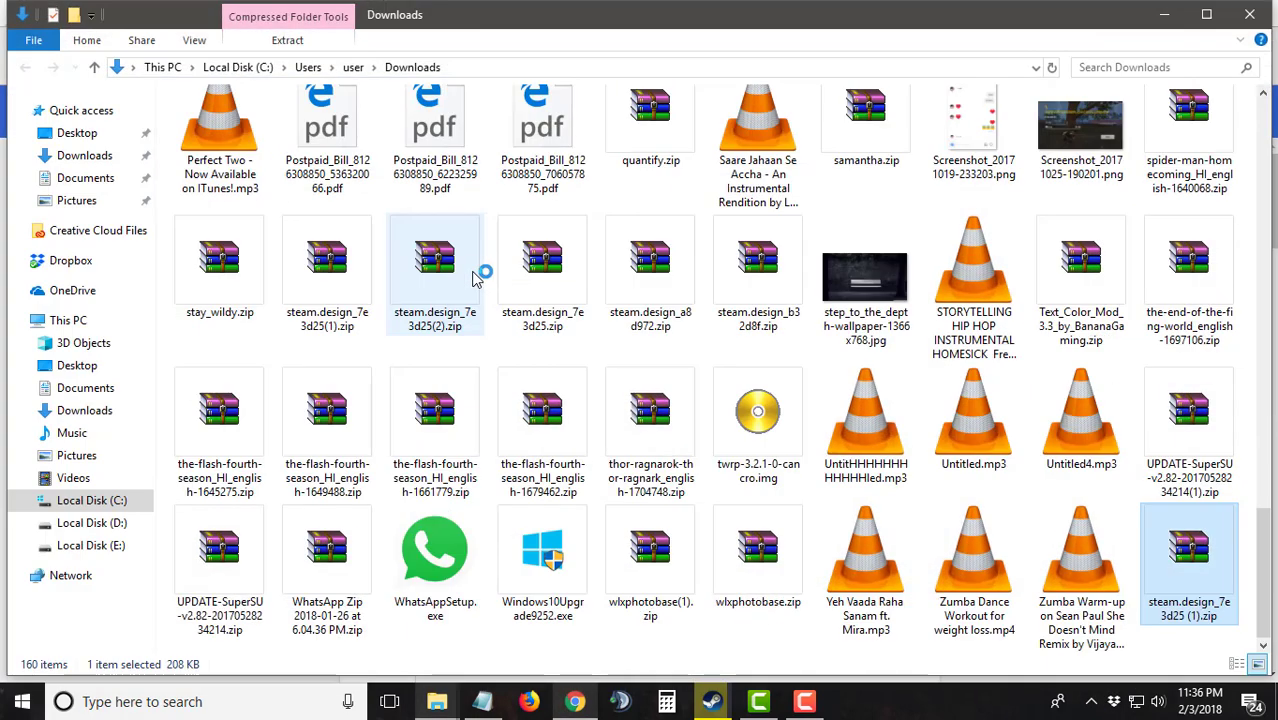
click(1164, 14)
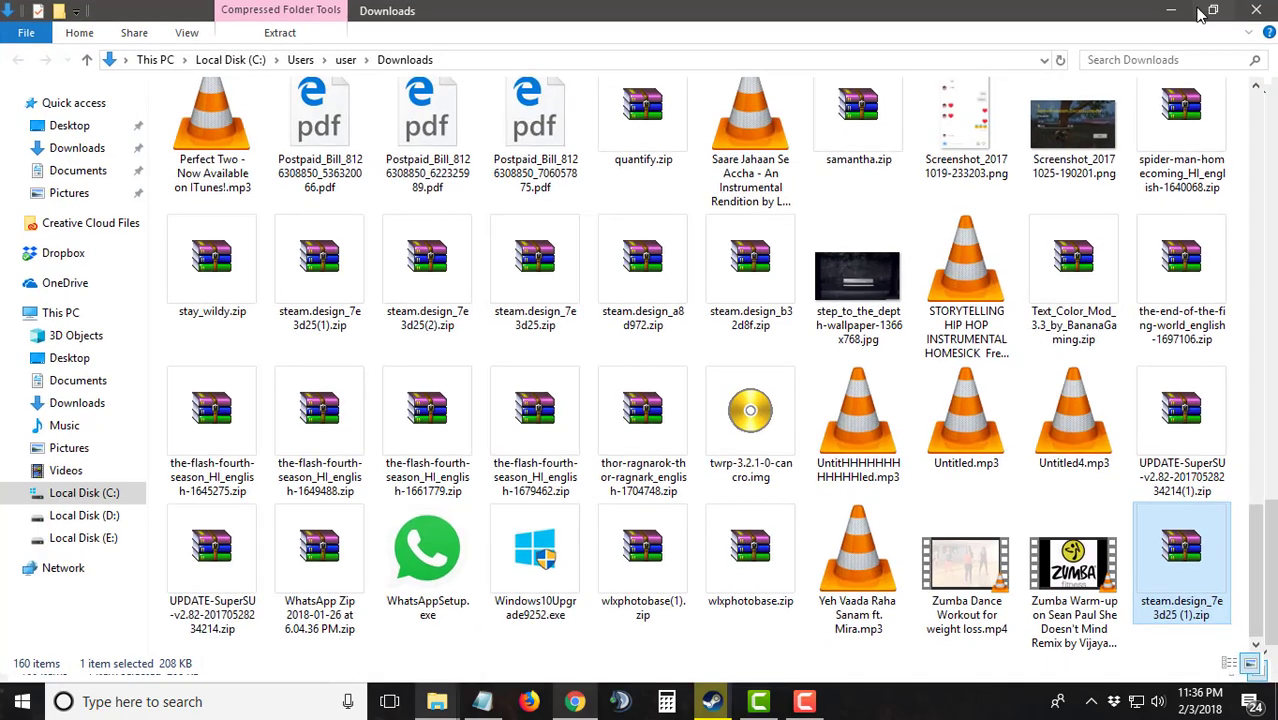
click(1135, 8)
right_click(617, 161)
click(672, 246)
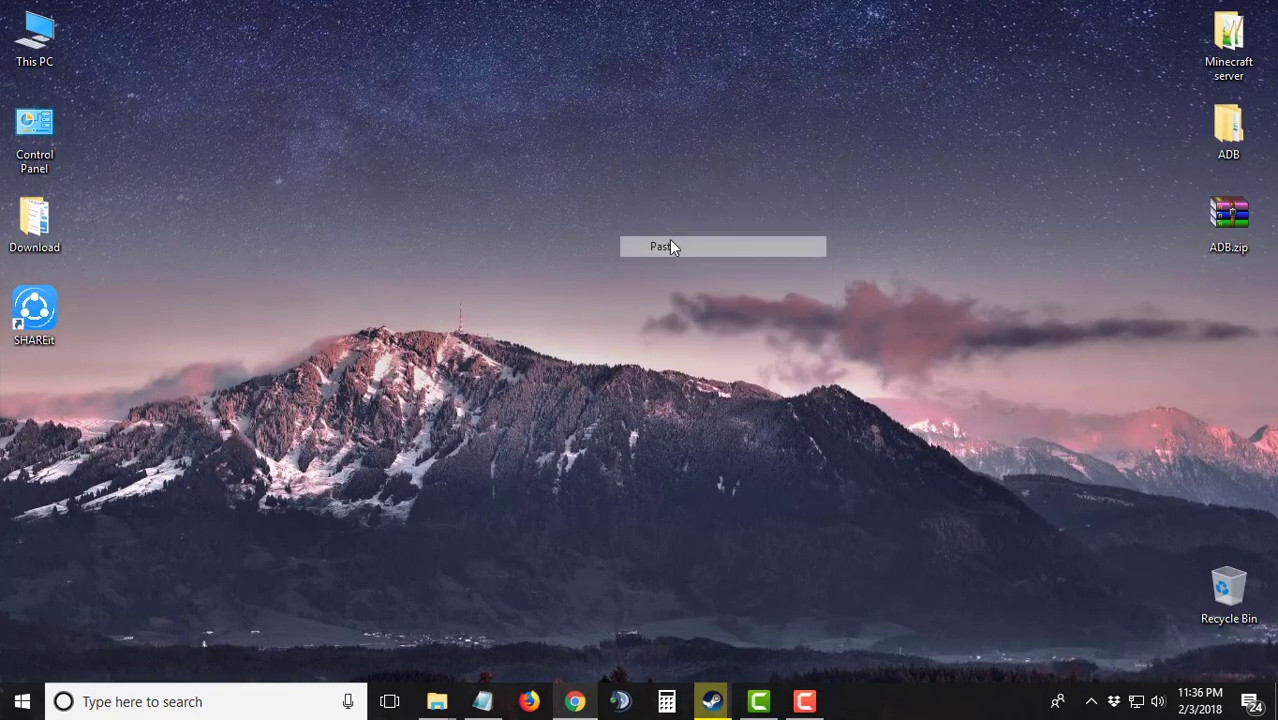
- Extract the desktop ZIP's files into a new folder
right_click(591, 154)
click(640, 234)
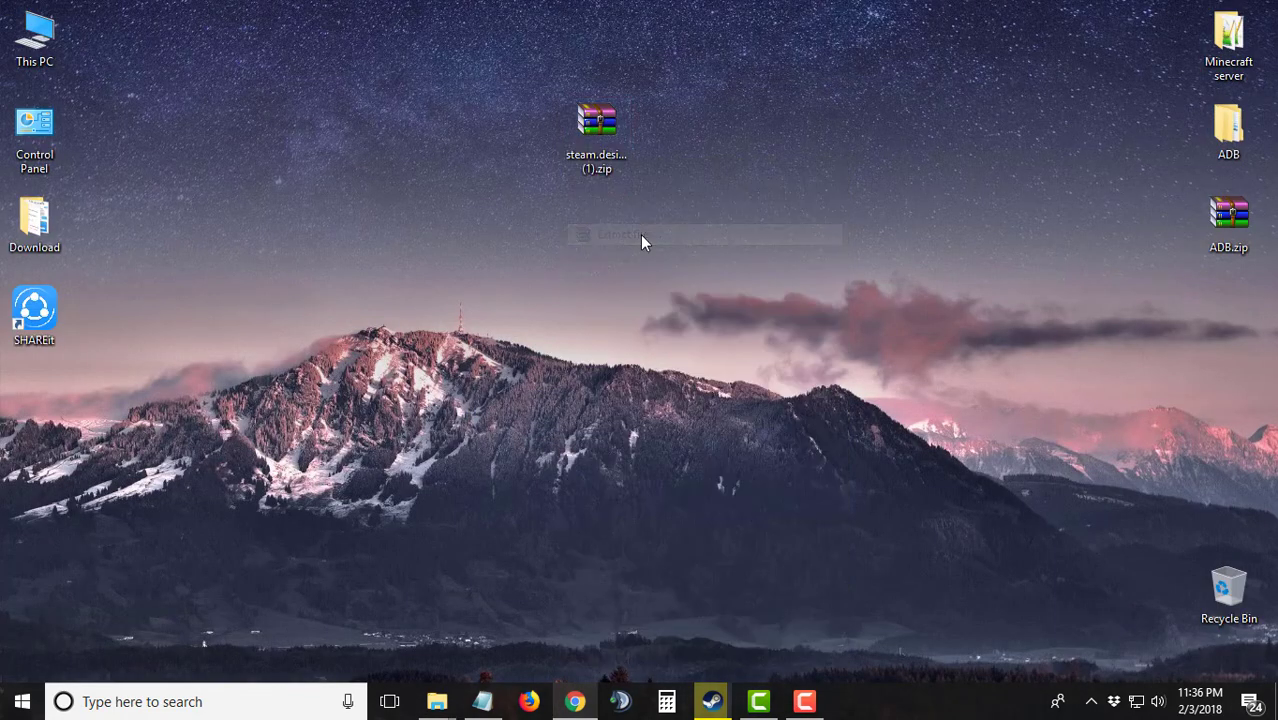
key(Escape)
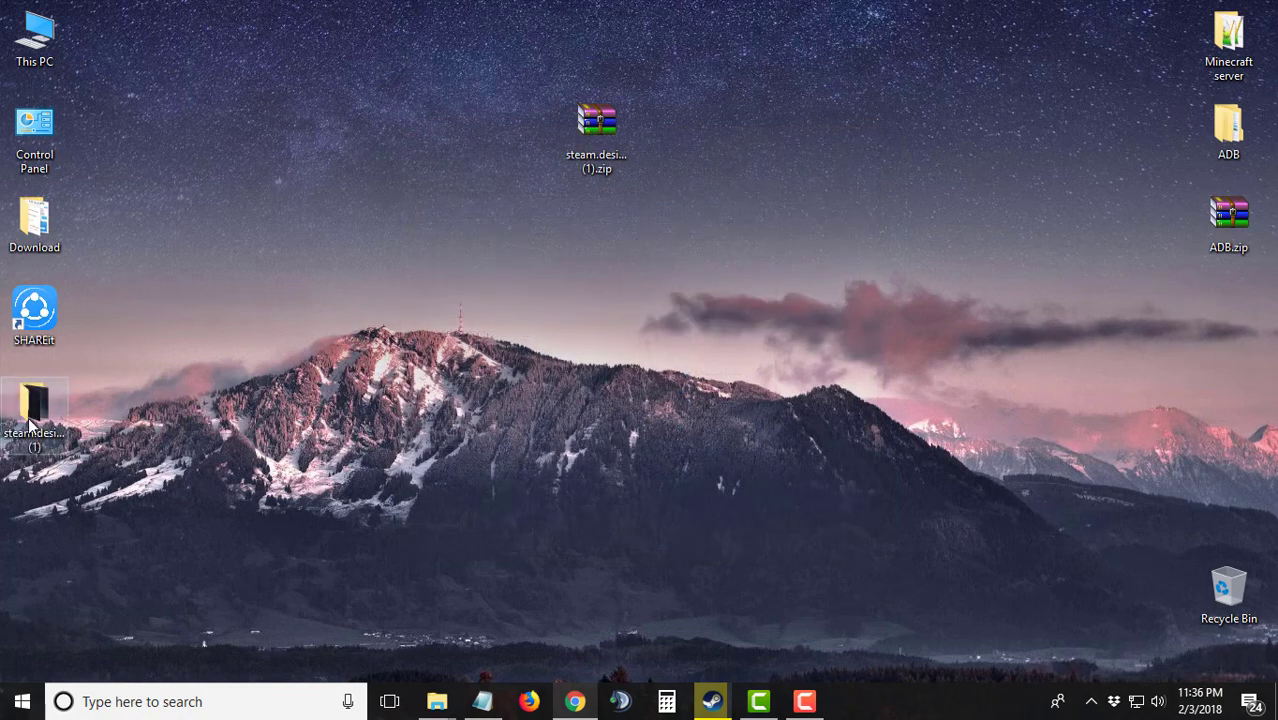
- Upload the Artwork_Middle image from the extracted steam.design folder into GIPHY GIF Maker
click(577, 701)
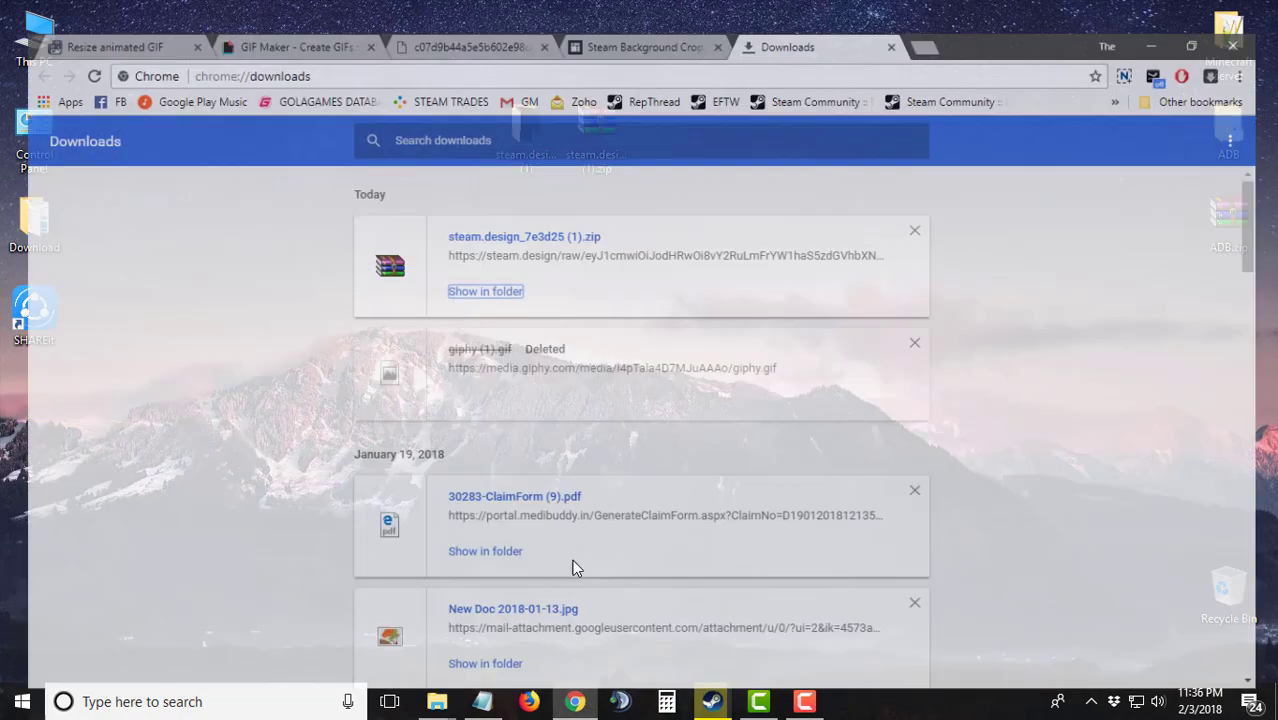
click(265, 14)
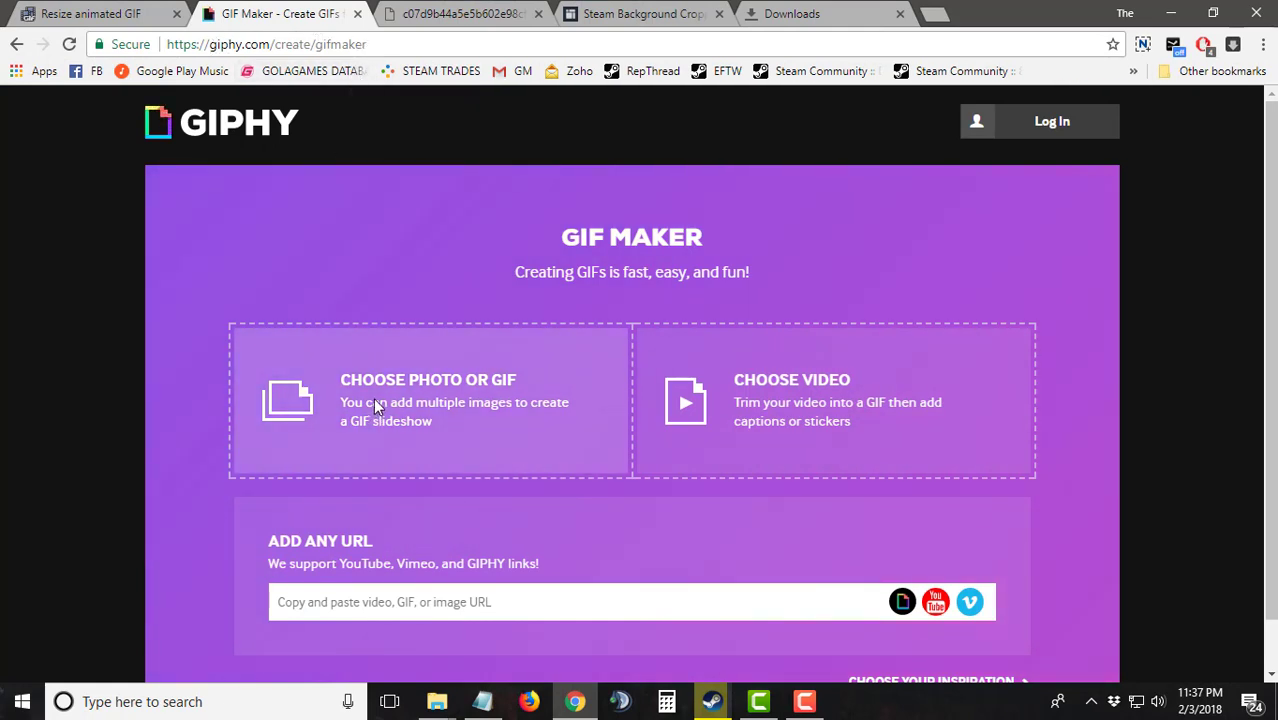
click(438, 405)
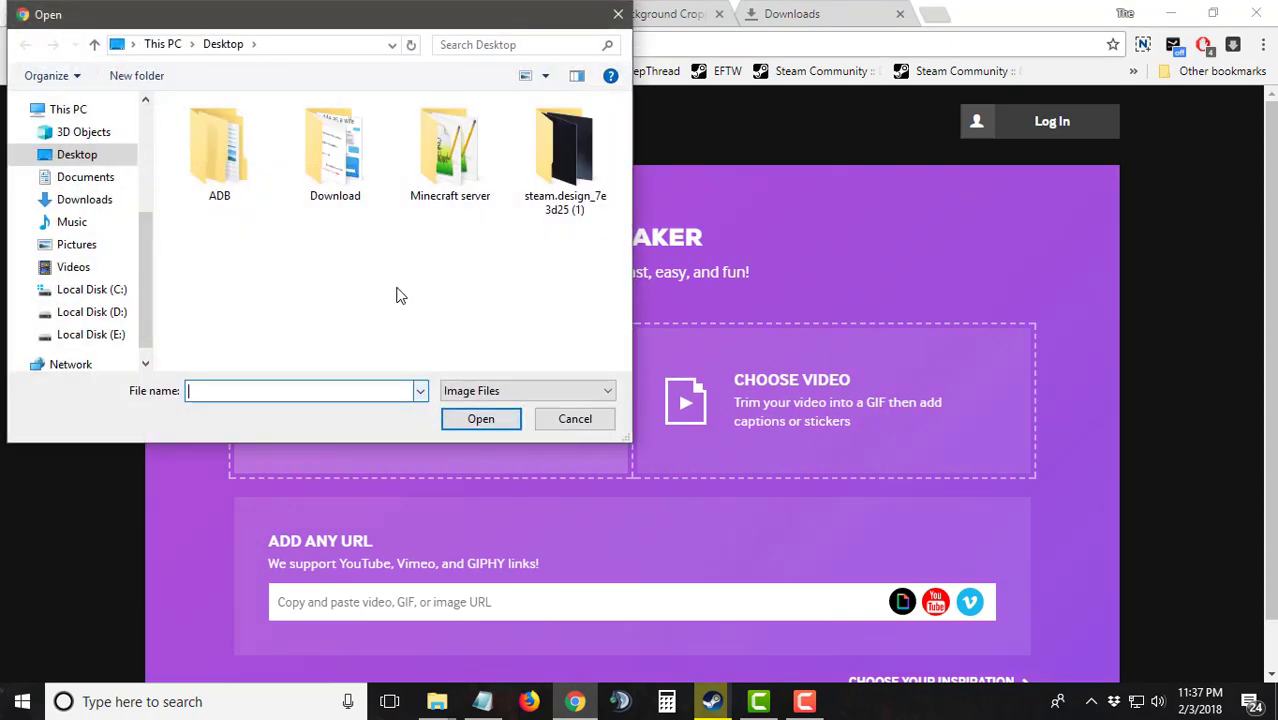
double_click(588, 175)
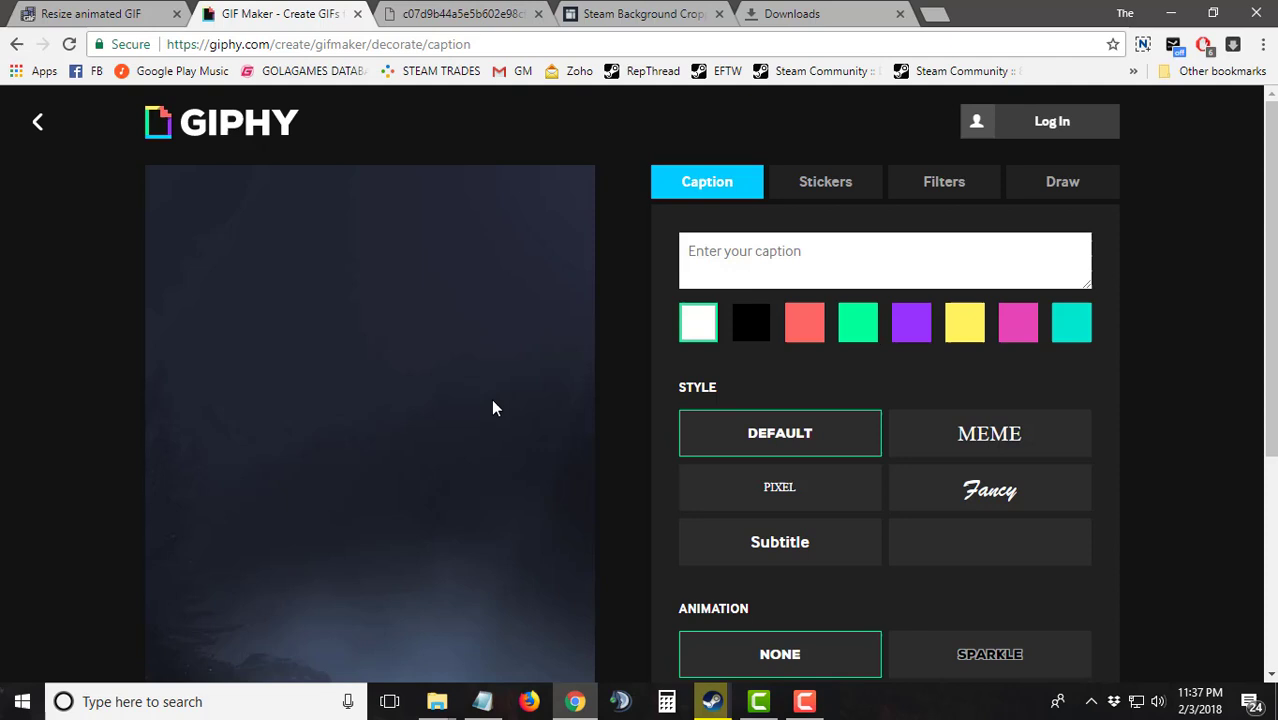
- Caption the image 'ELECTRICITY' in the PIXEL style after trying MEME, Fancy, Subtitle and GIPHABET
scroll(530, 412, down, 3)
scroll(556, 408, up, 2)
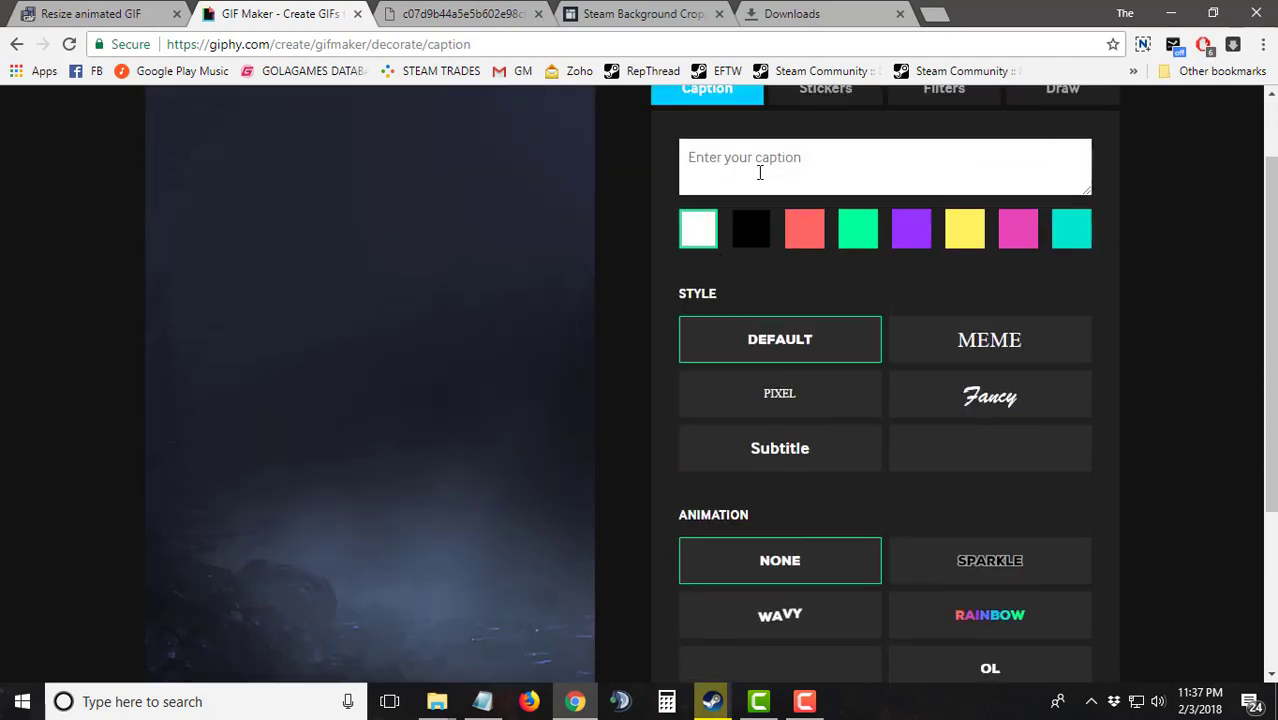
scroll(756, 400, up, 1)
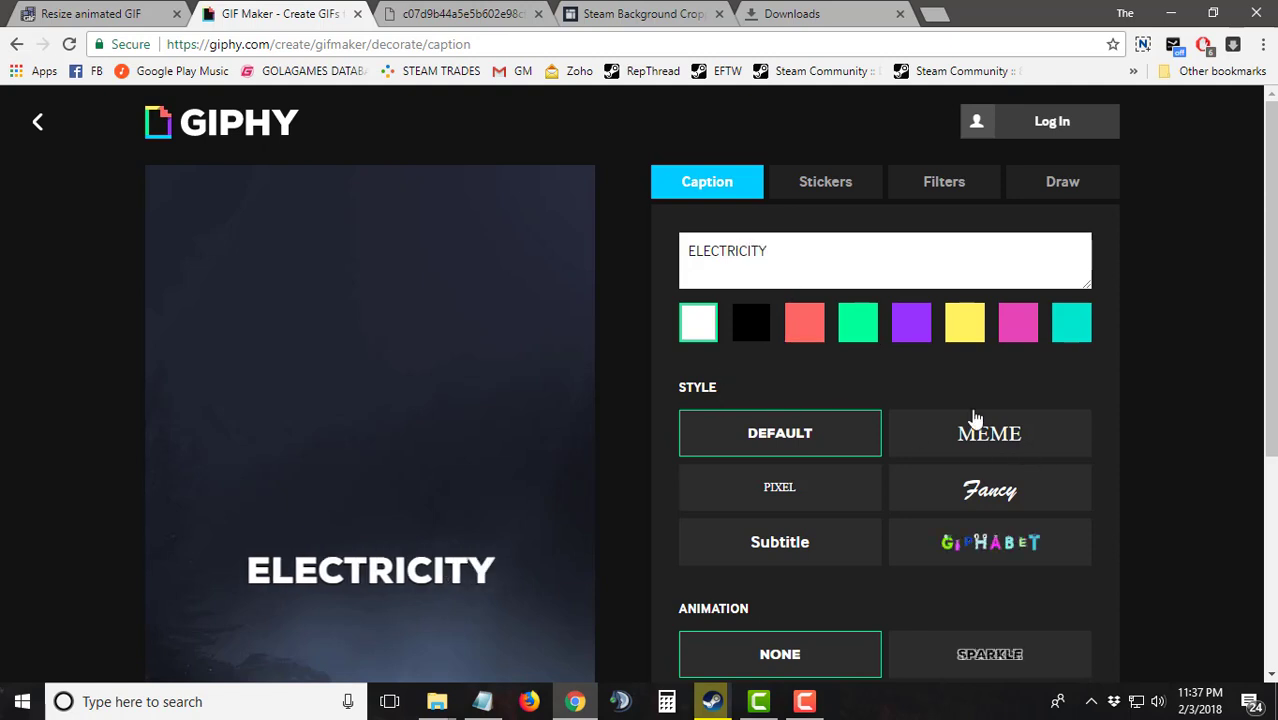
scroll(787, 290, down, 1)
click(1012, 341)
click(802, 391)
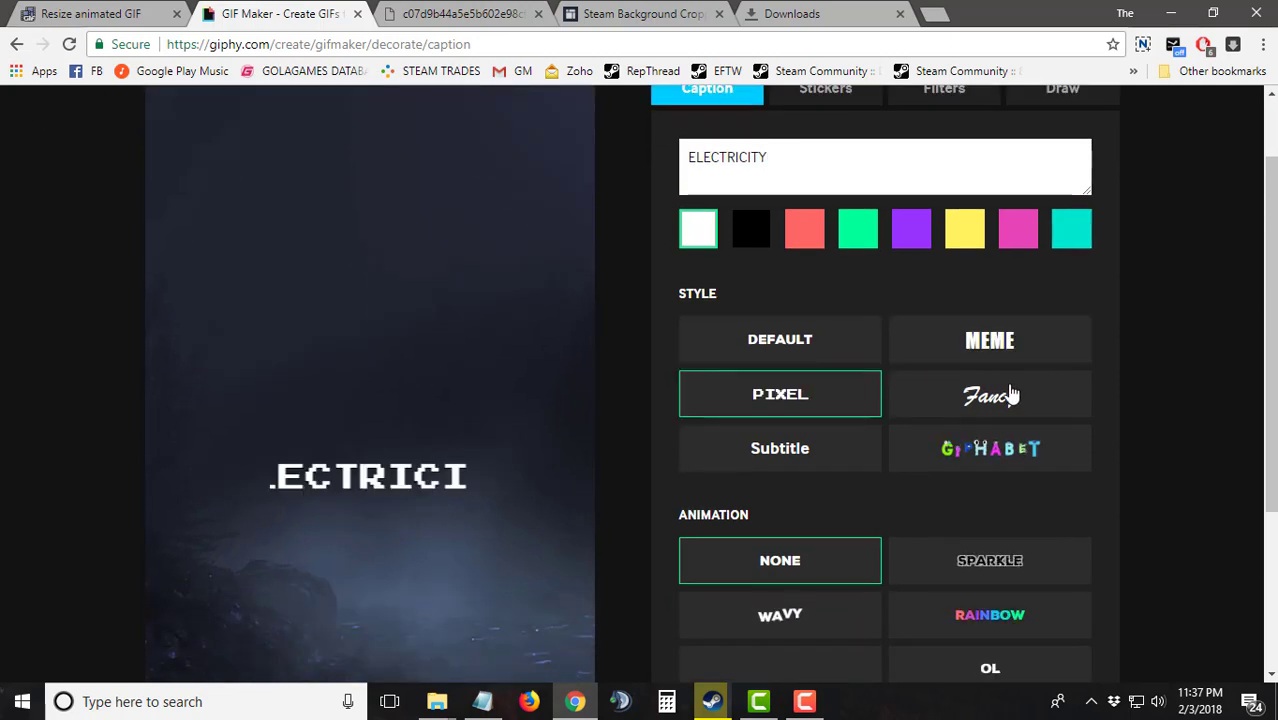
click(1004, 394)
click(807, 451)
click(1010, 451)
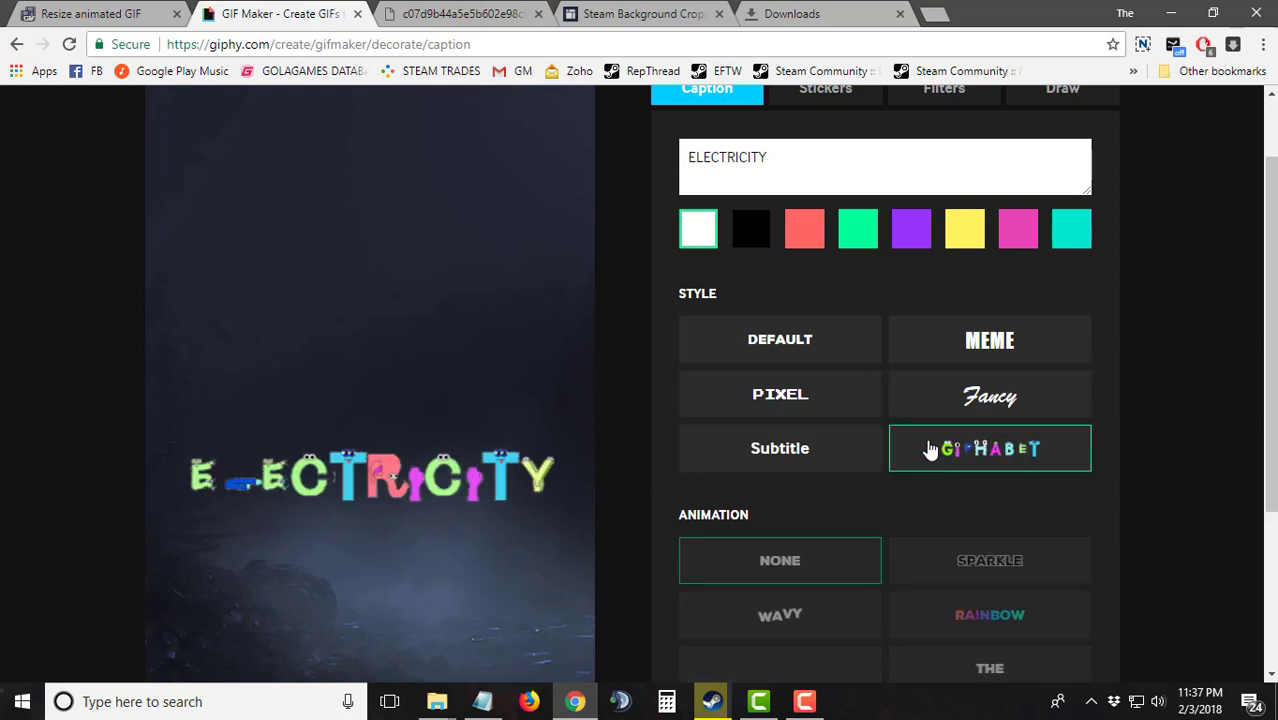
click(803, 398)
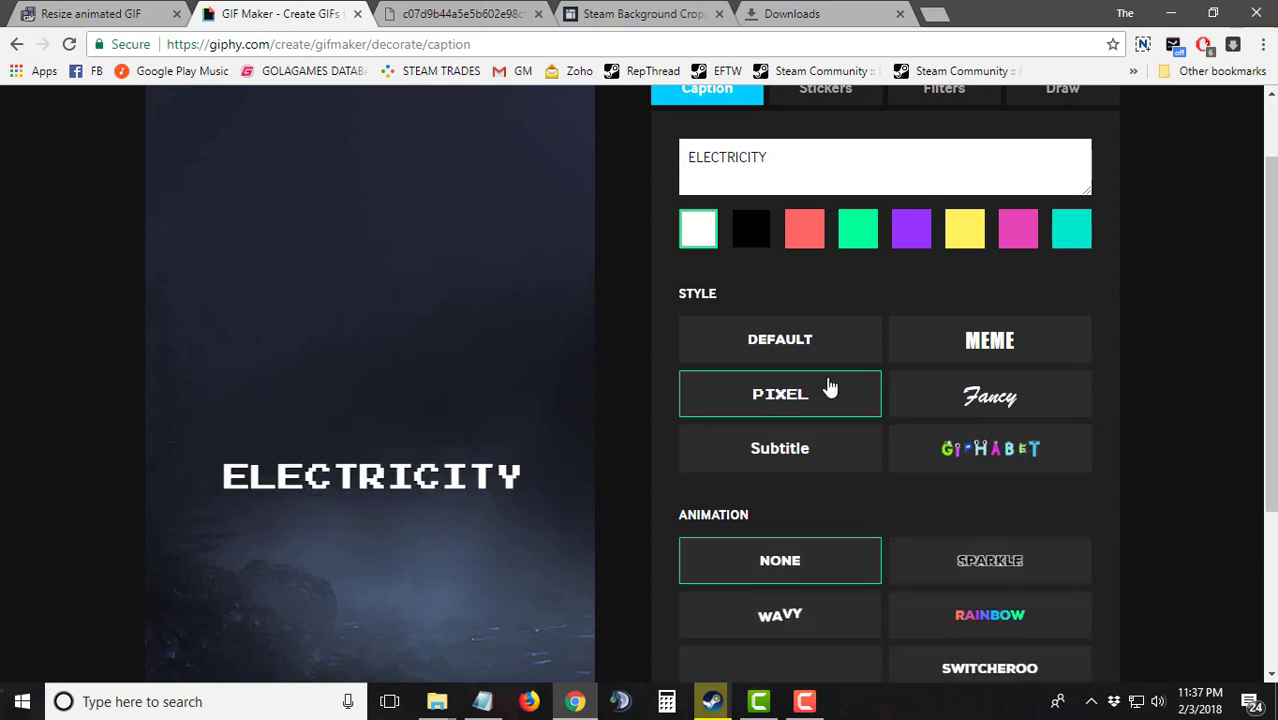
scroll(719, 341, down, 2)
- Preview caption animations, make the text cyan, and apply the RAINBOW animation
scroll(674, 266, down, 3)
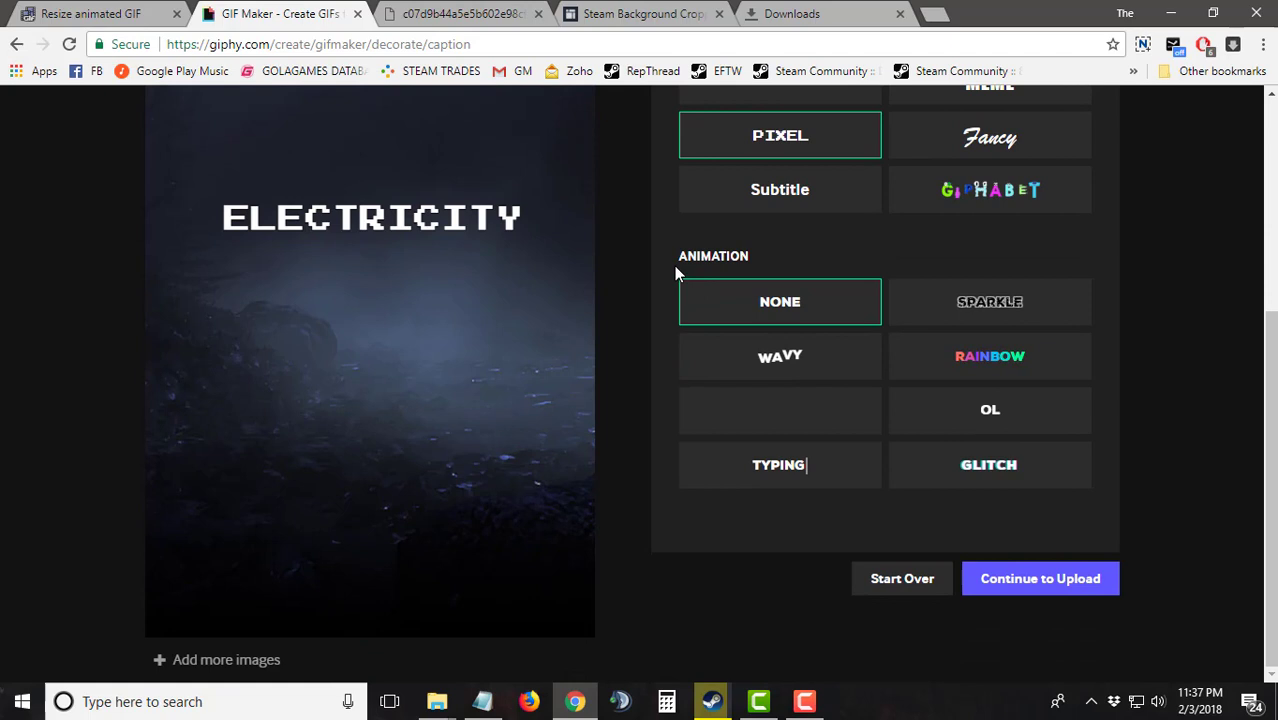
click(941, 308)
click(819, 356)
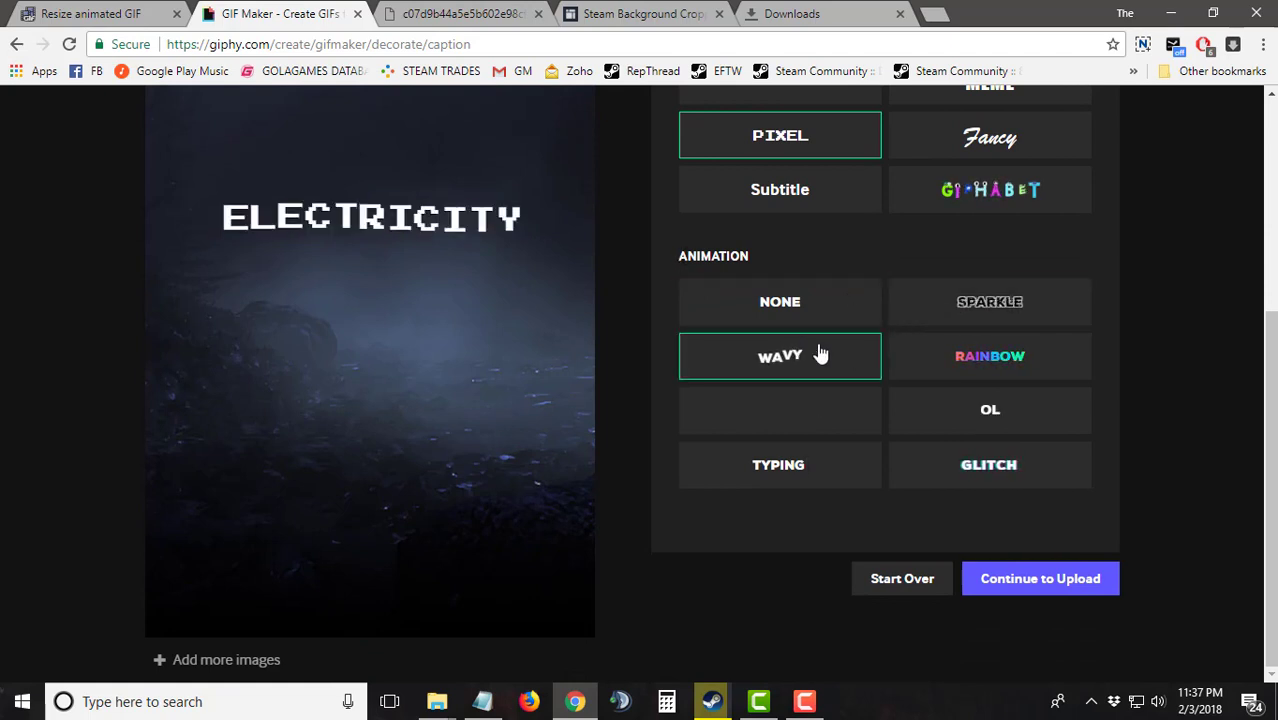
click(1010, 356)
click(802, 413)
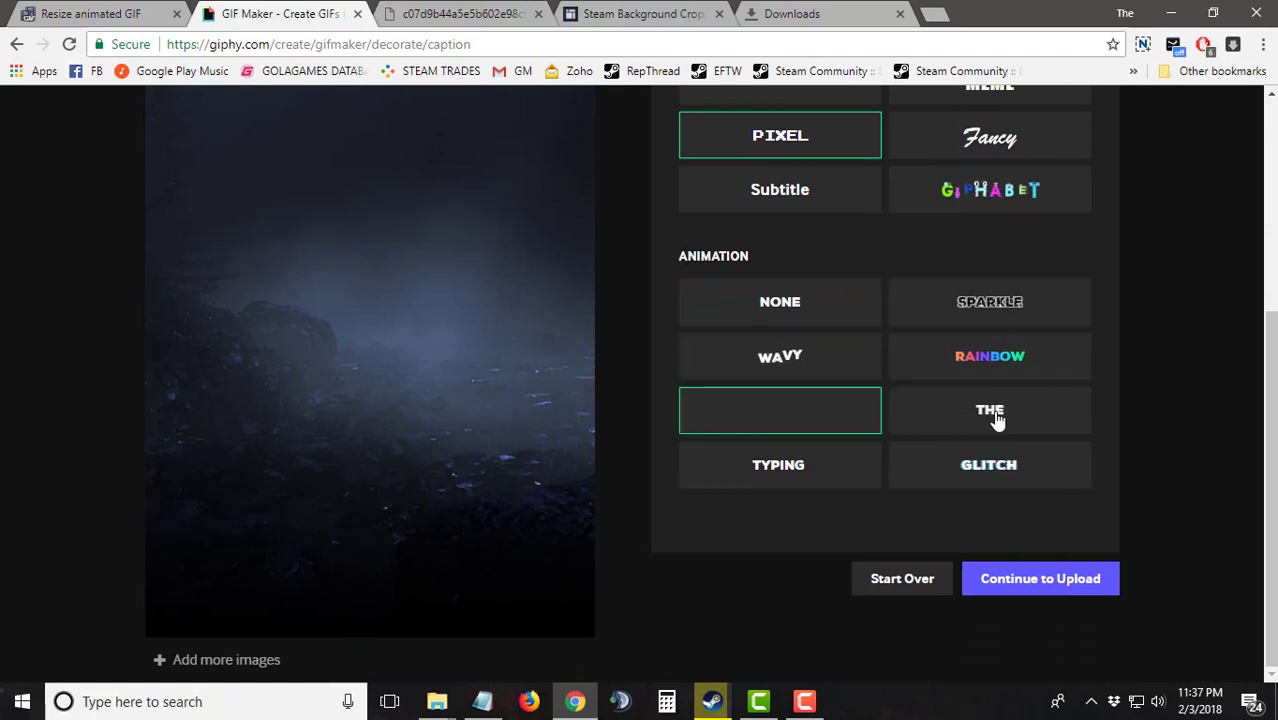
click(997, 418)
click(827, 468)
click(1040, 478)
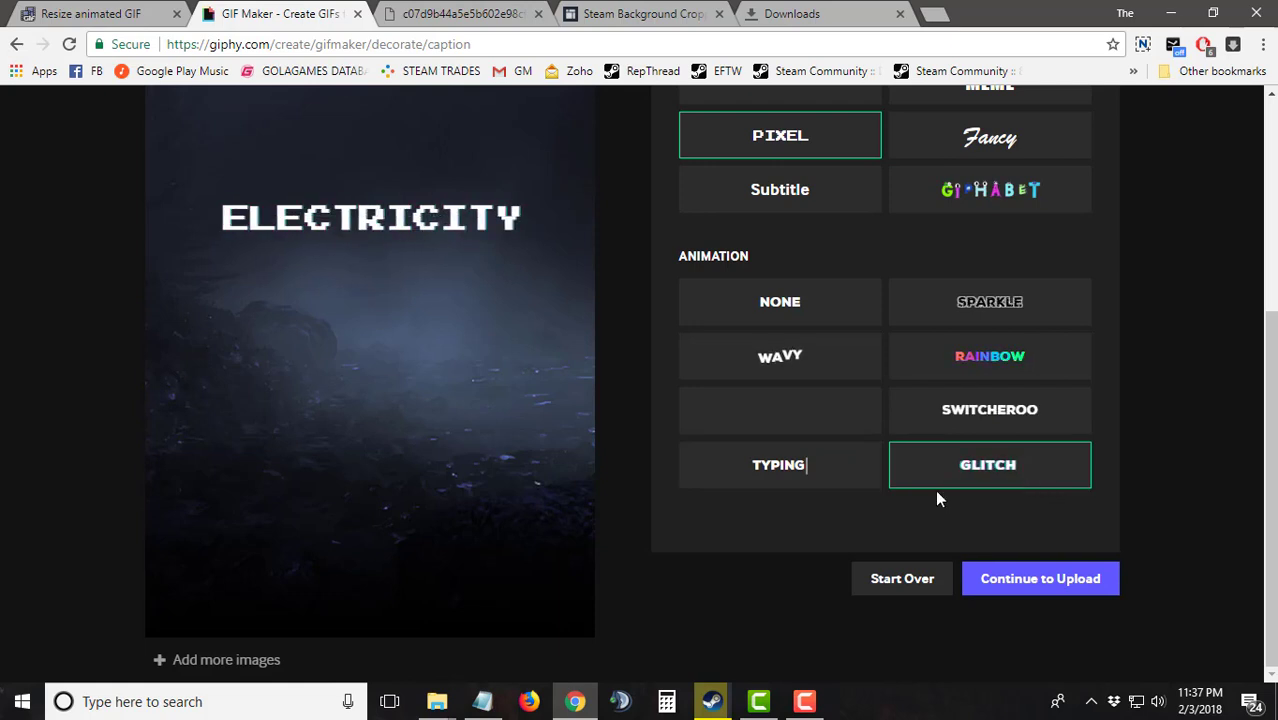
scroll(900, 470, up, 2)
scroll(750, 250, up, 1)
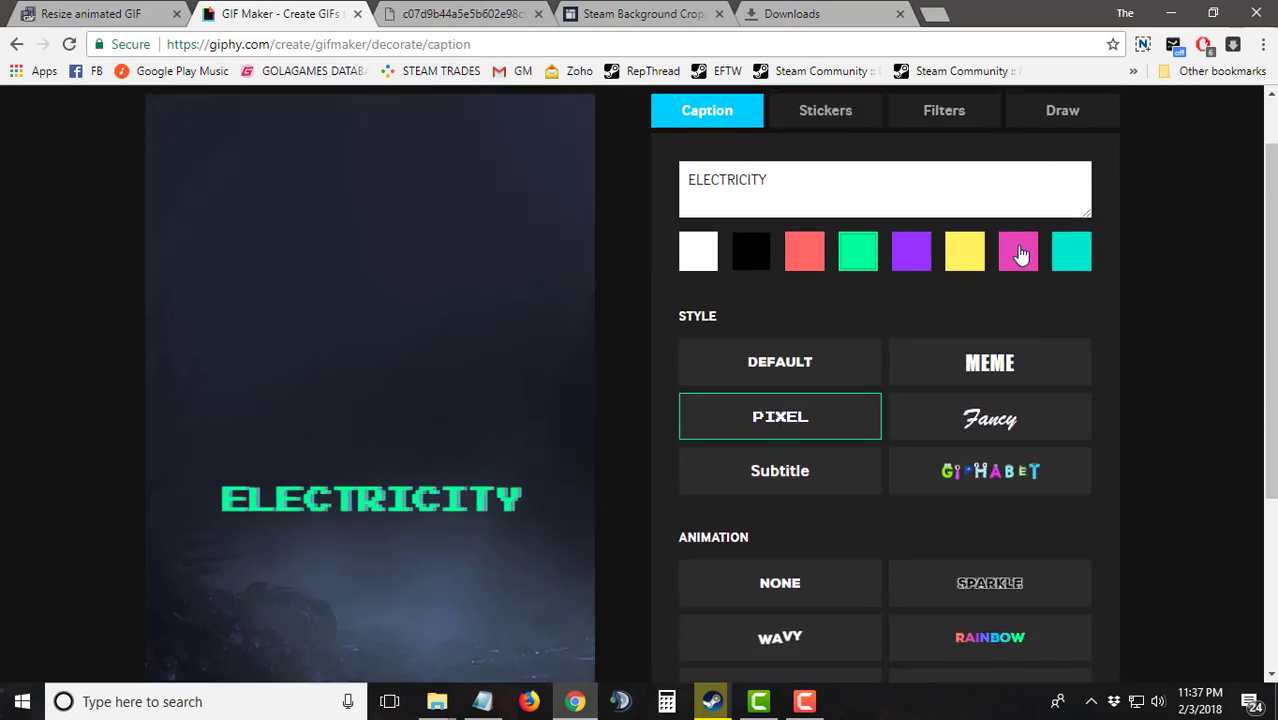
click(1075, 254)
scroll(770, 420, down, 3)
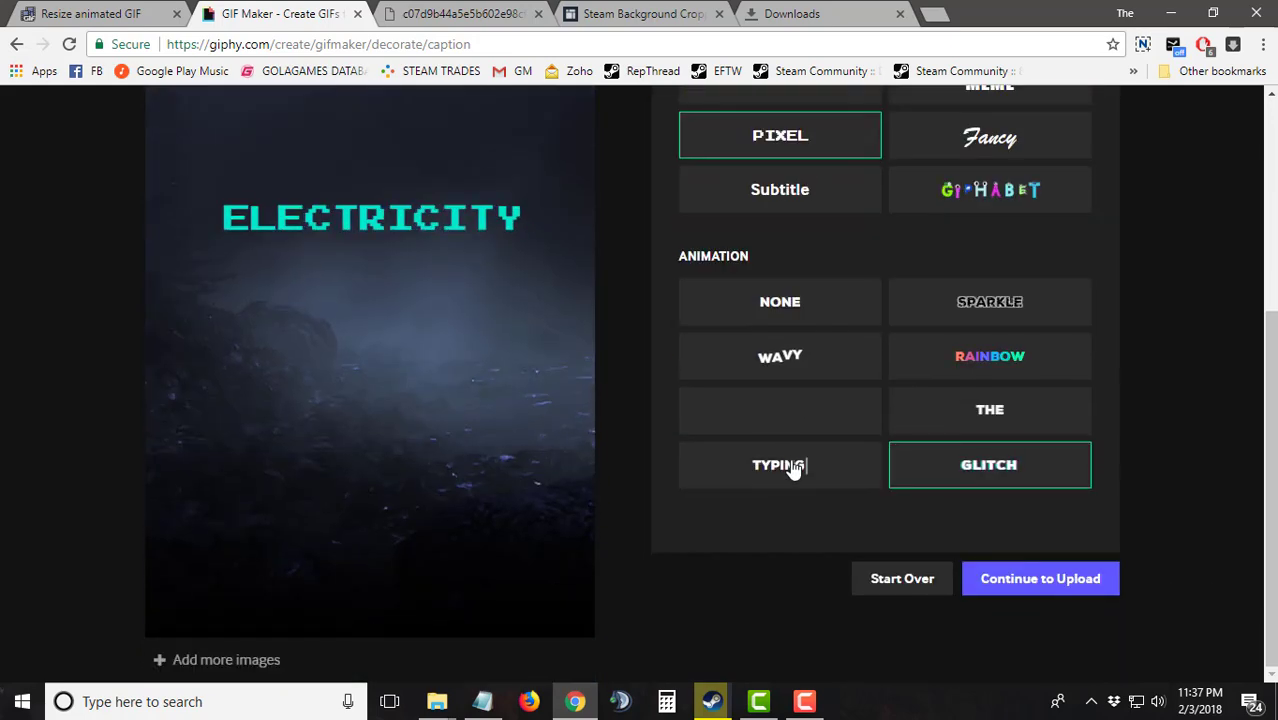
click(945, 366)
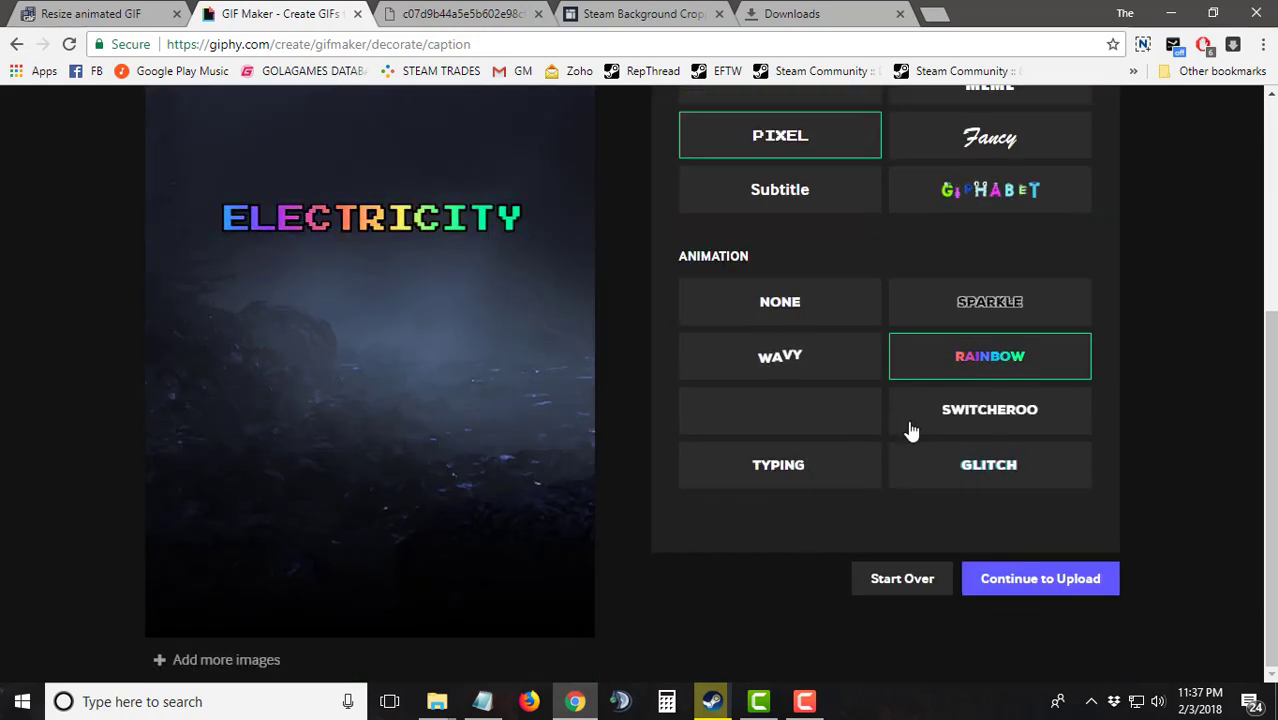
- Enlarge the ELECTRICITY caption and tilt it to rise toward the right
scroll(479, 346, up, 2)
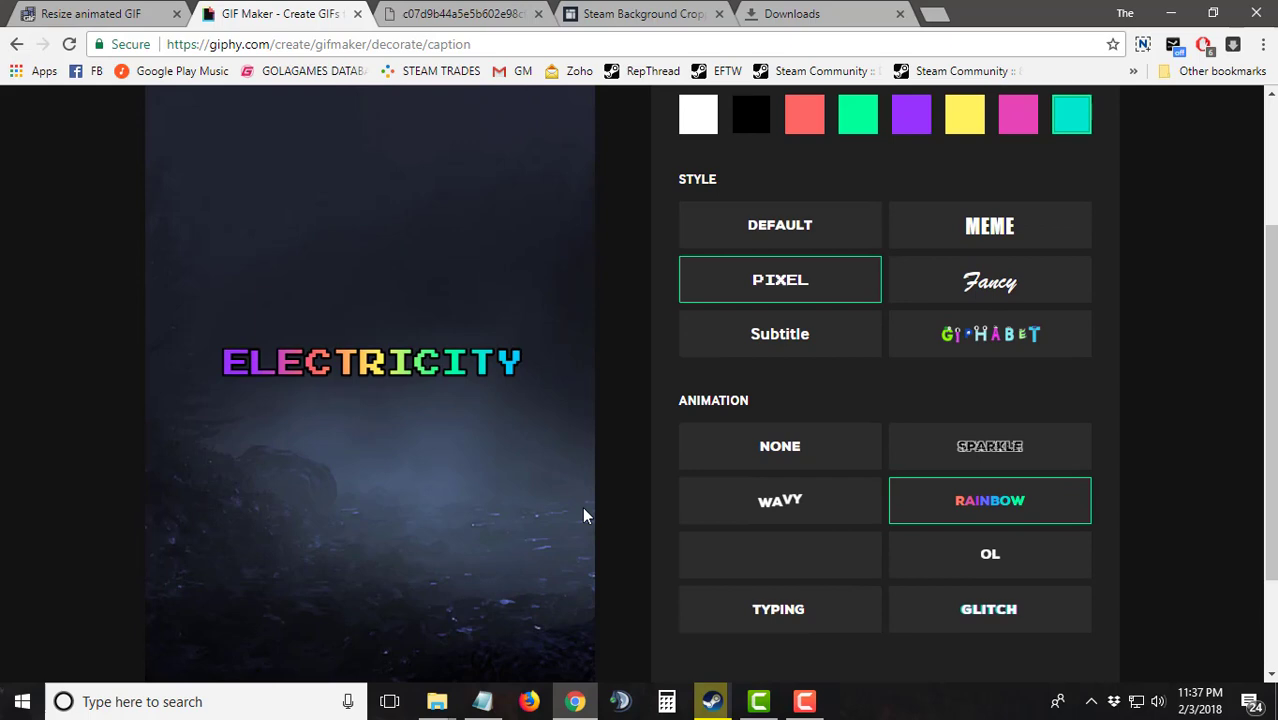
scroll(584, 516, up, 1)
drag(524, 523, 557, 531)
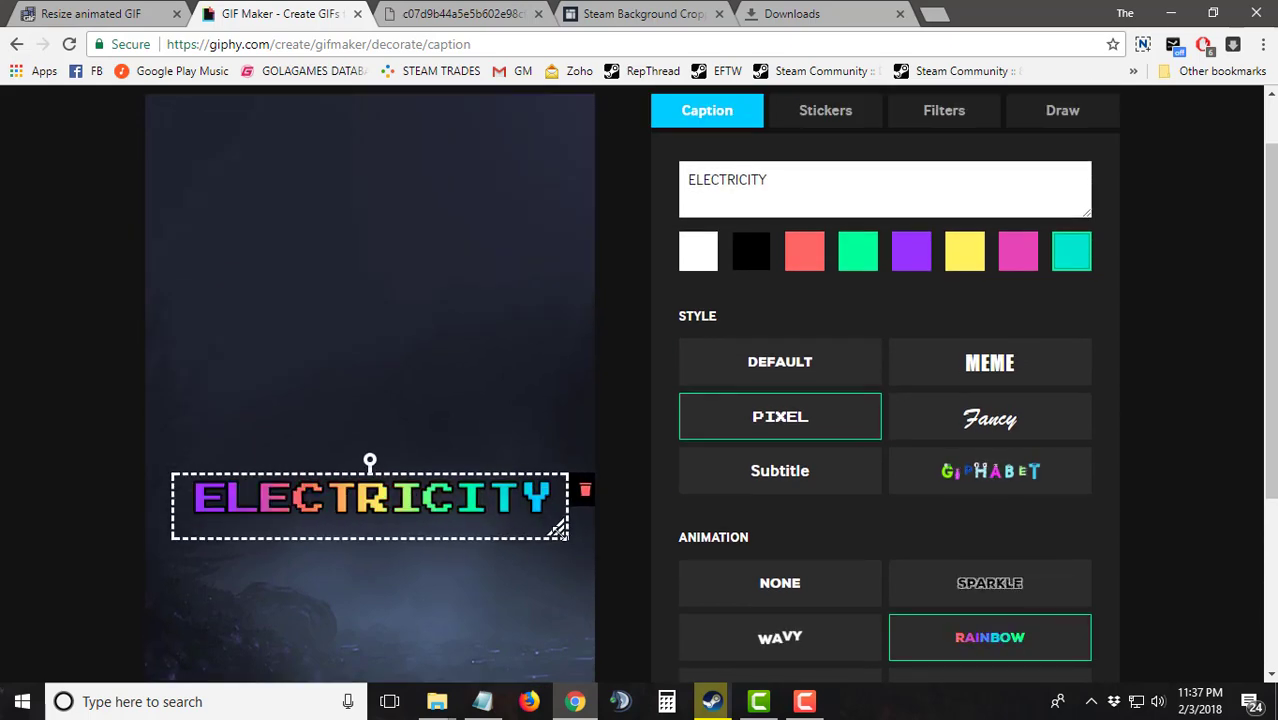
drag(370, 461, 404, 530)
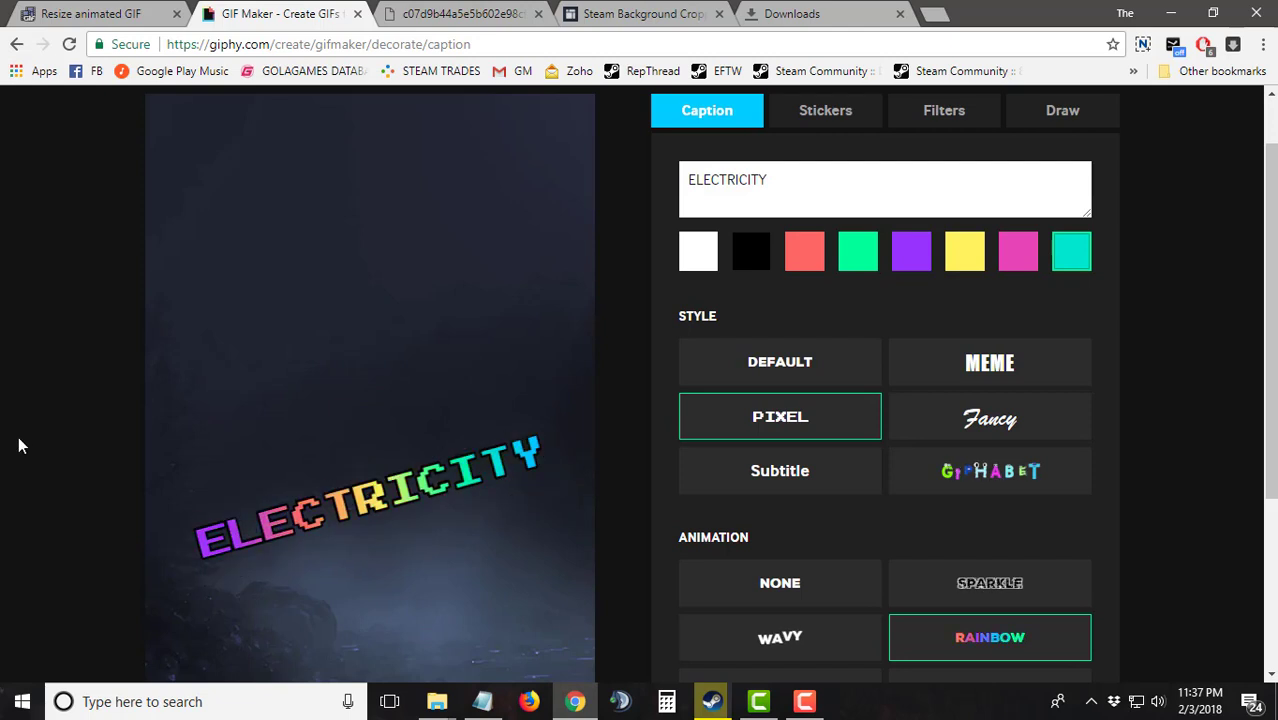
scroll(900, 480, up, 1)
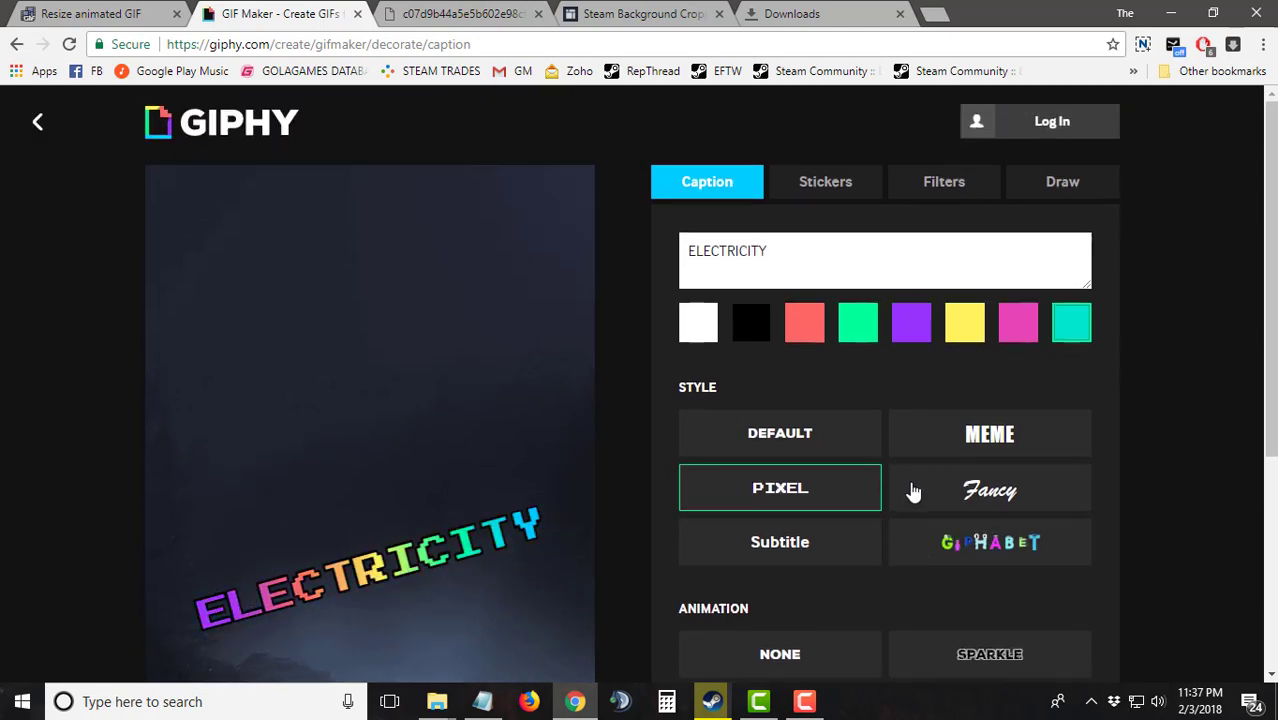
- Add a pink heart sticker and place it at the GIF's top-left
click(825, 190)
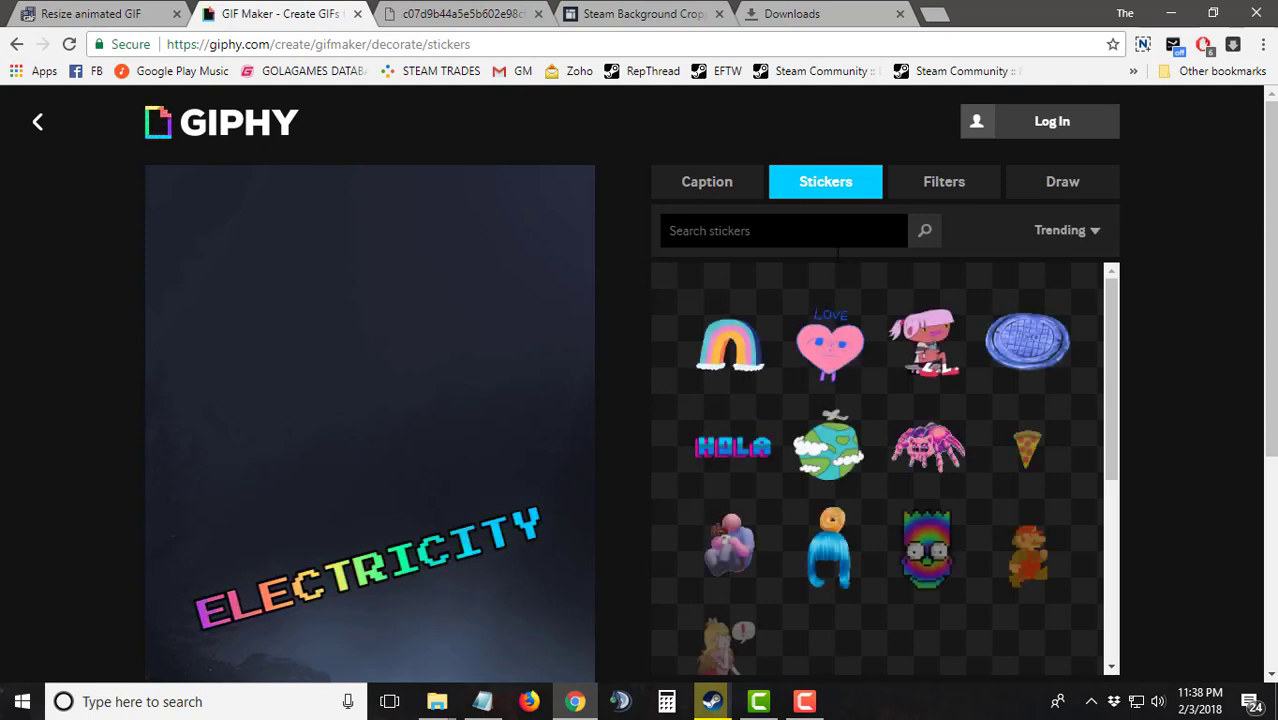
scroll(1167, 406, down, 1)
mouse_move(1110, 300)
mouse_down()
mouse_move(1110, 462)
mouse_move(1112, 384)
mouse_up()
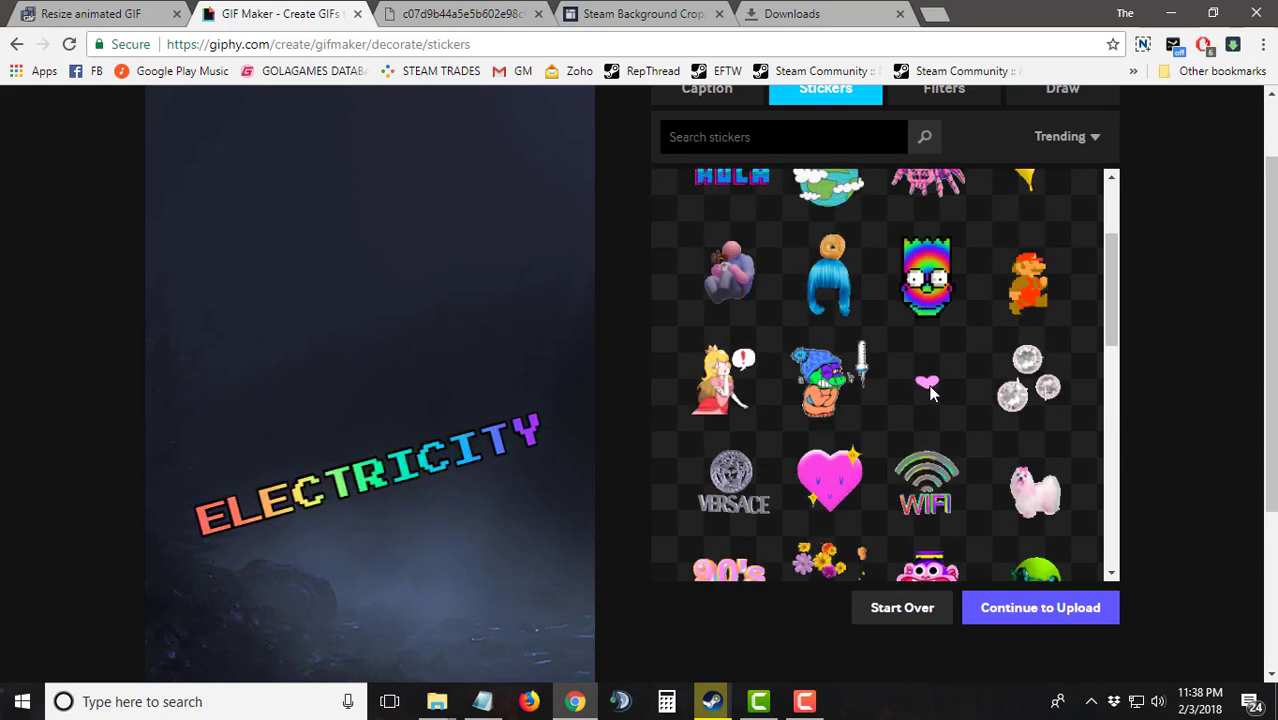
scroll(970, 425, up, 2)
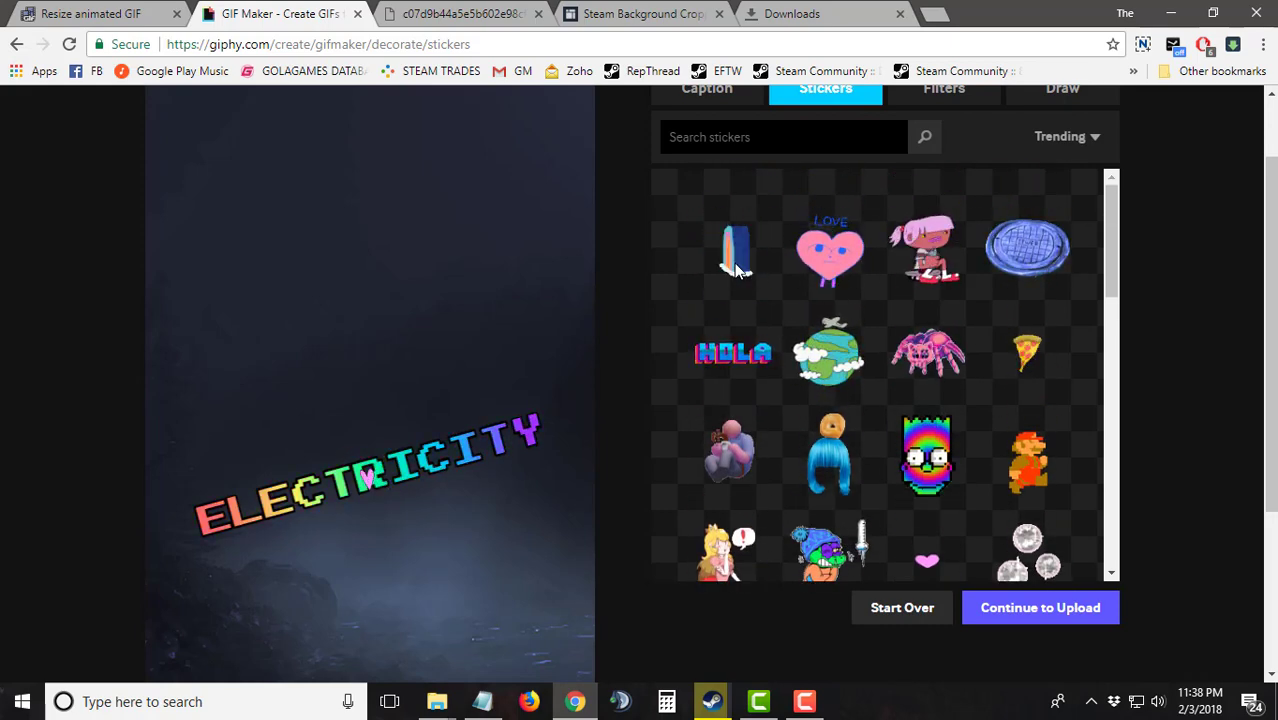
click(428, 445)
mouse_move(410, 528)
mouse_down()
mouse_move(280, 228)
mouse_move(314, 262)
mouse_up()
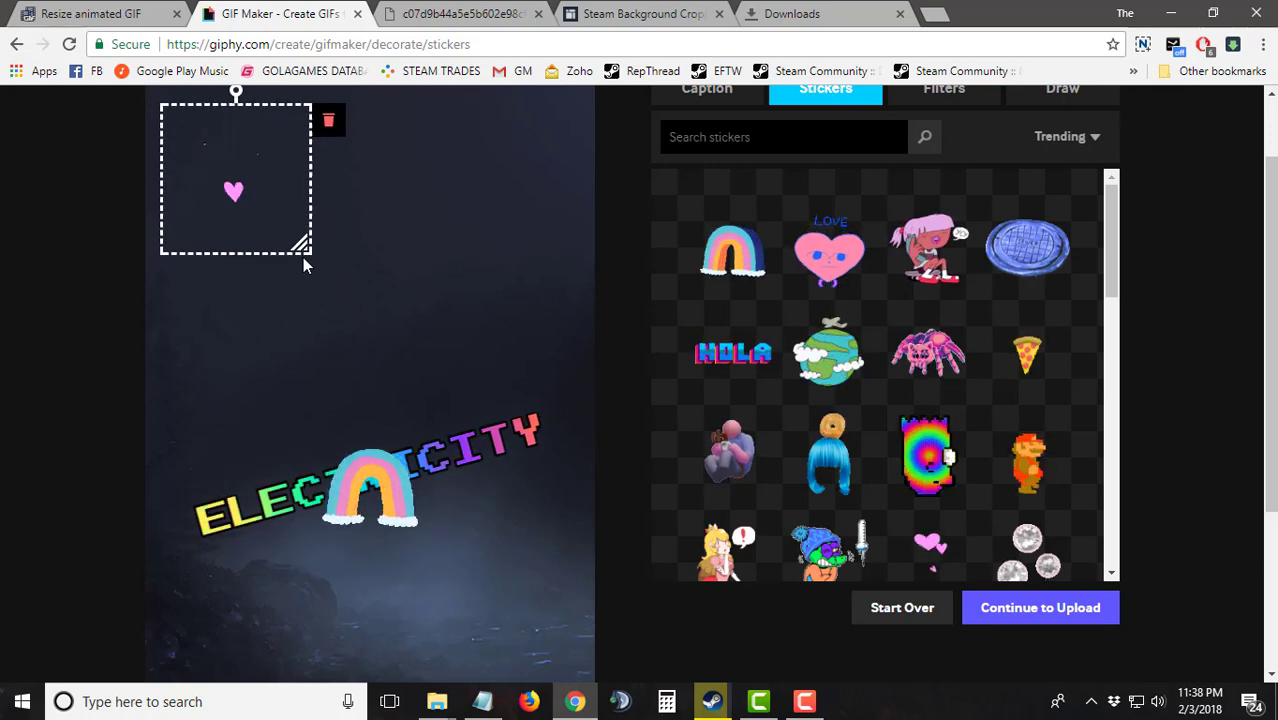
- Move the rainbow sticker just below the ELECTRICITY caption
scroll(636, 525, down, 3)
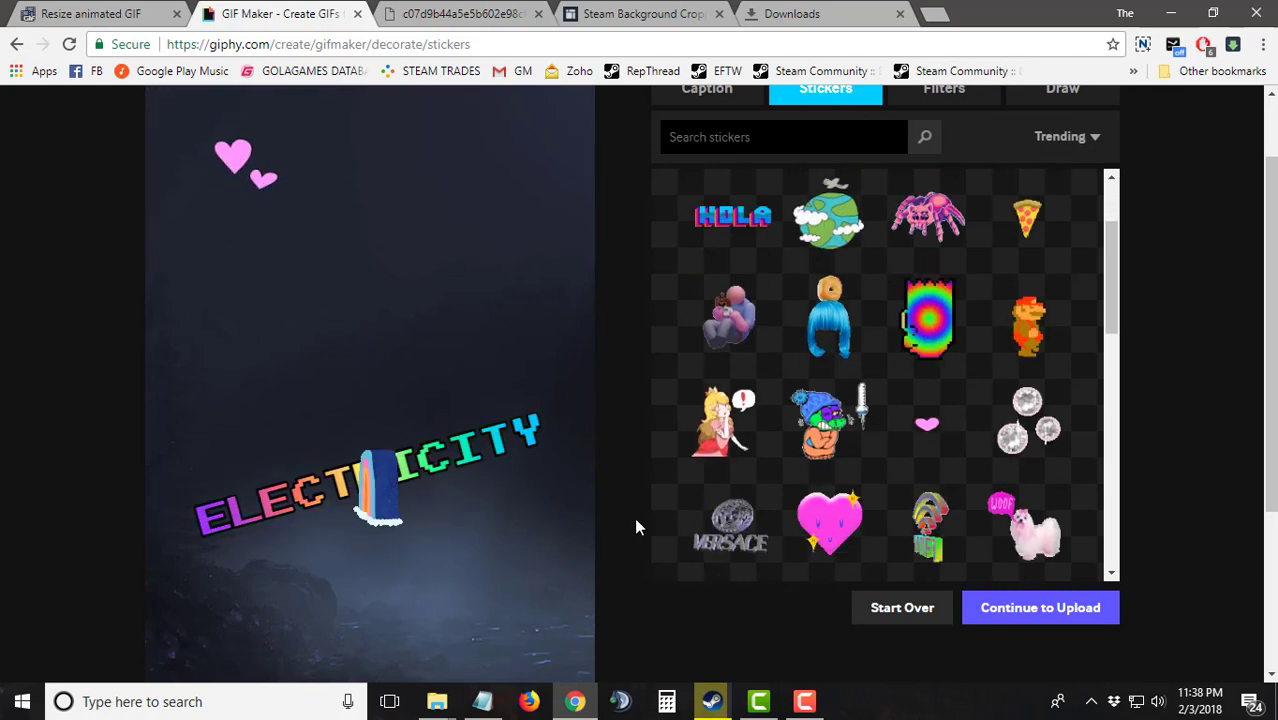
scroll(596, 582, down, 5)
click(380, 290)
drag(380, 290, 378, 409)
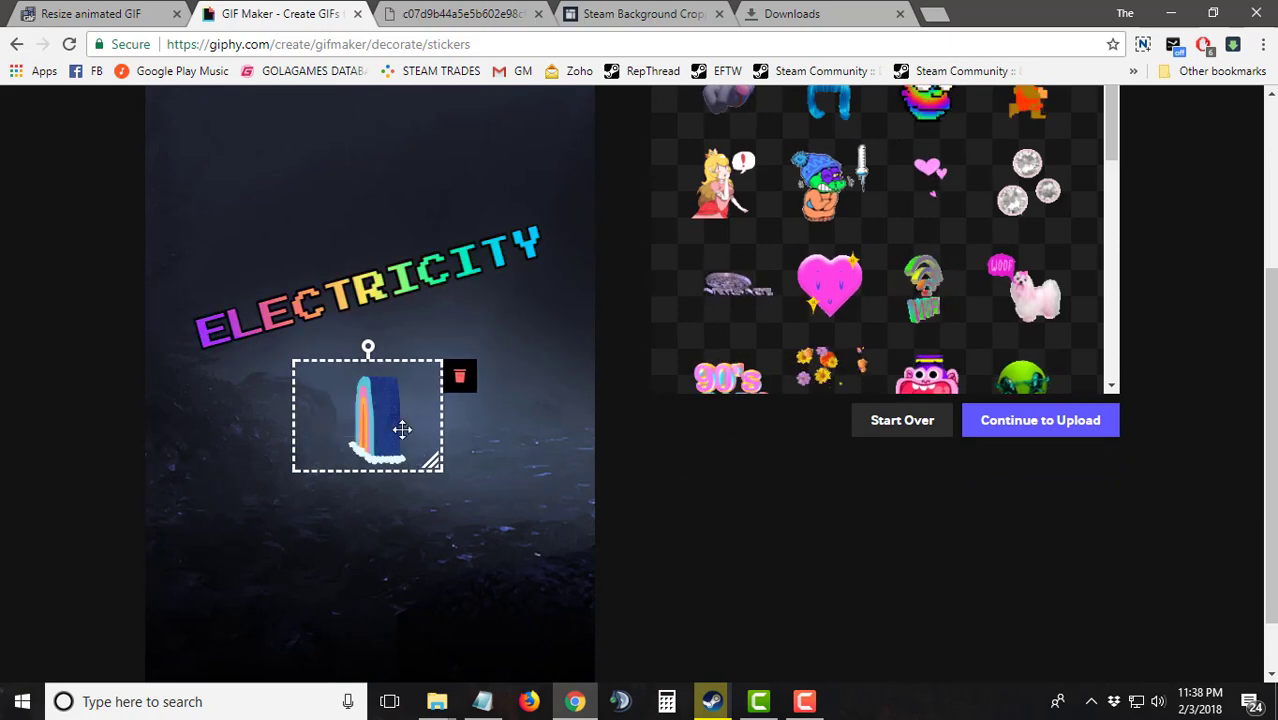
click(846, 563)
scroll(1025, 430, up, 1)
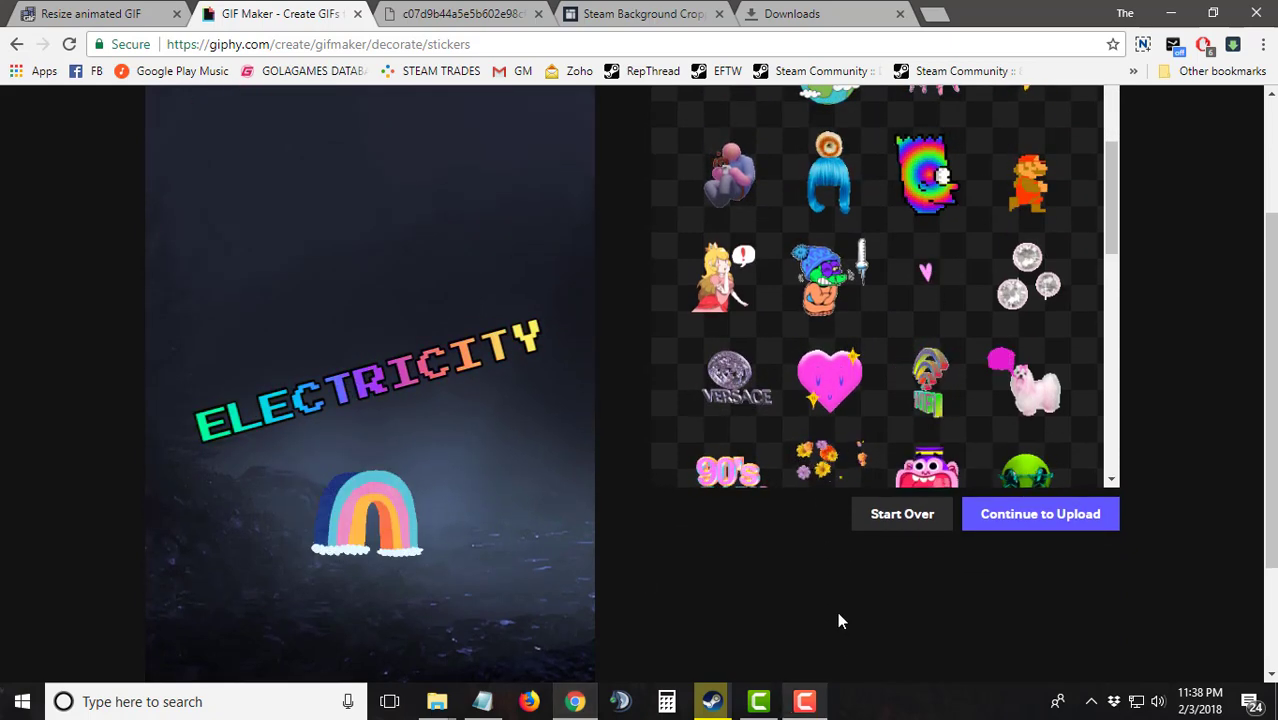
scroll(1222, 555, up, 2)
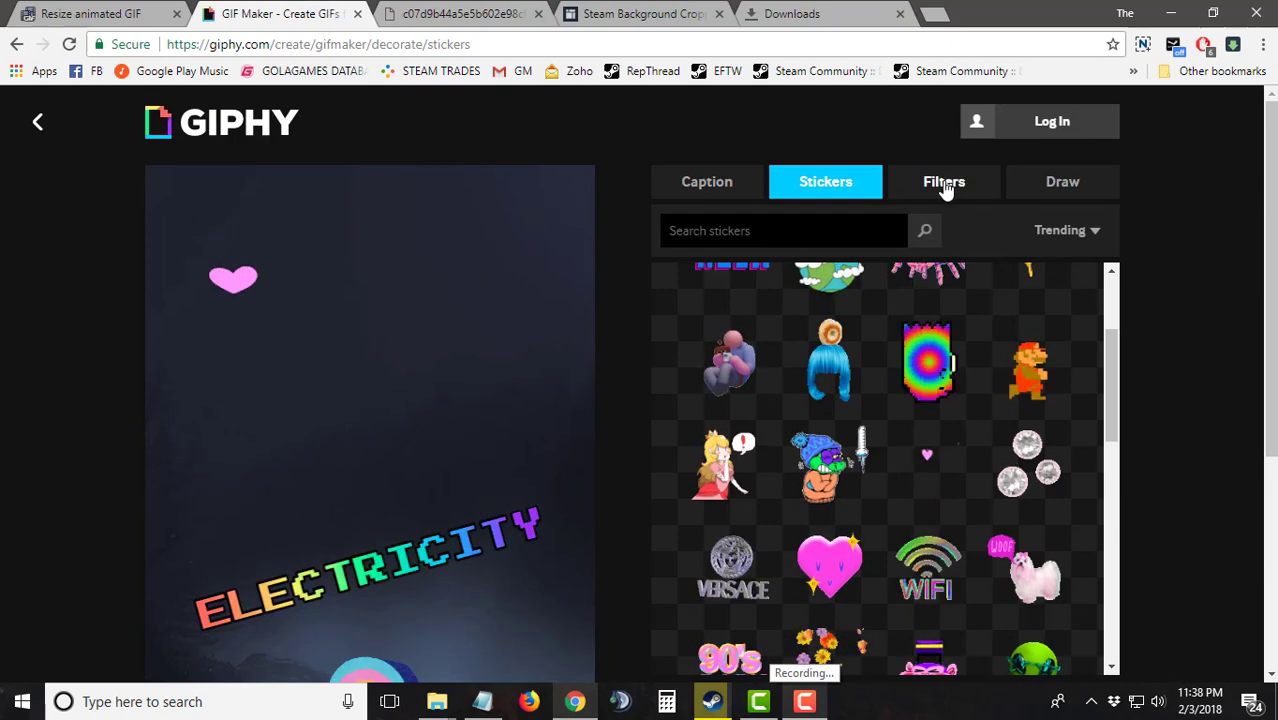
- Browse the filters without applying one, then switch to the Draw tools
click(938, 186)
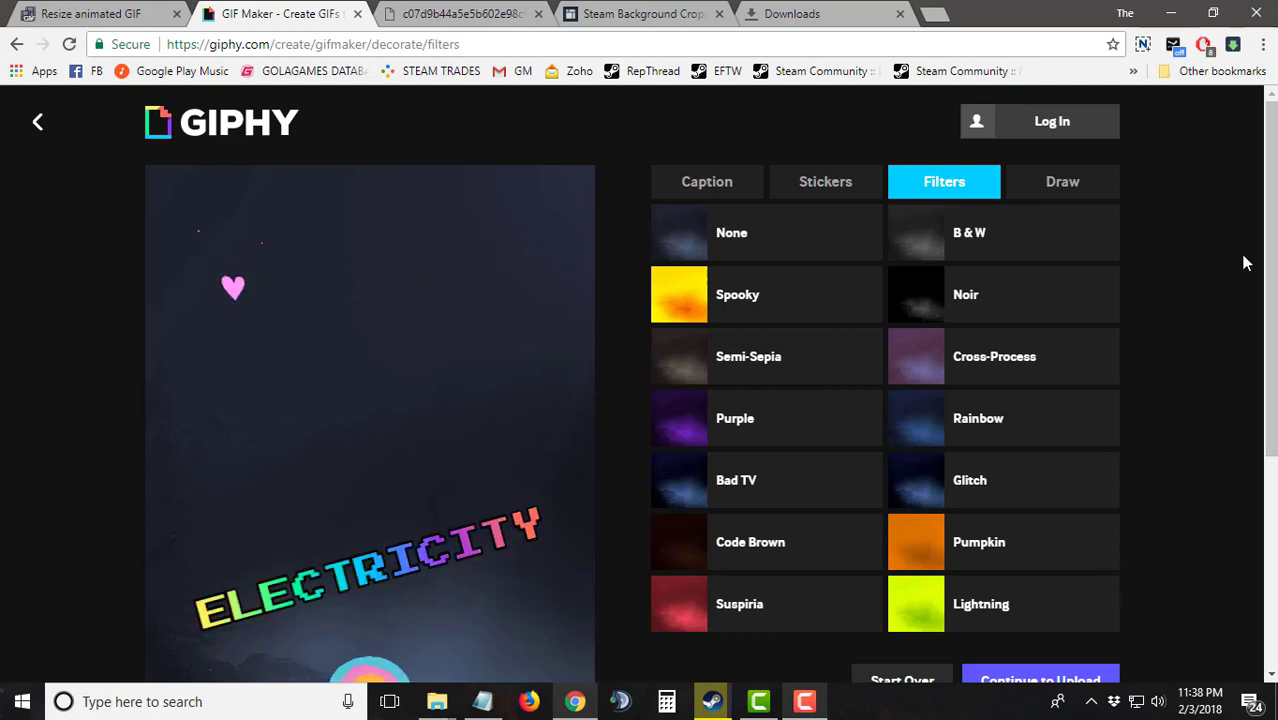
click(1068, 184)
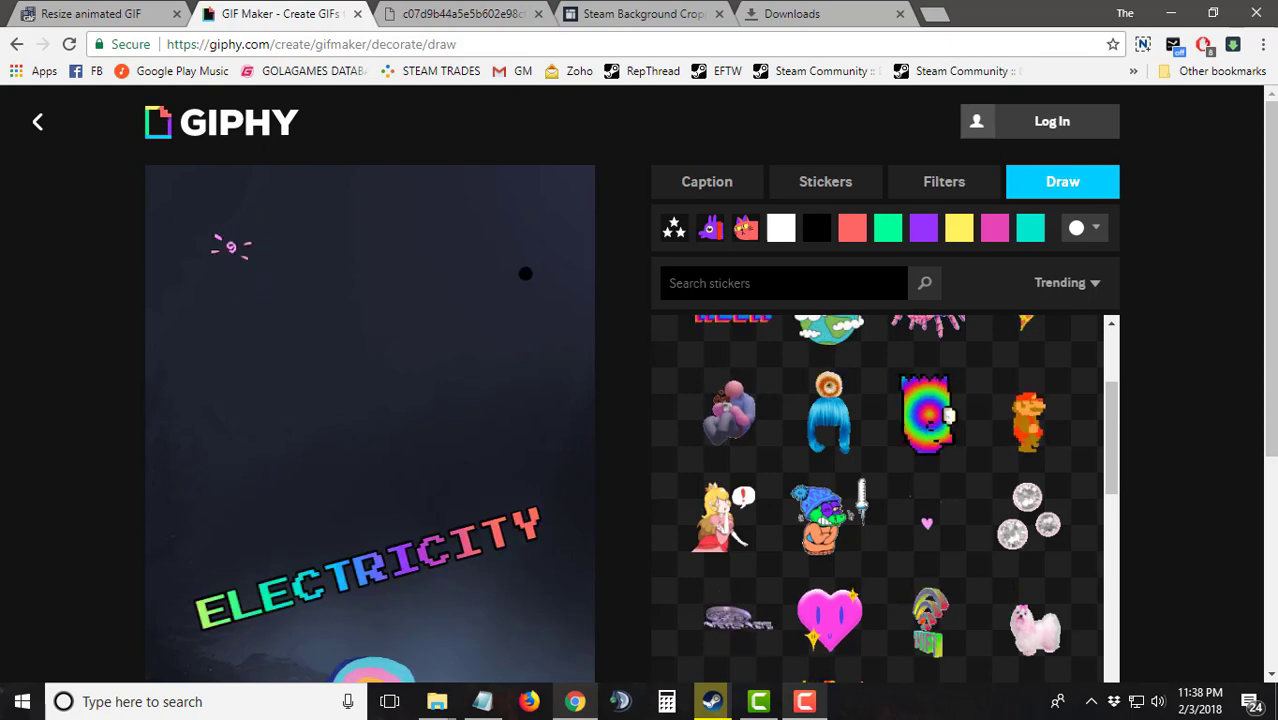
- Draw white S-shaped squiggles on the artwork, undoing the two lower strokes
click(783, 228)
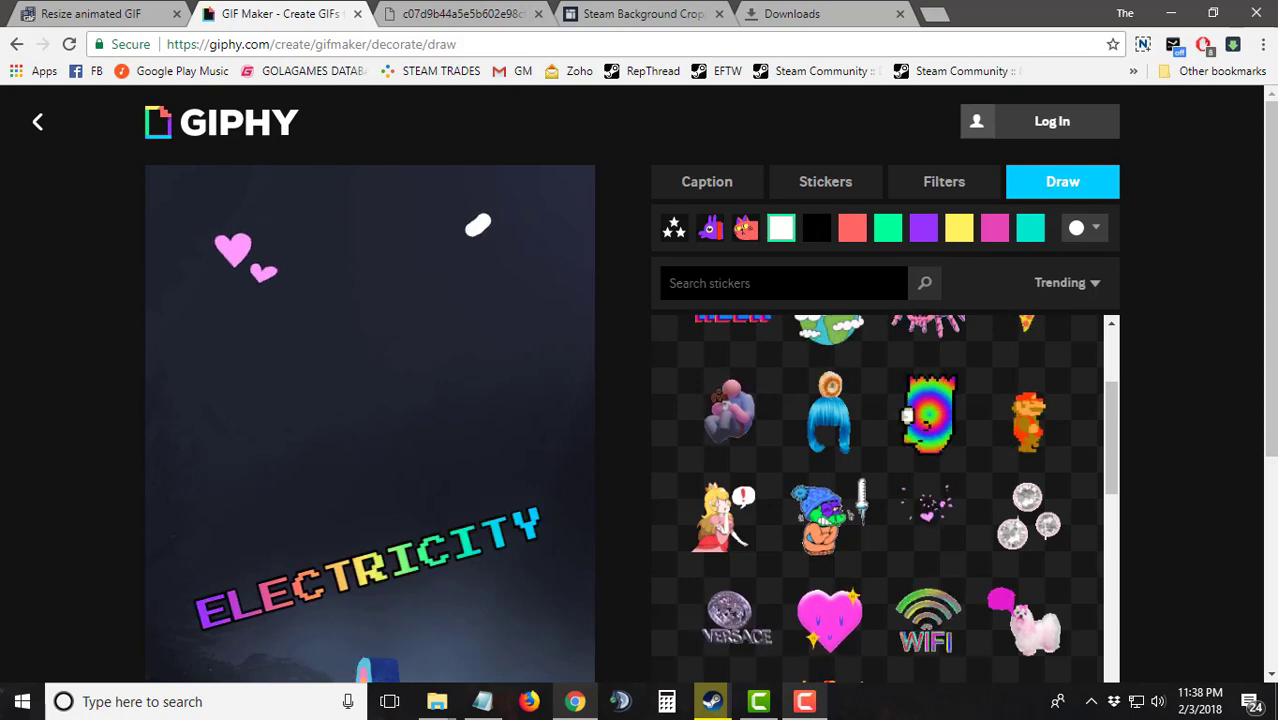
drag(489, 220, 433, 400)
drag(298, 345, 250, 543)
scroll(39, 494, down, 4)
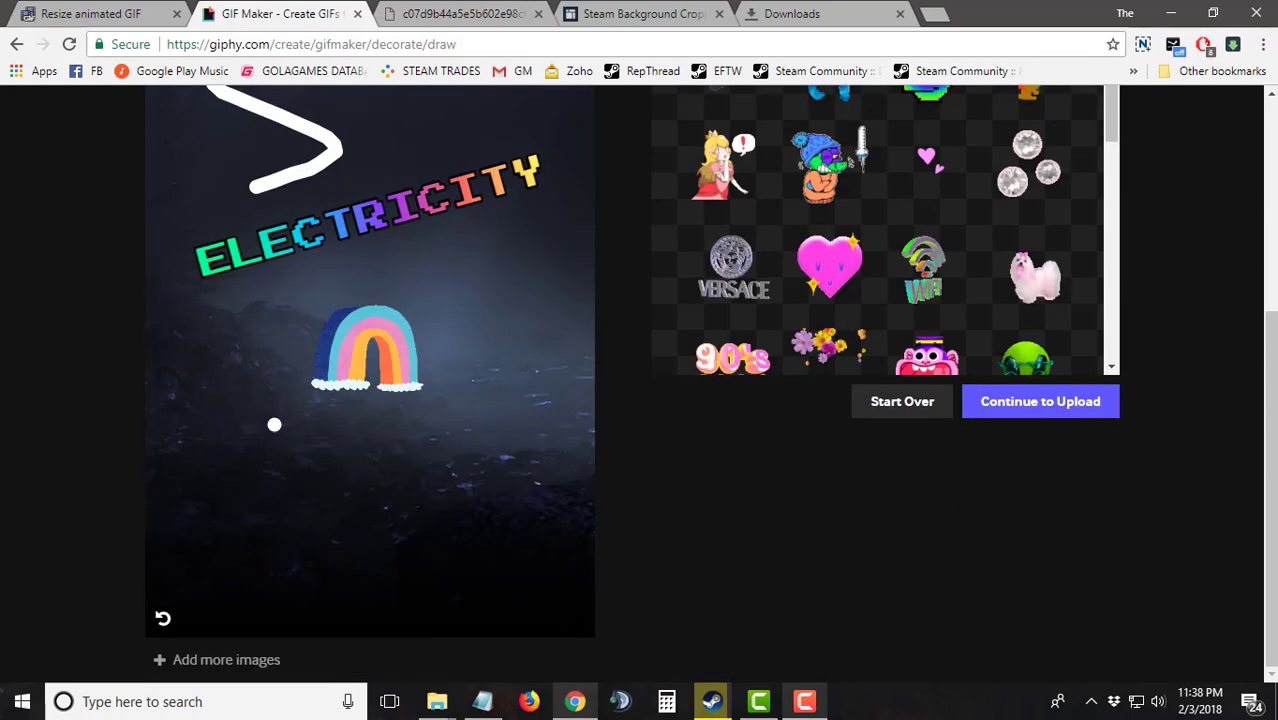
drag(270, 320, 278, 555)
drag(559, 305, 525, 512)
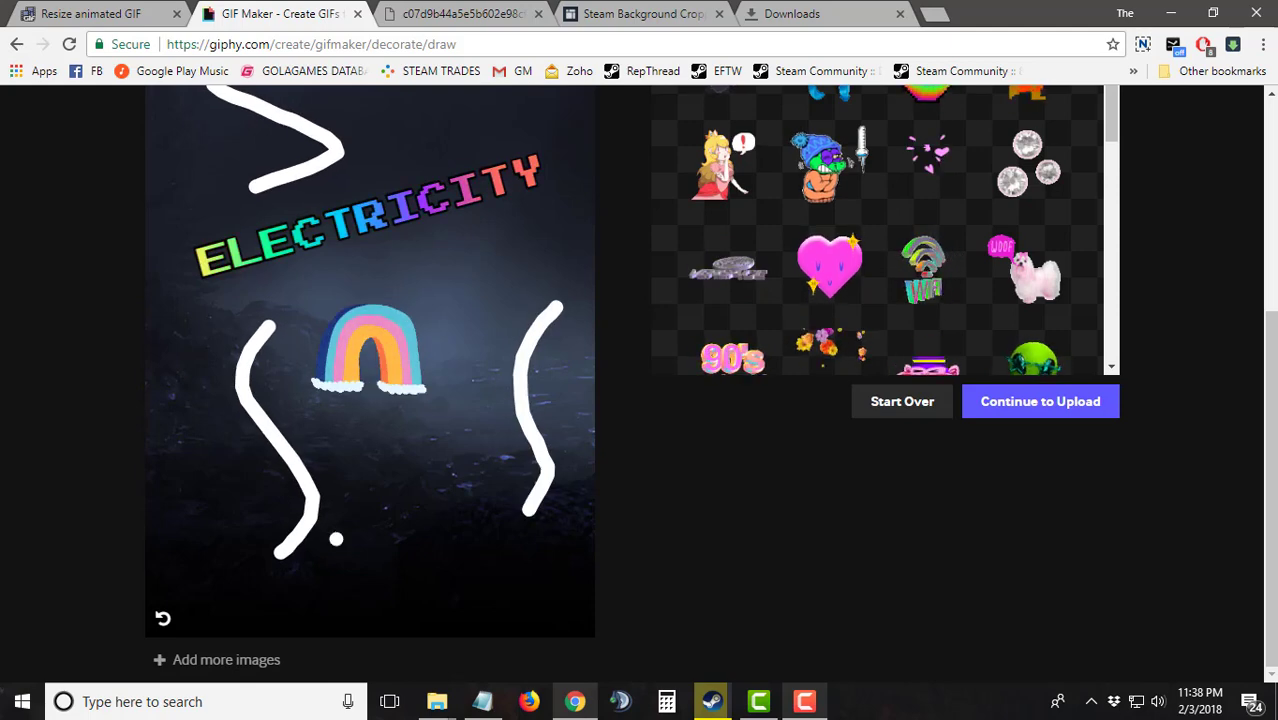
click(163, 617)
click(163, 617)
- Scroll past the decorating panel and continue to the upload step
scroll(657, 549, up, 4)
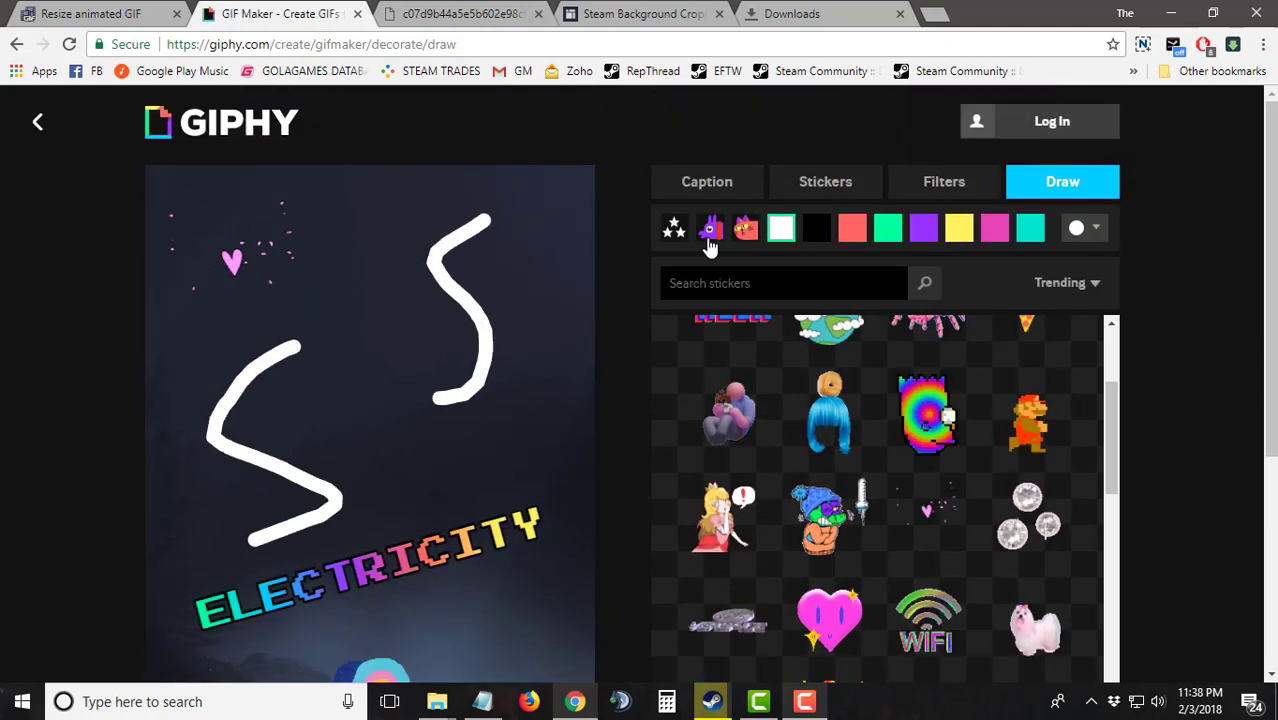
scroll(620, 445, down, 4)
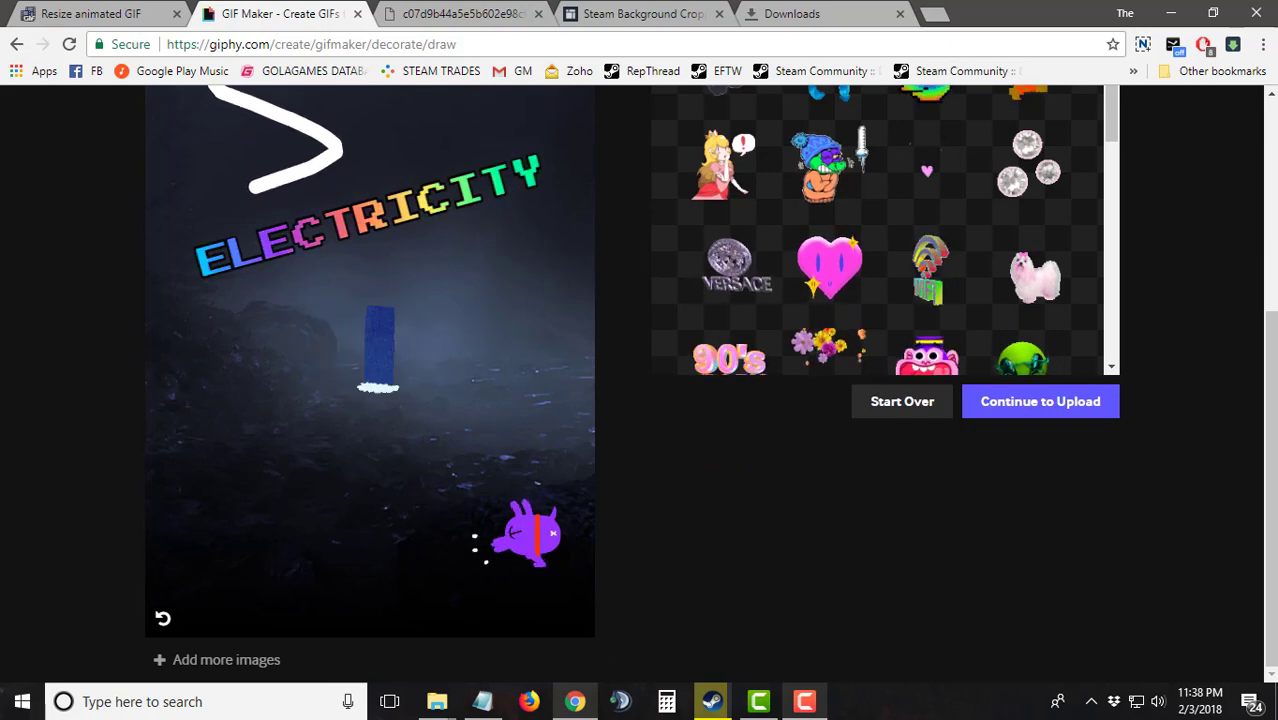
scroll(607, 484, up, 3)
scroll(138, 507, down, 3)
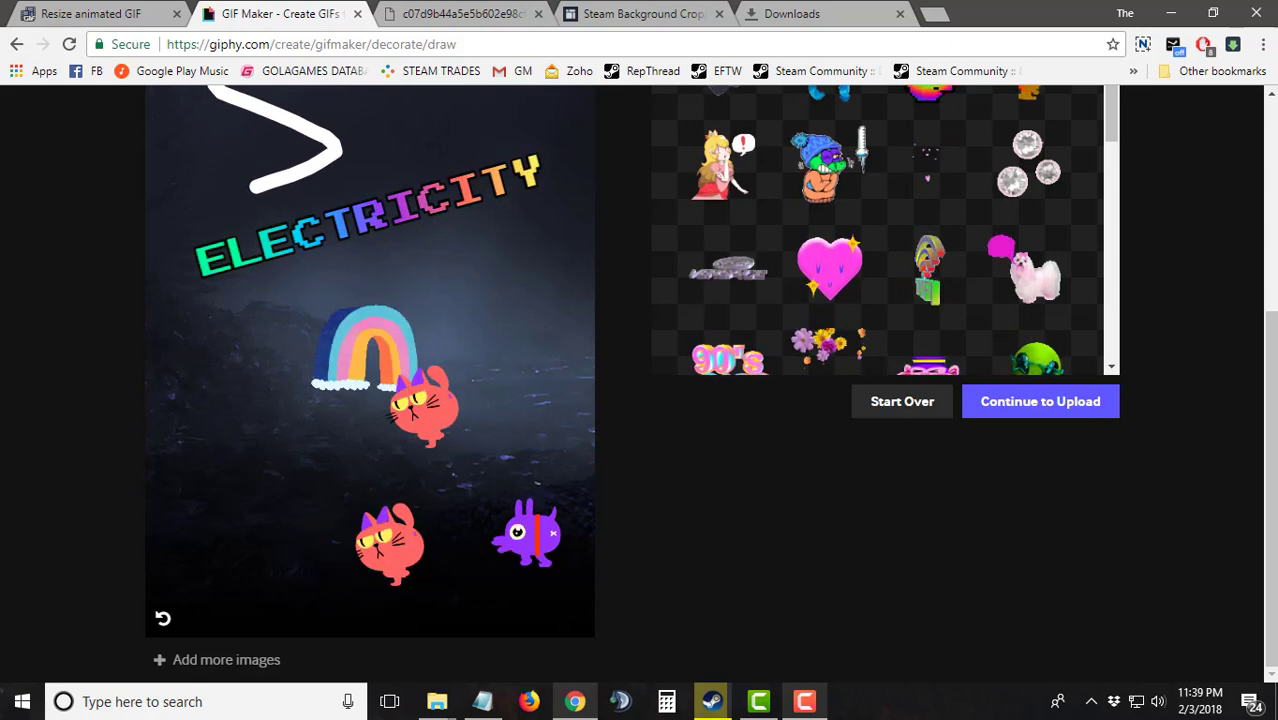
scroll(428, 114, up, 3)
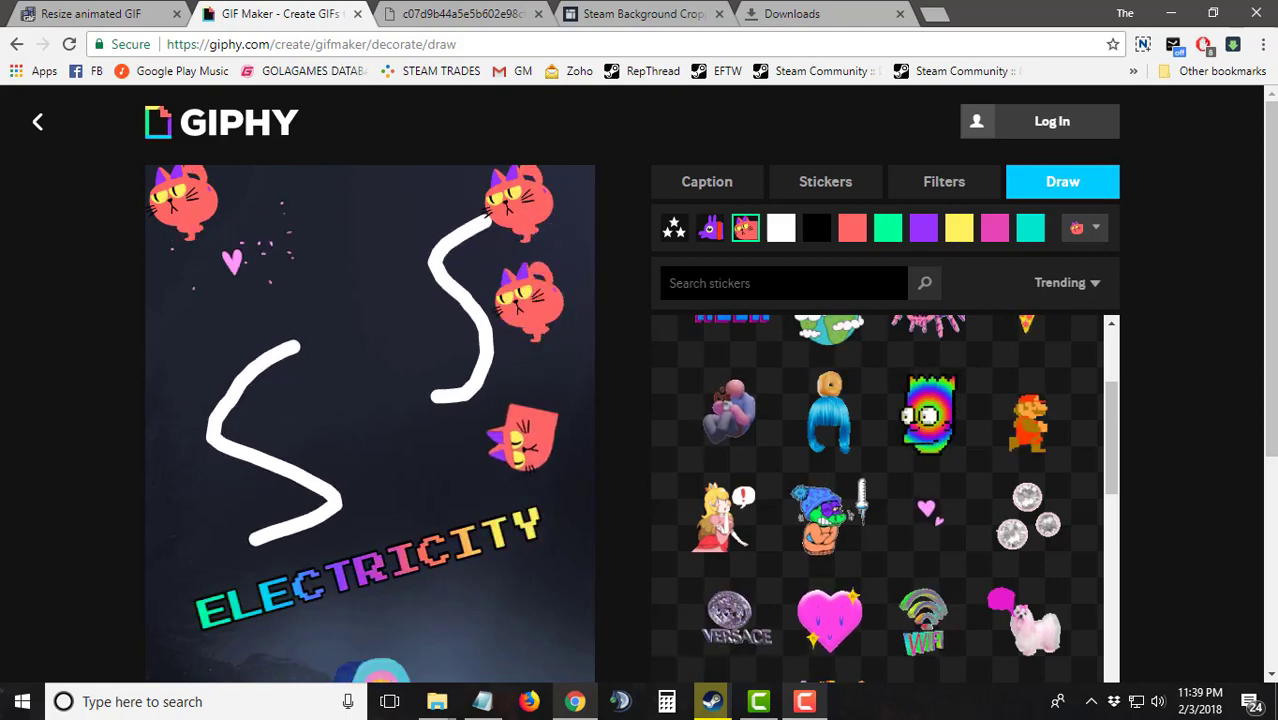
scroll(640, 400, down, 3)
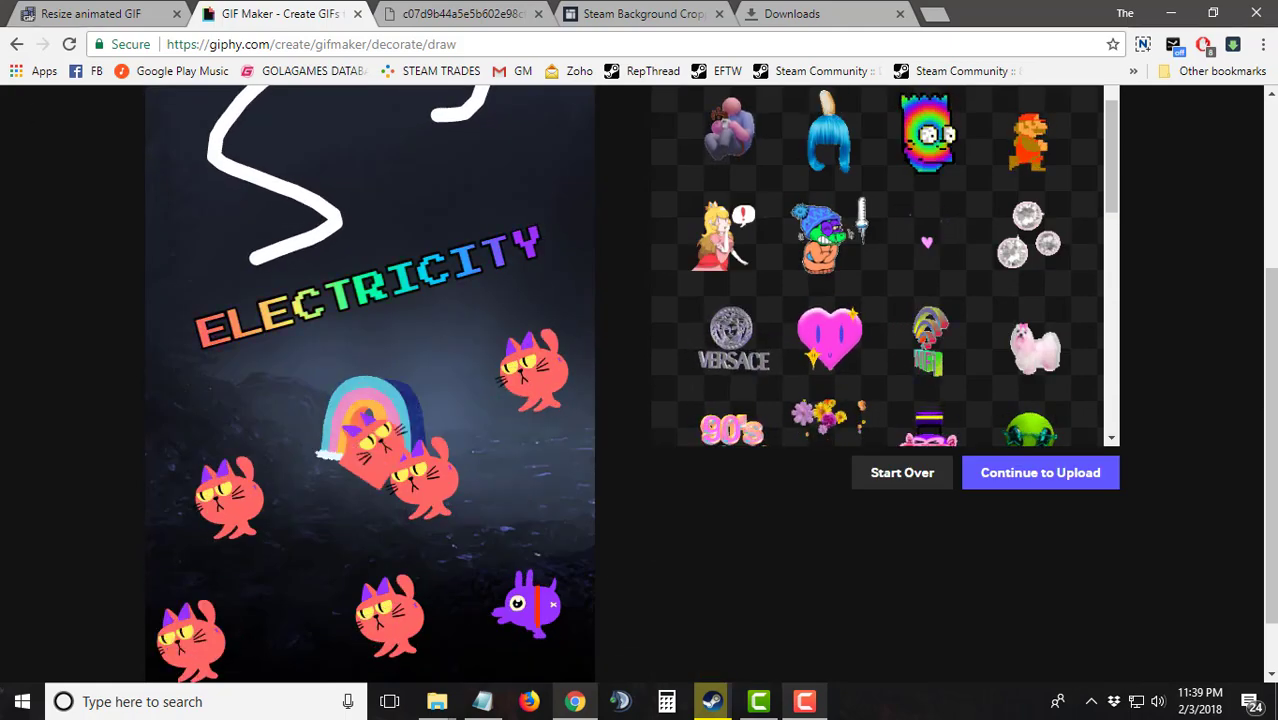
scroll(703, 480, up, 3)
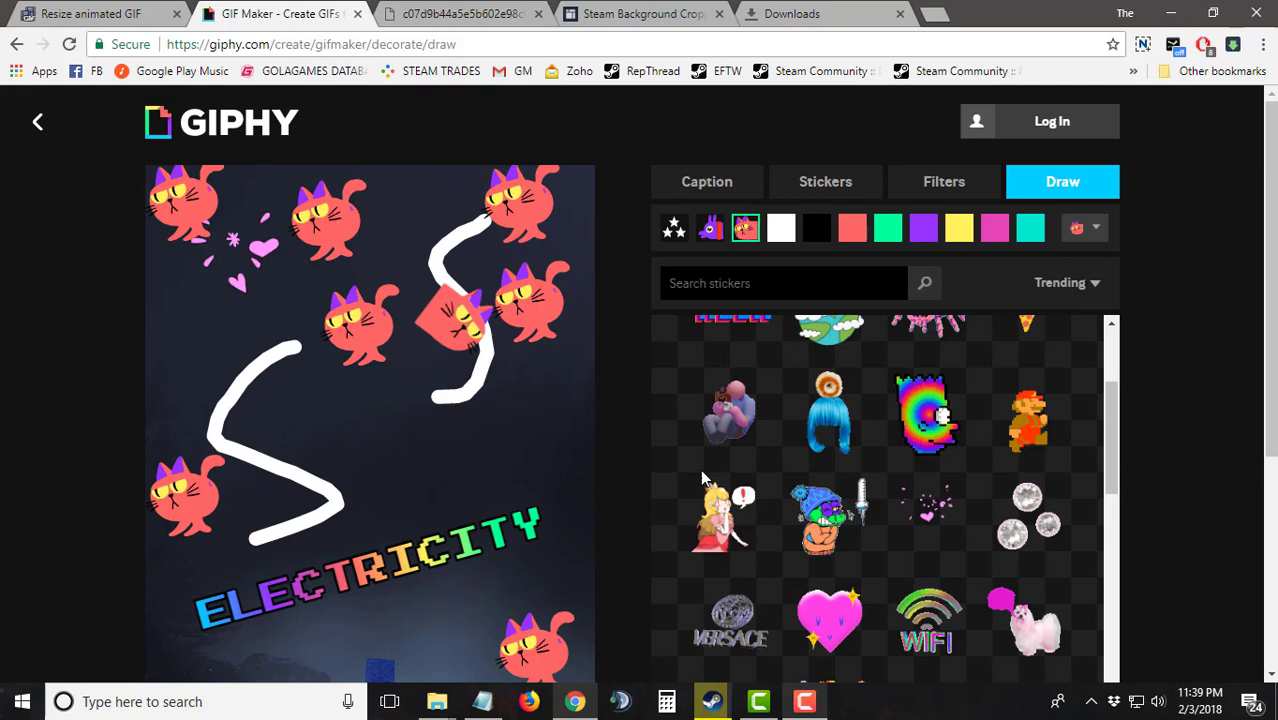
scroll(605, 400, down, 4)
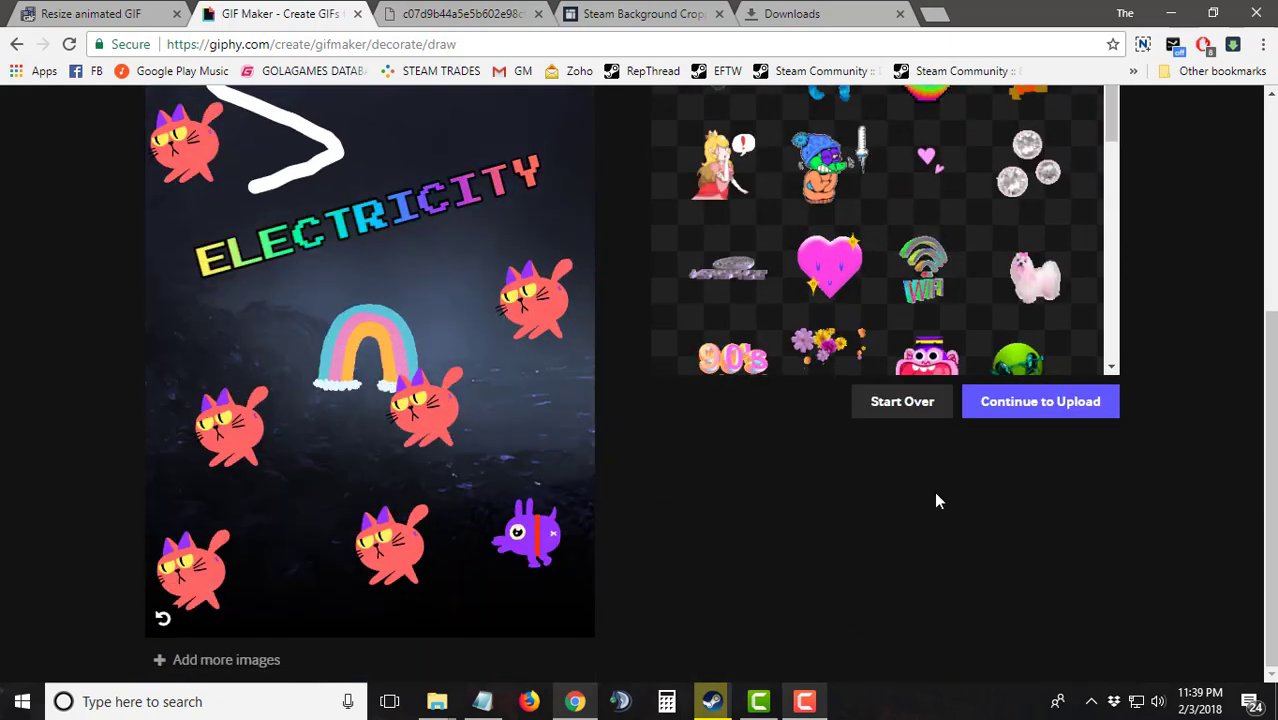
click(1035, 406)
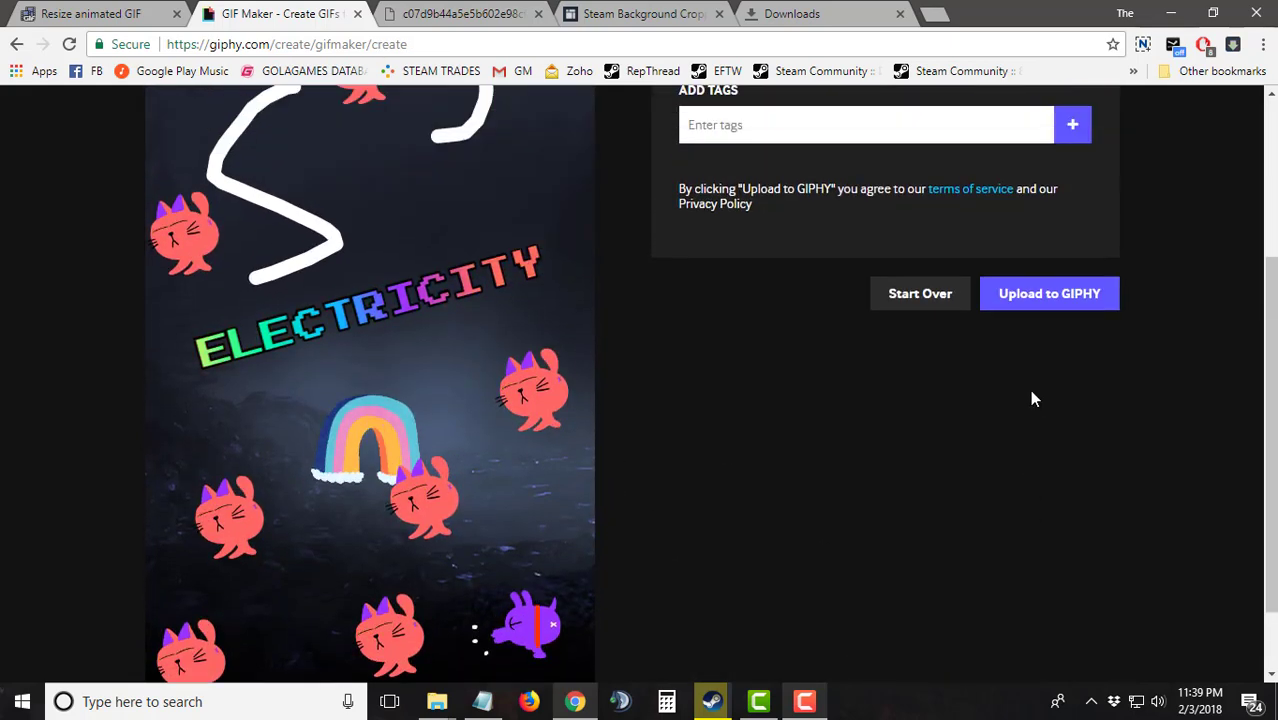
- Upload the decorated ELECTRICITY GIF to GIPHY and wait for its page to load
scroll(1040, 400, up, 1)
click(1047, 398)
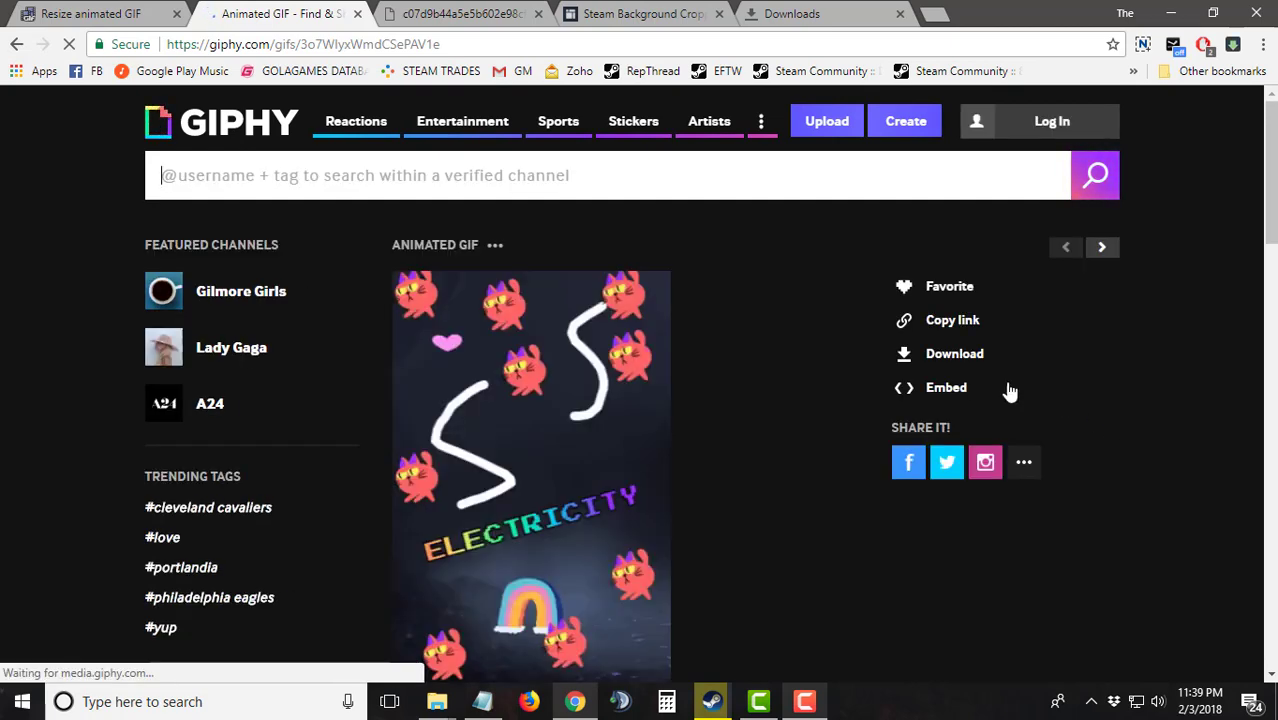
- Save the social-sized GIPHY download of the GIF as giphy.gif
click(958, 356)
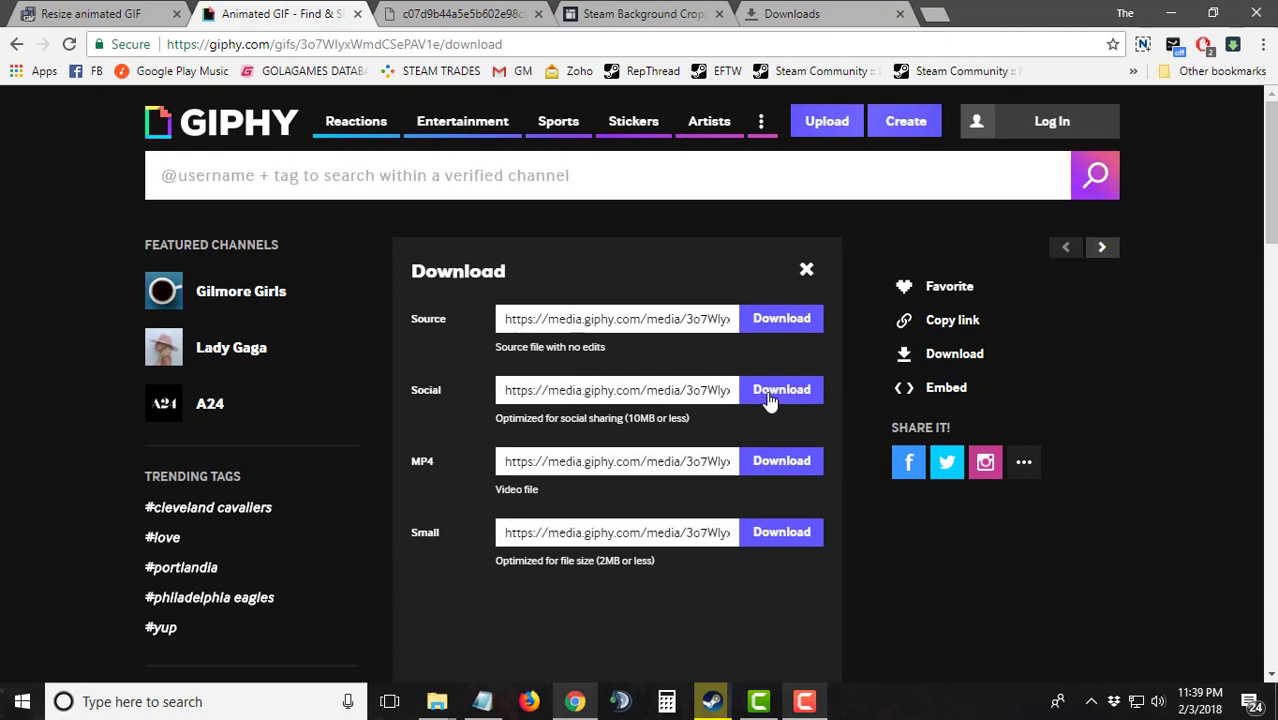
right_click(766, 393)
click(819, 481)
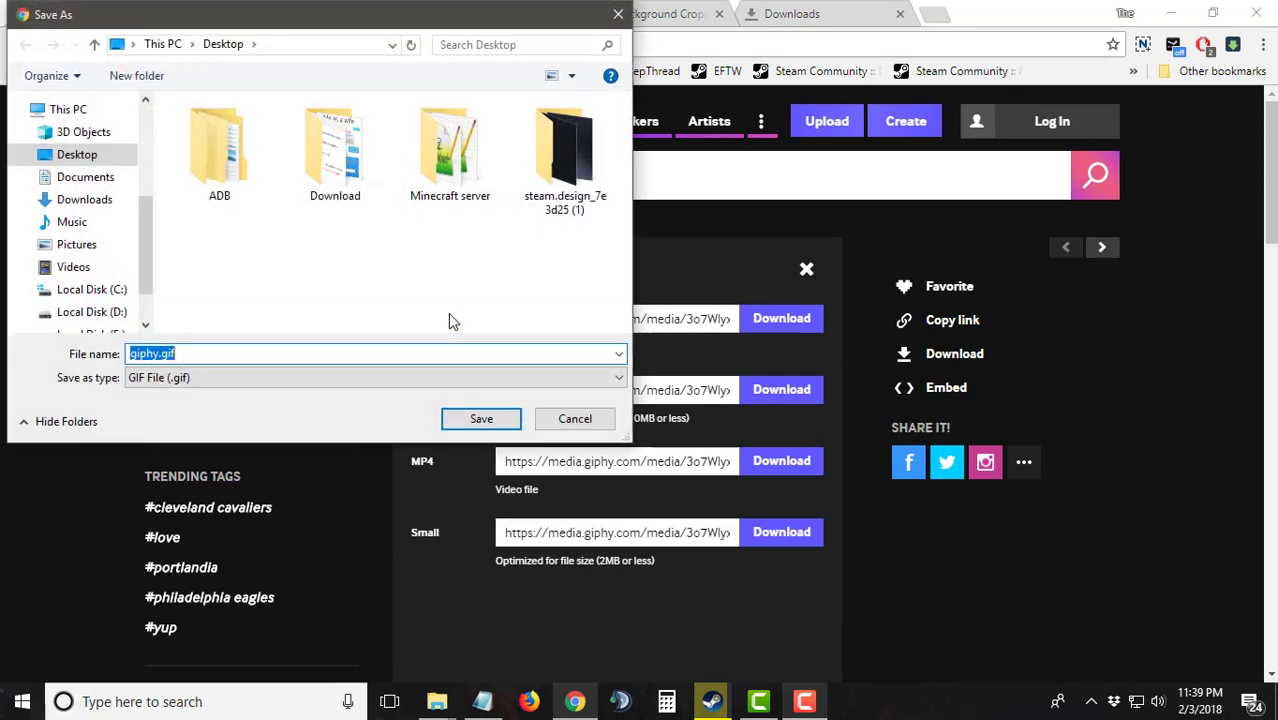
click(481, 418)
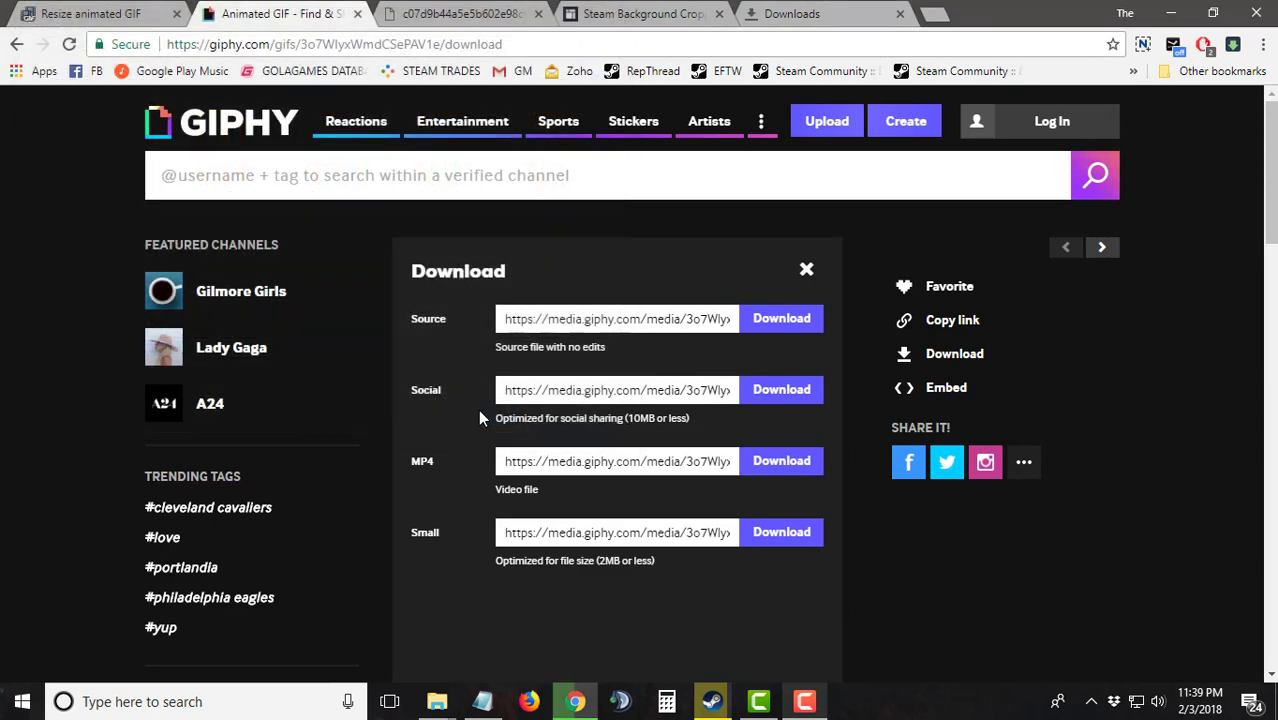
click(130, 14)
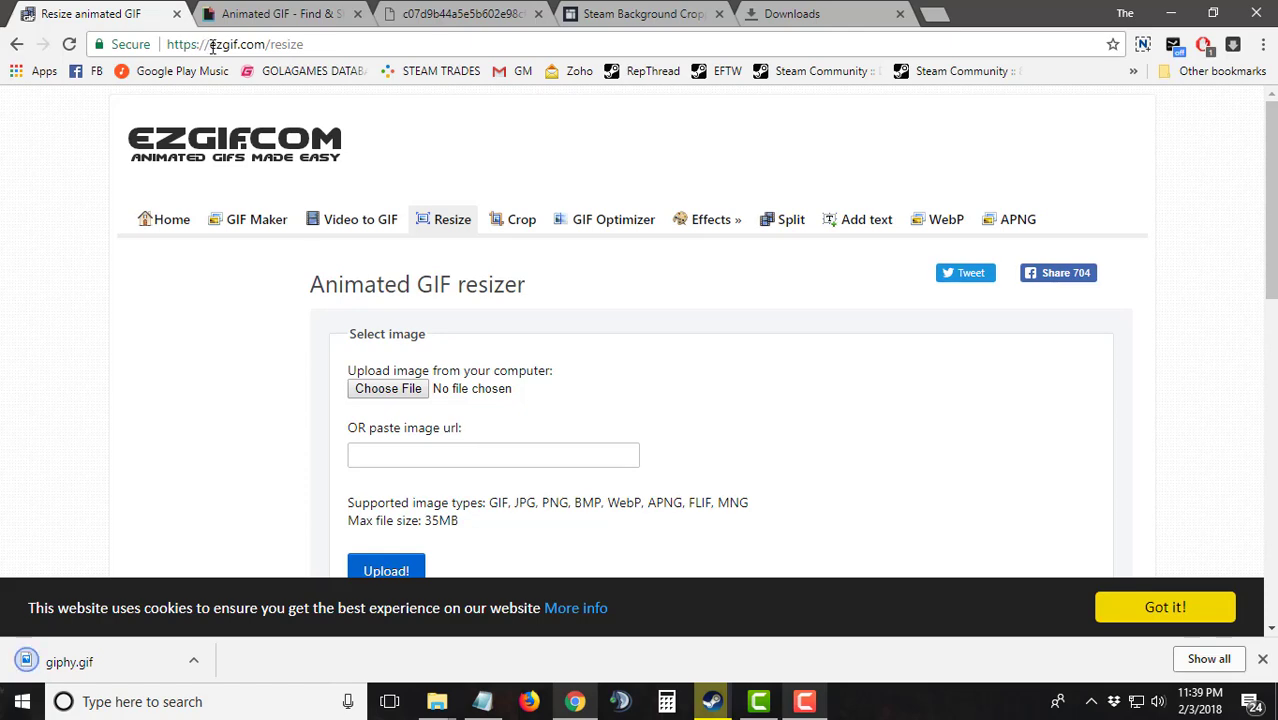
- Choose giphy.gif from the Desktop and upload it to ezgif's animated GIF resizer
click(408, 389)
click(77, 154)
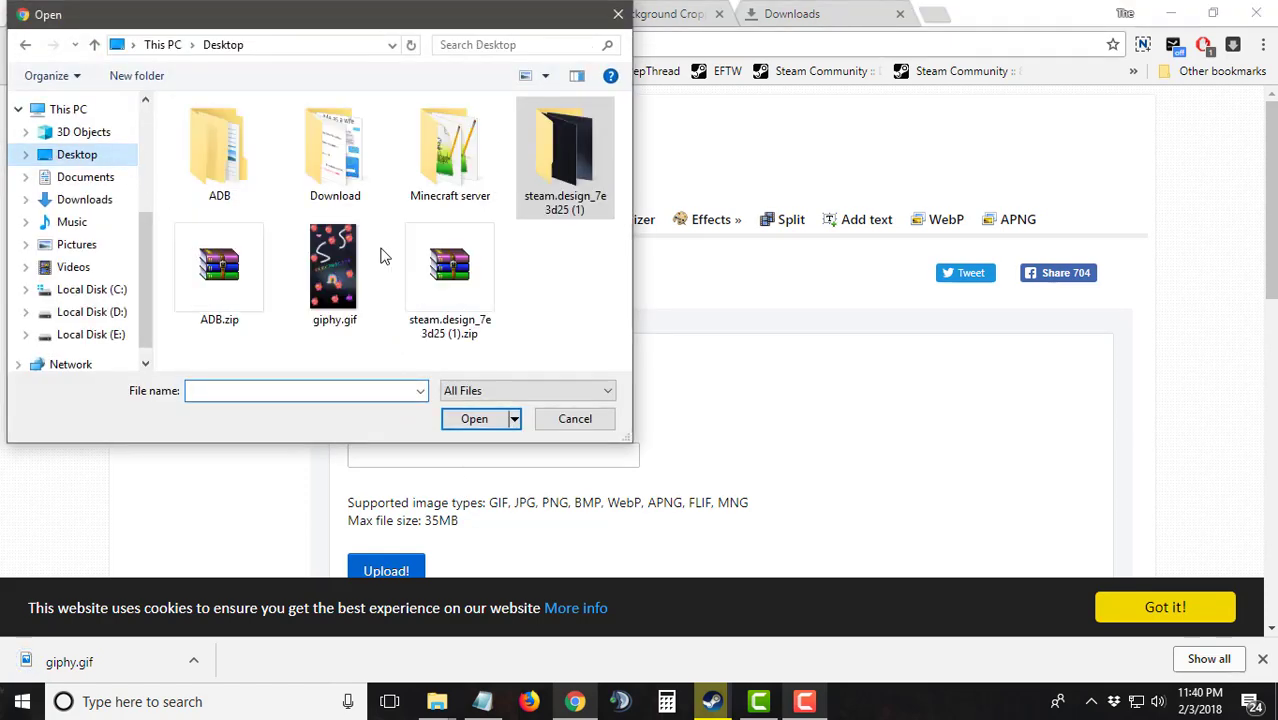
click(360, 262)
click(463, 424)
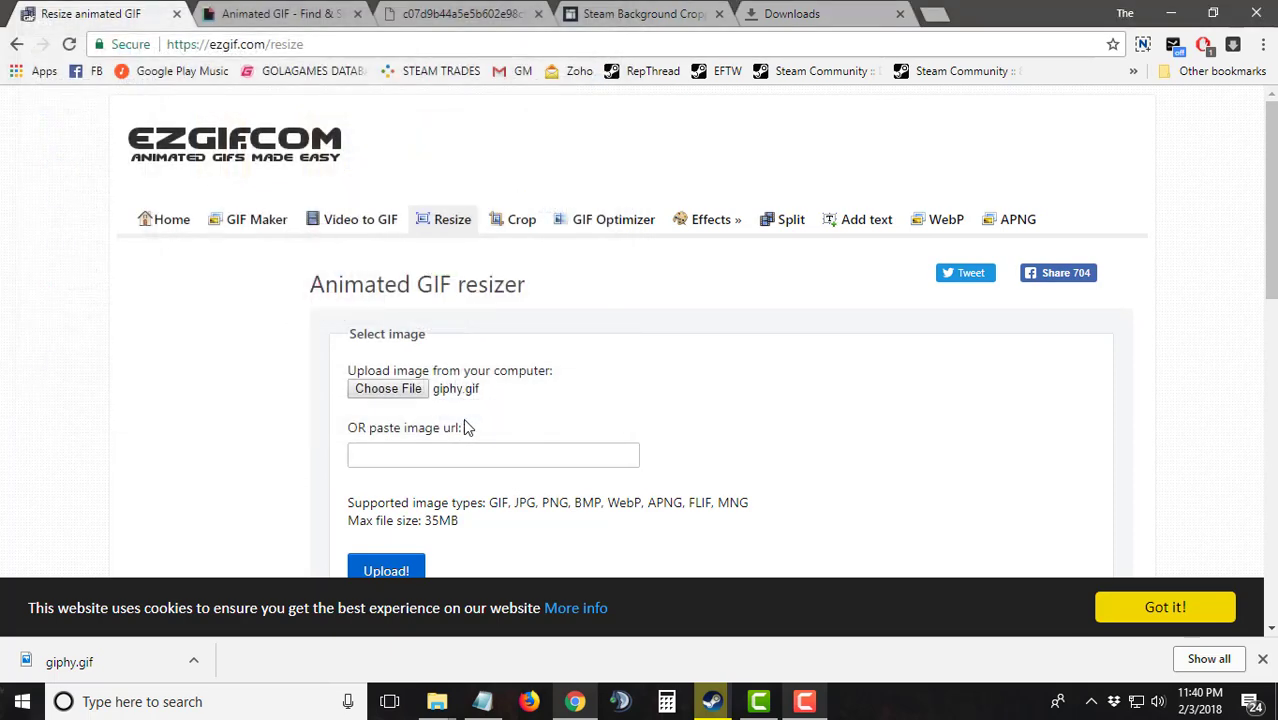
scroll(440, 415, down, 1)
click(381, 480)
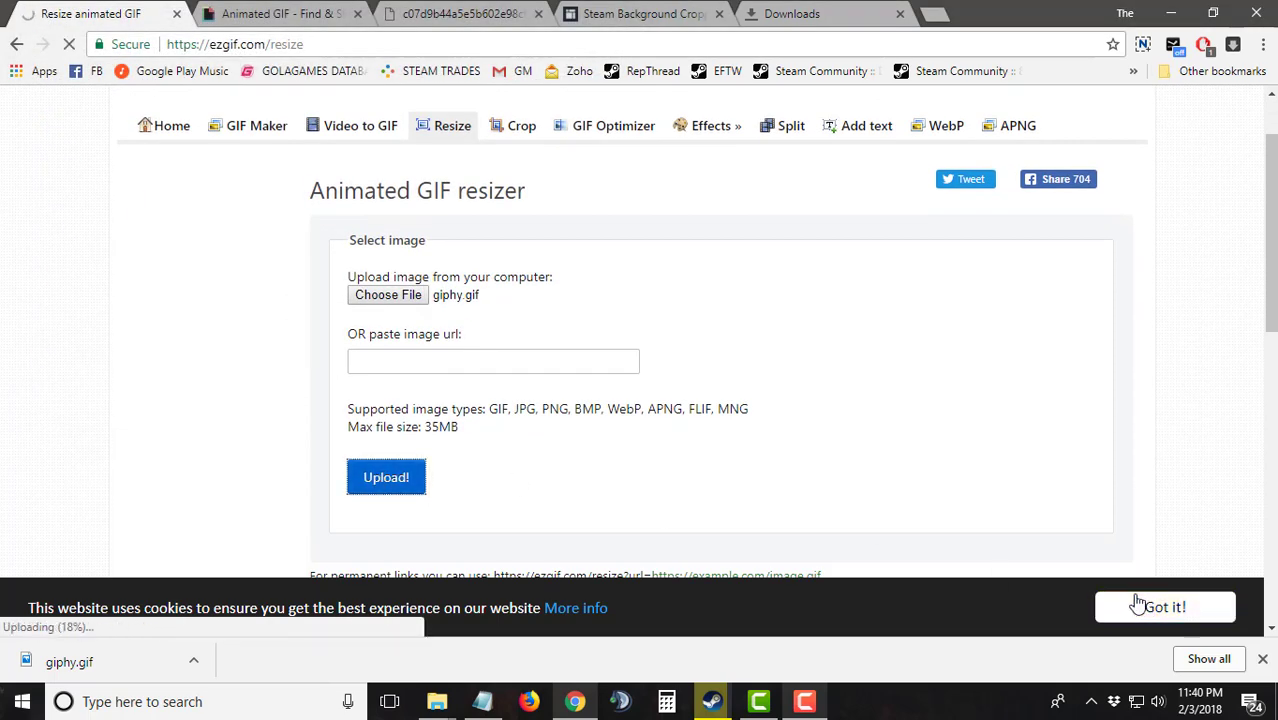
- In the steam.design folder, read Artwork_Middle.png's Properties details: 506 × 928 pixels
click(437, 701)
click(1184, 18)
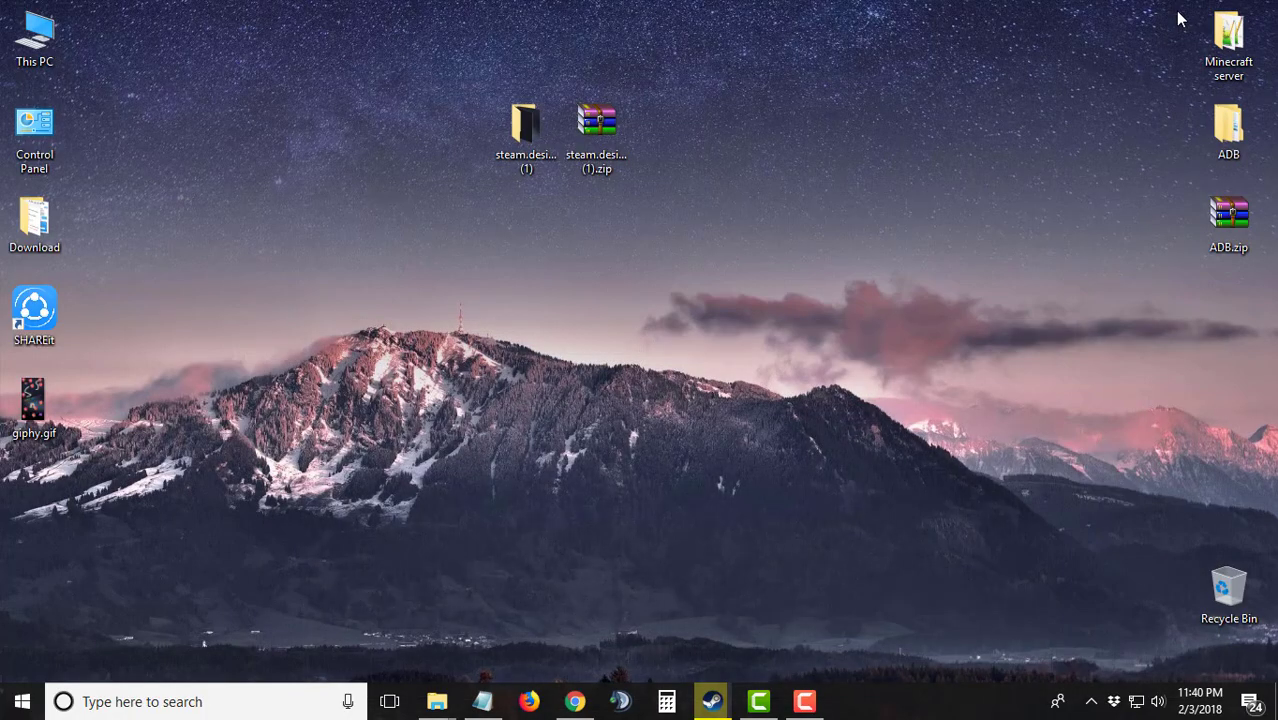
double_click(524, 166)
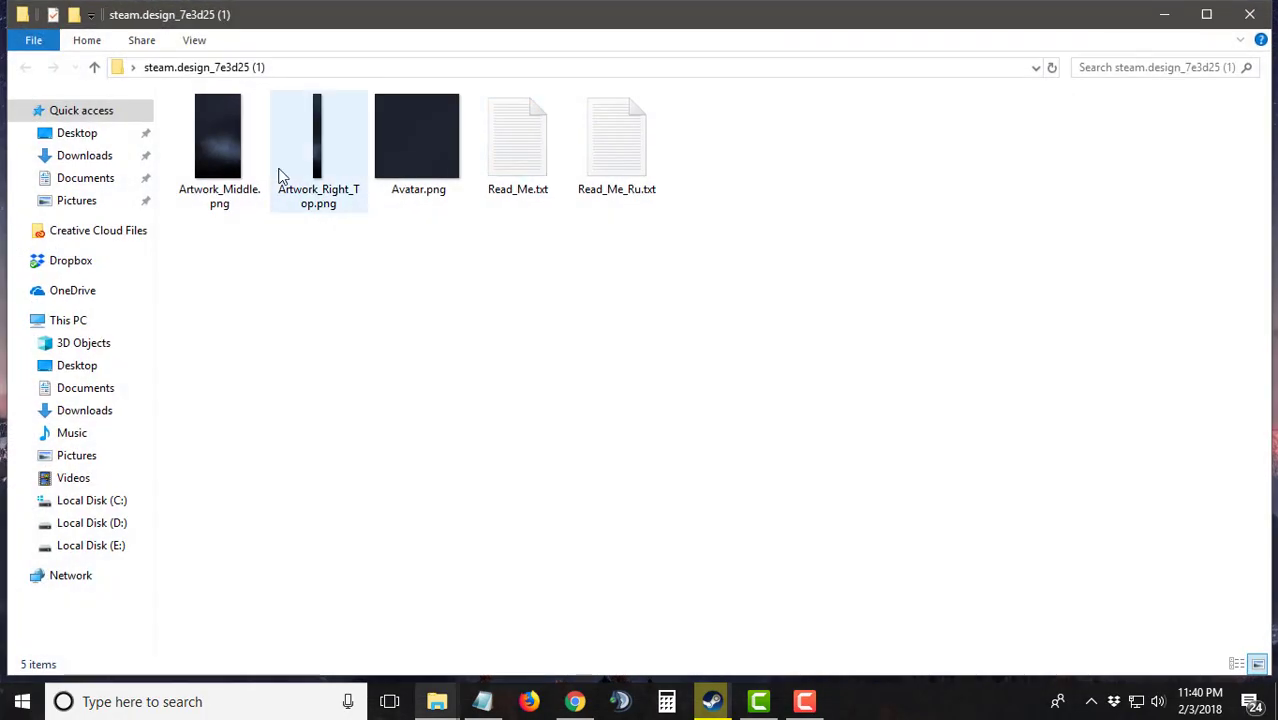
click(236, 163)
right_click(238, 162)
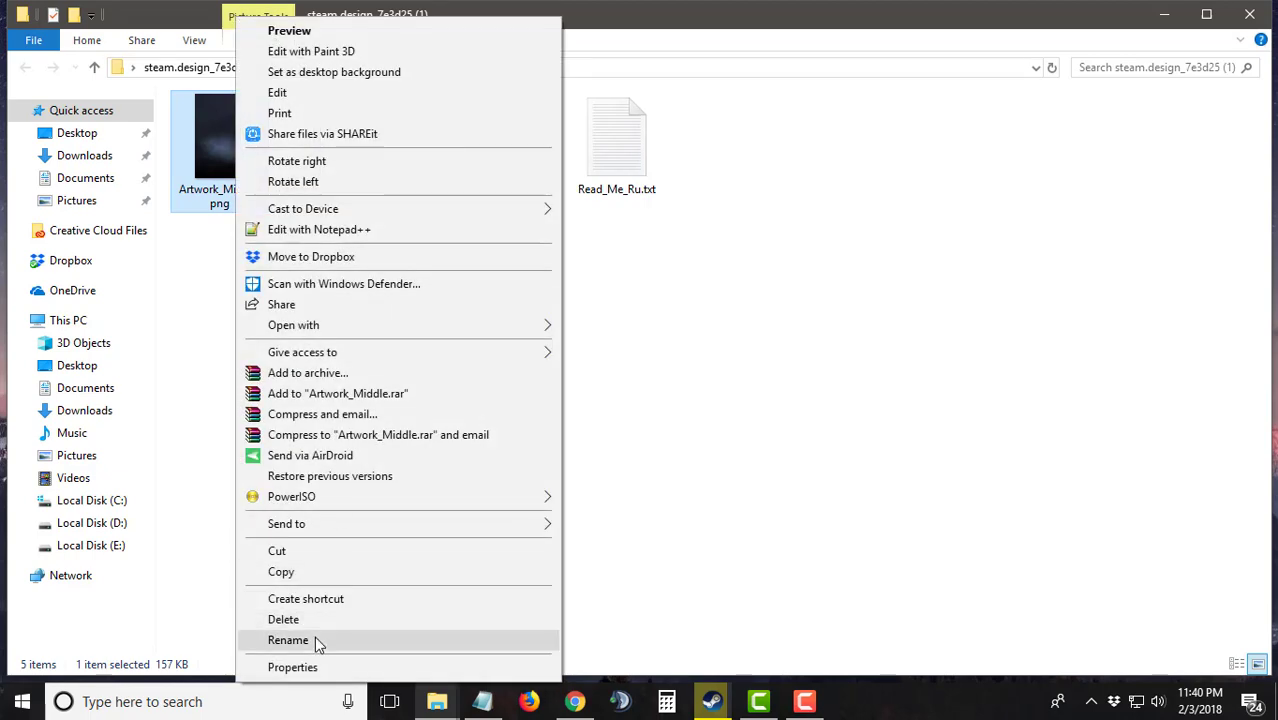
click(300, 667)
drag(432, 168, 842, 142)
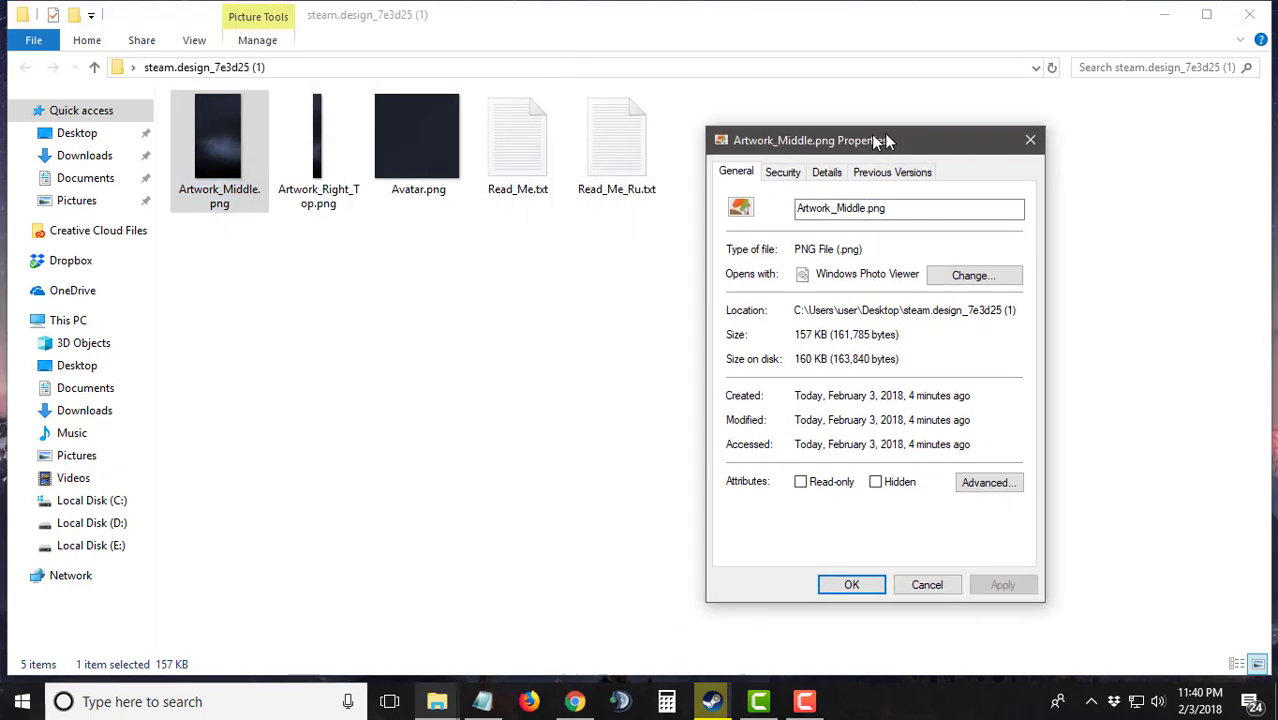
click(773, 174)
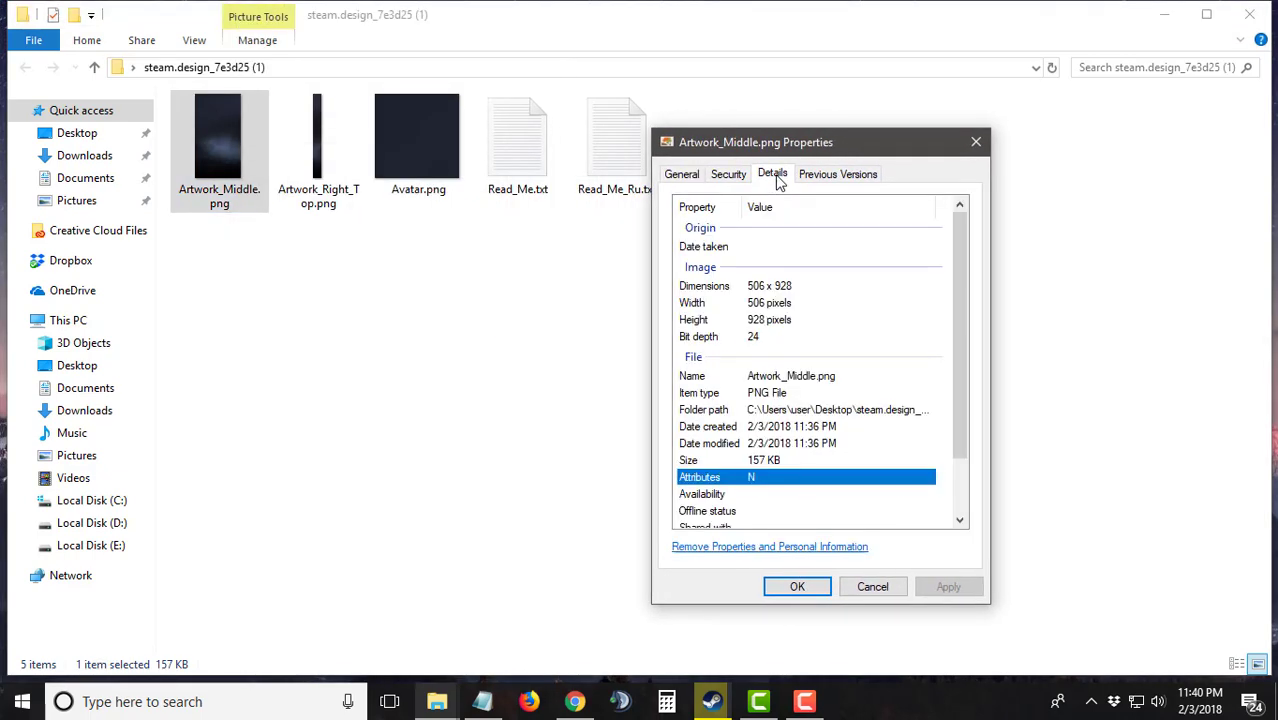
click(775, 318)
click(784, 305)
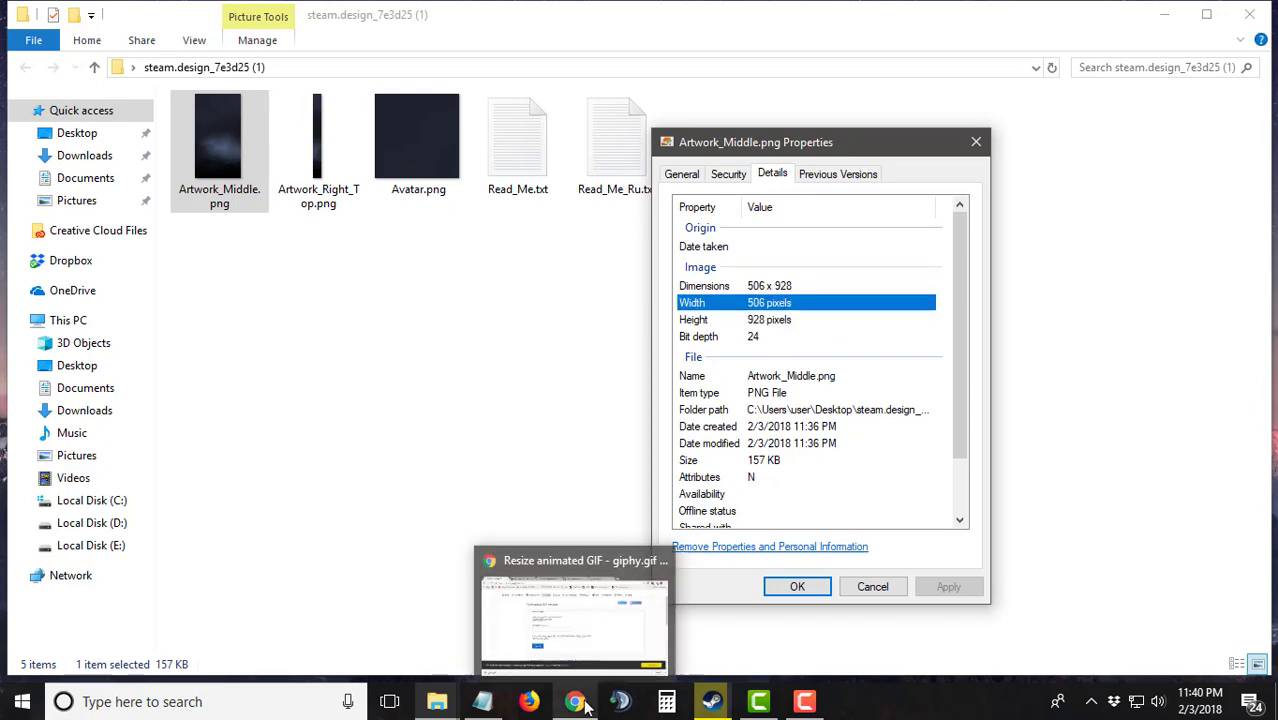
- Dismiss the cookie notice and enter width 506 and height 928 in the resizer
click(480, 549)
scroll(480, 549, down, 3)
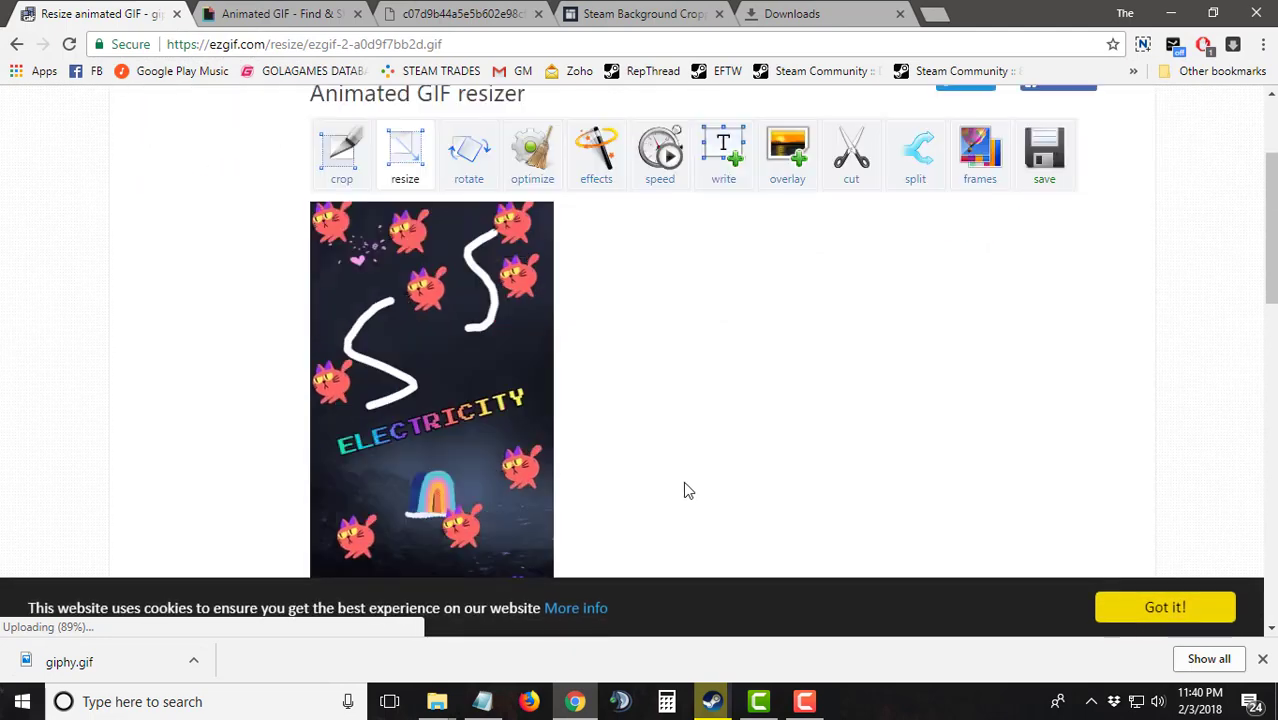
click(1130, 613)
scroll(415, 343, down, 3)
click(415, 343)
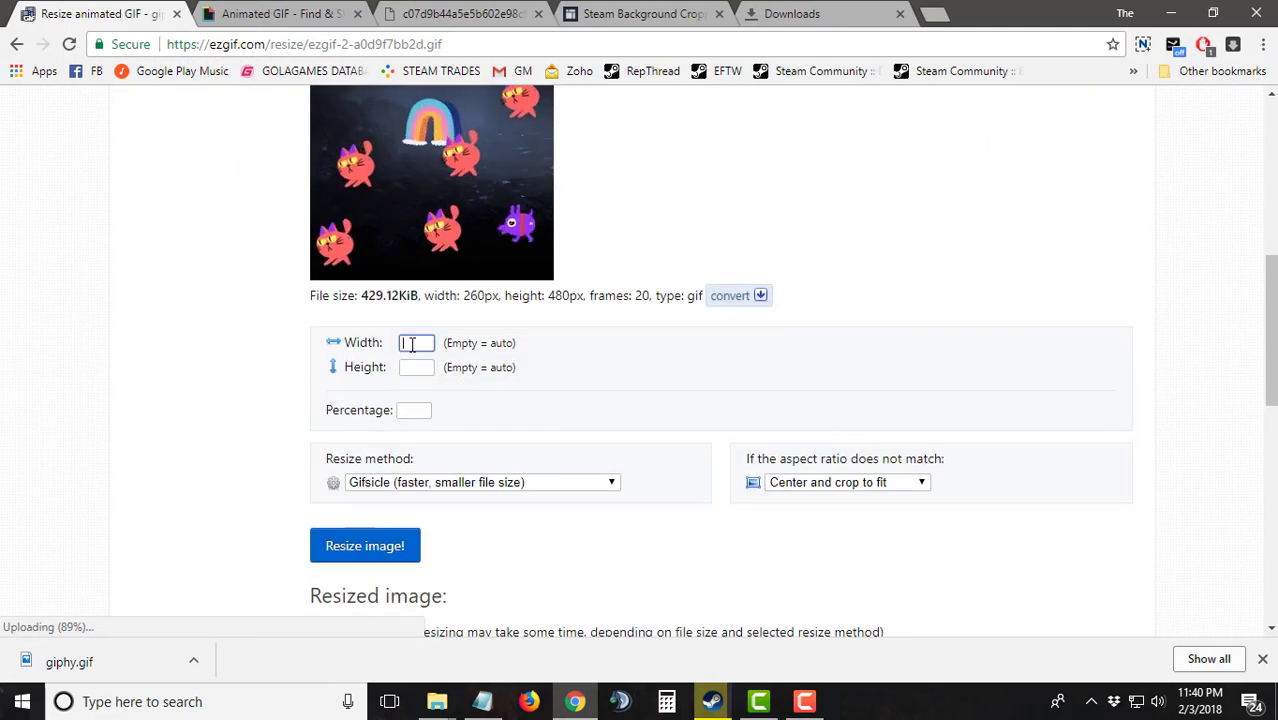
text(506)
click(416, 367)
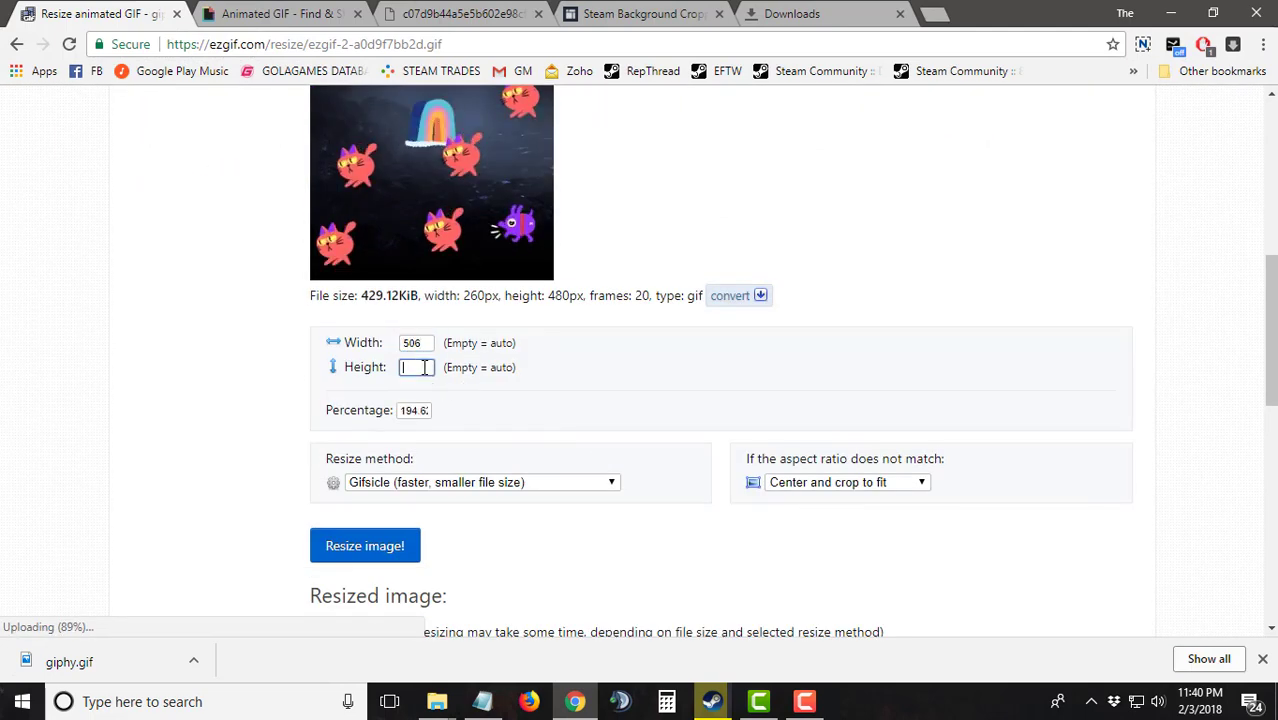
text(928)
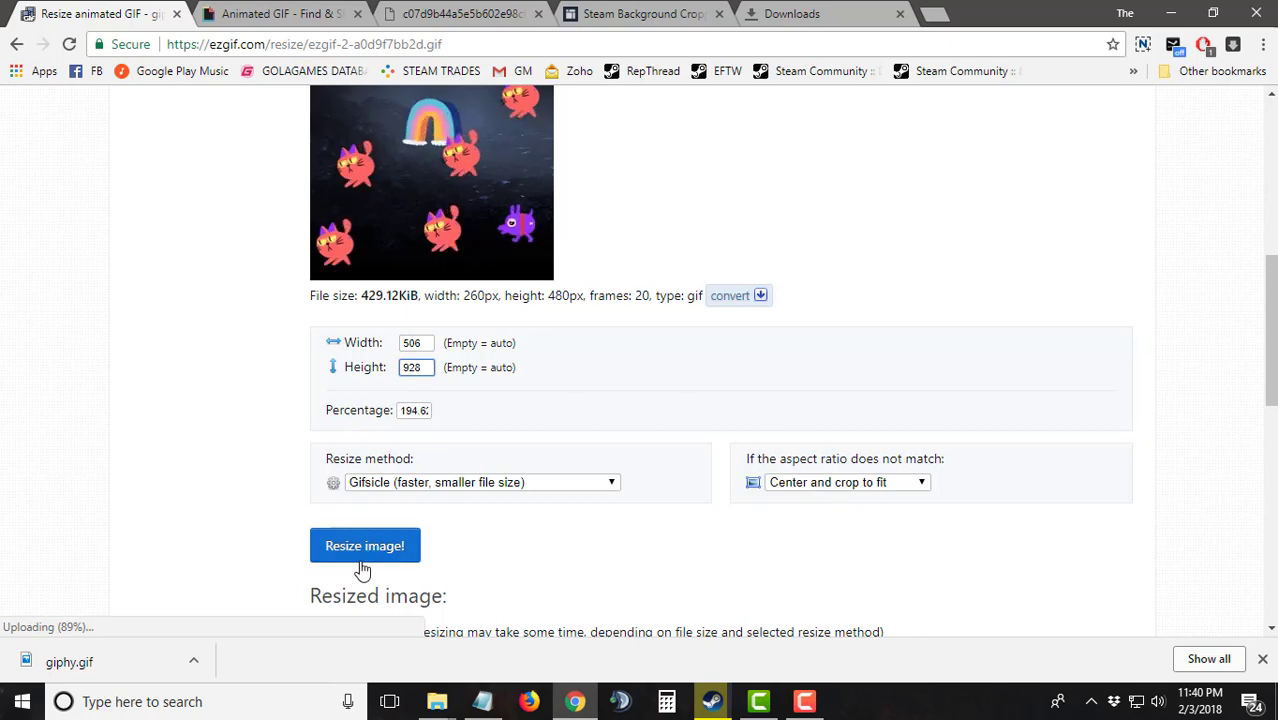
- Run the resize and scroll down to the 506 × 928 result
click(400, 550)
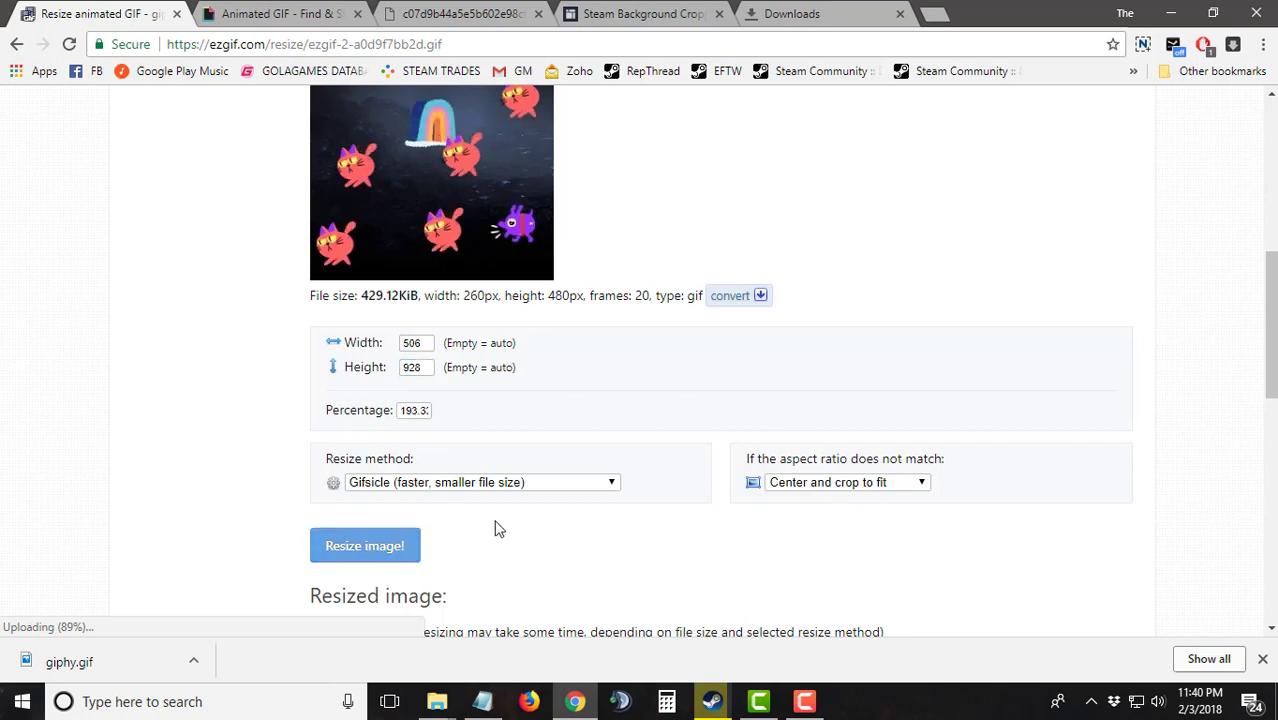
scroll(490, 520, down, 2)
scroll(290, 400, down, 1)
scroll(334, 458, down, 7)
scroll(290, 450, down, 2)
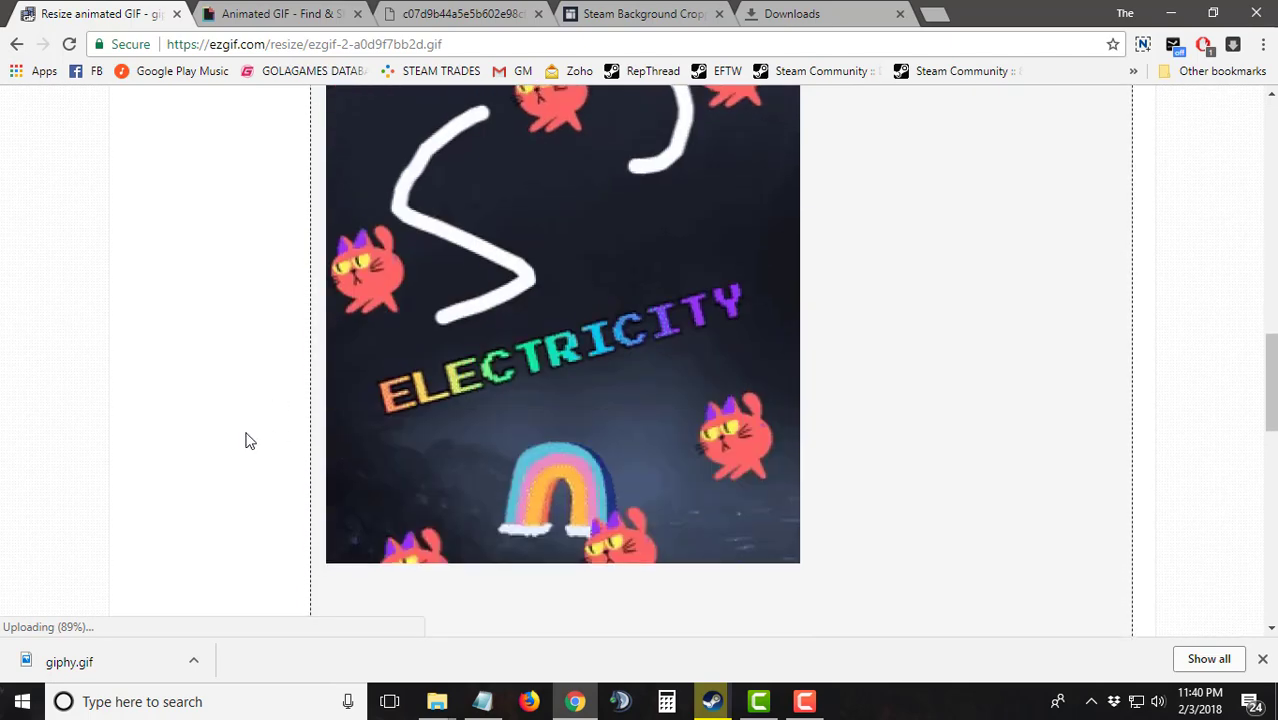
scroll(245, 440, down, 3)
scroll(245, 440, down, 1)
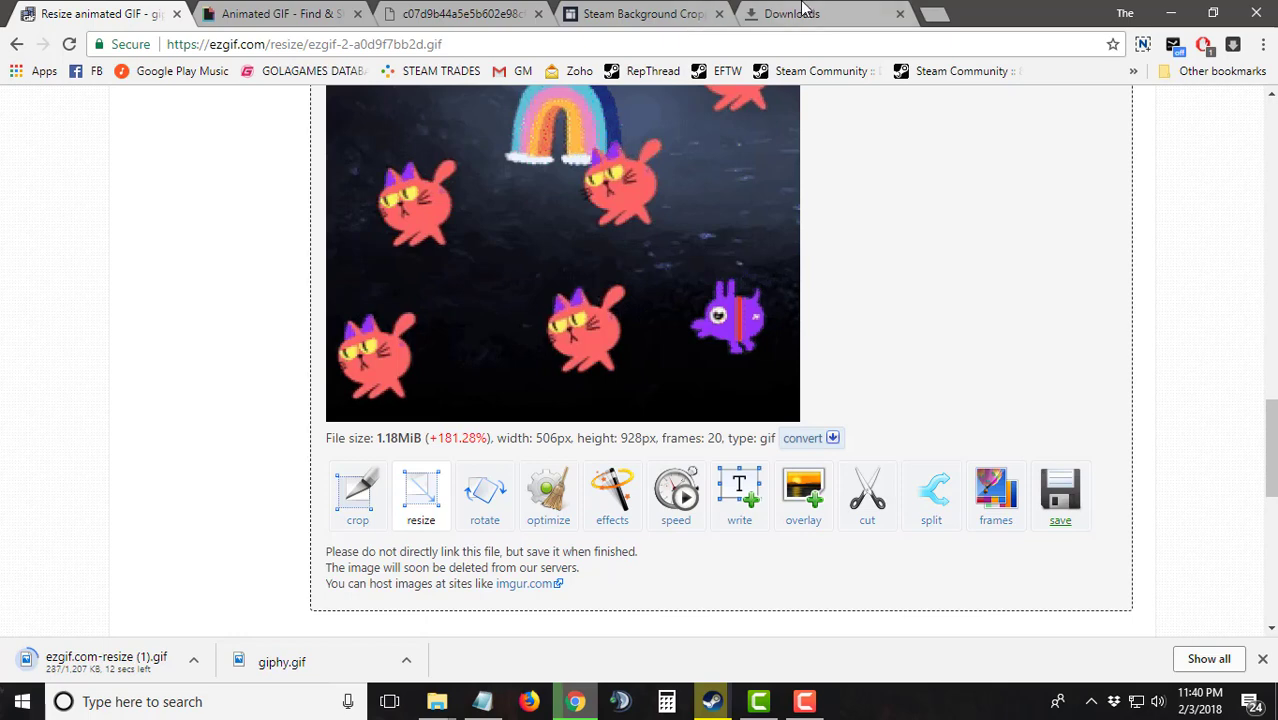
- Go to the Steam profile's Artwork page
click(873, 8)
click(724, 71)
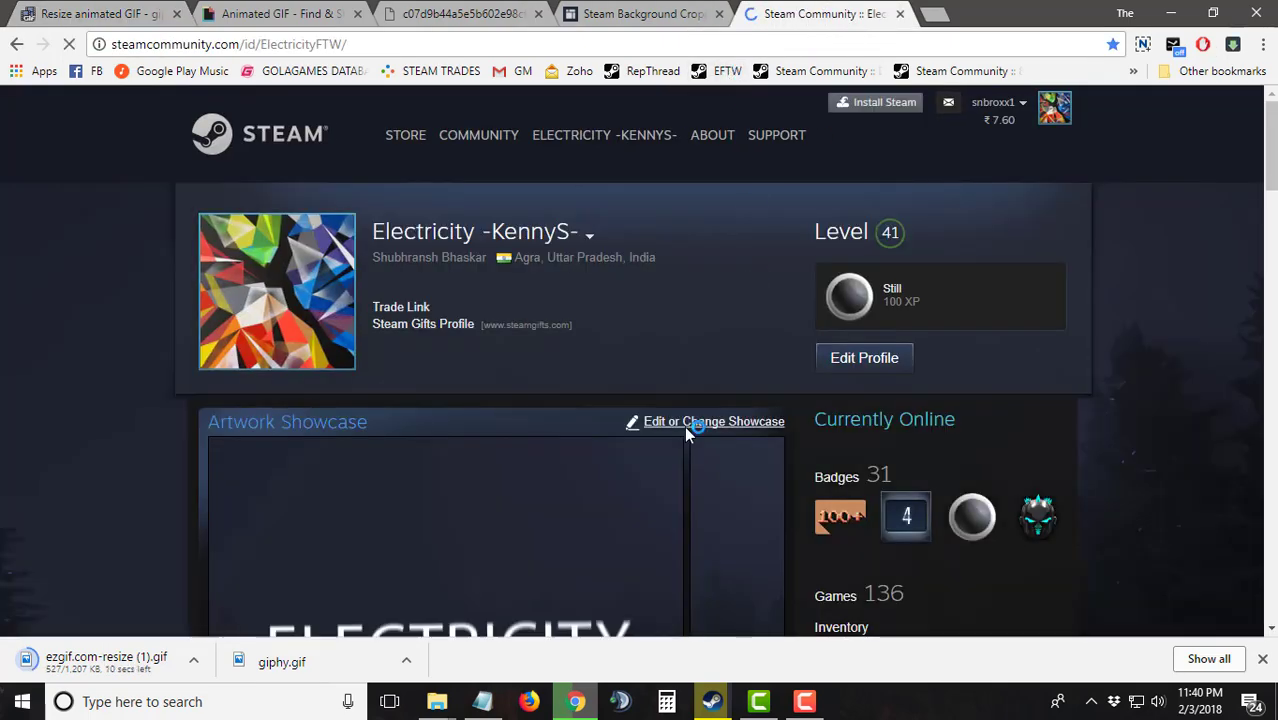
scroll(790, 445, down, 3)
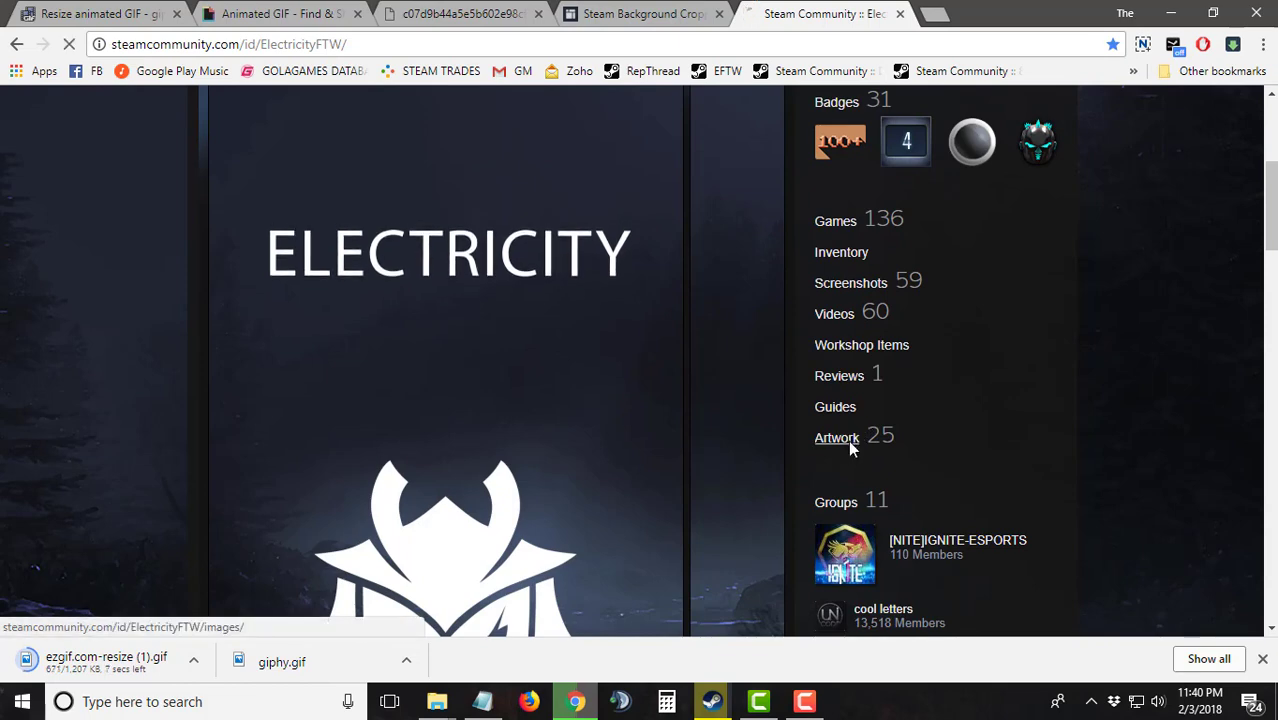
click(848, 440)
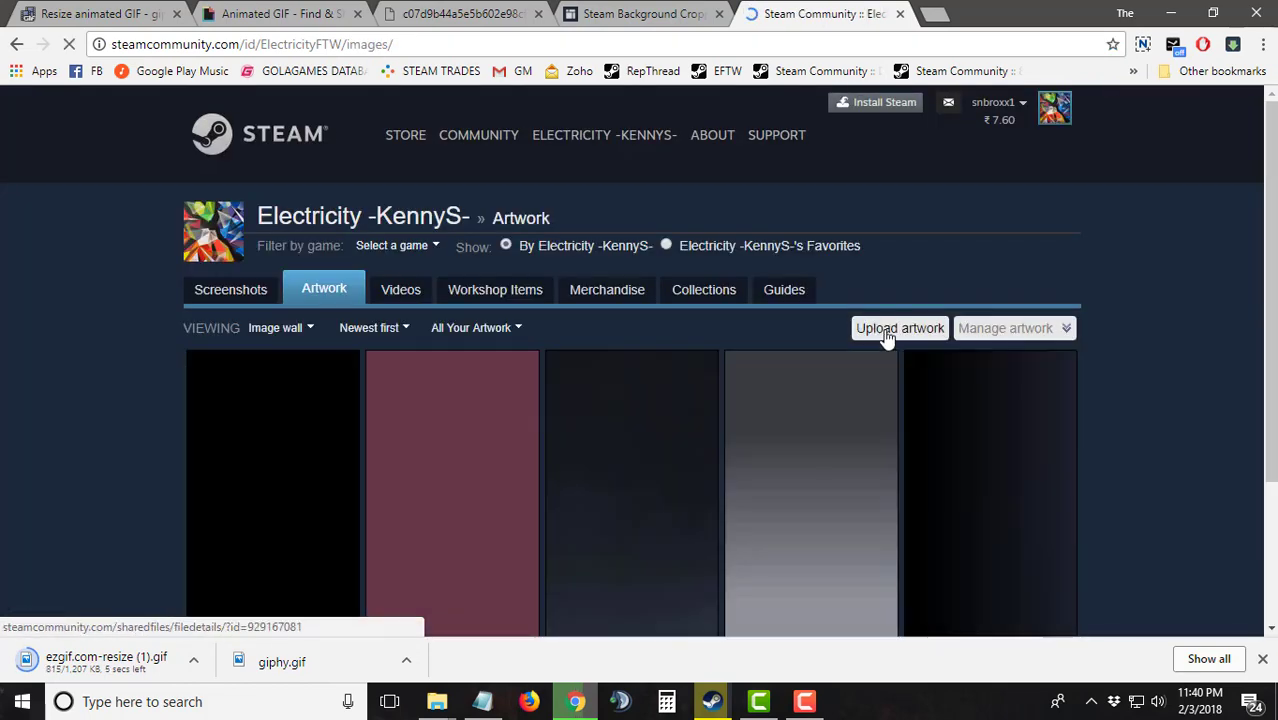
- Start a Not Game Specific artwork upload titled 'animatedtext'
click(900, 328)
click(454, 418)
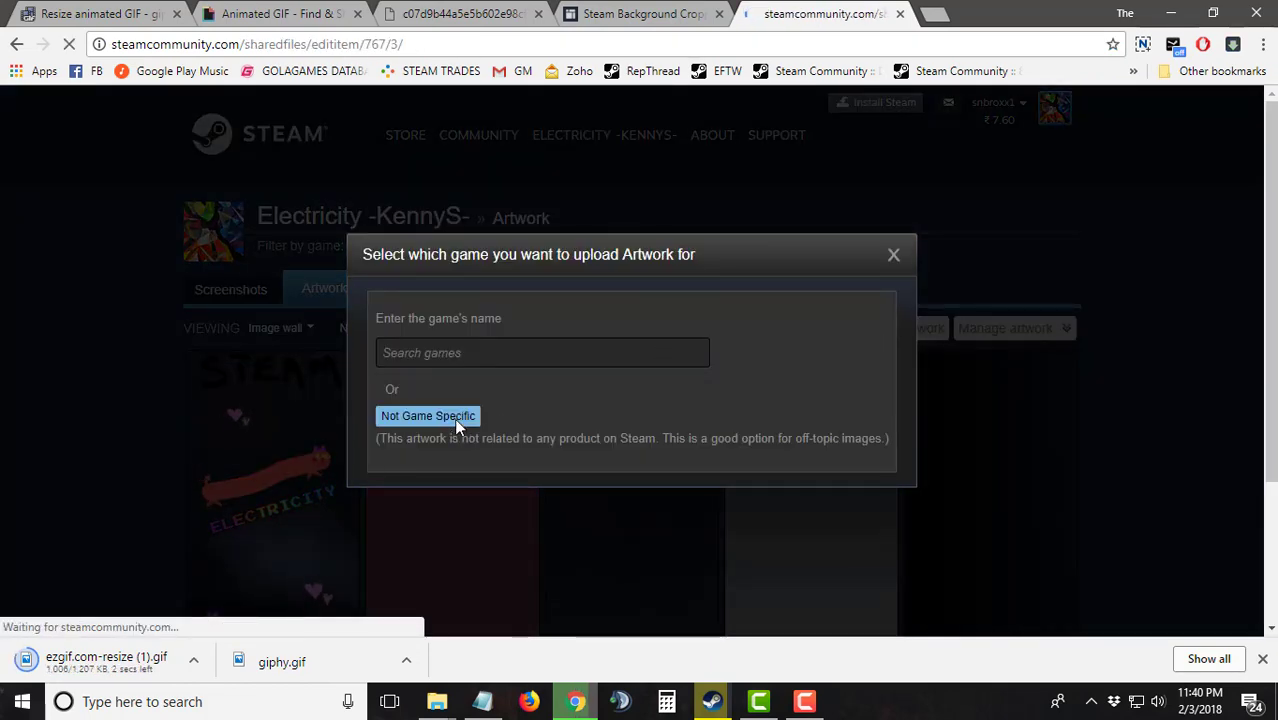
click(336, 424)
text(a)
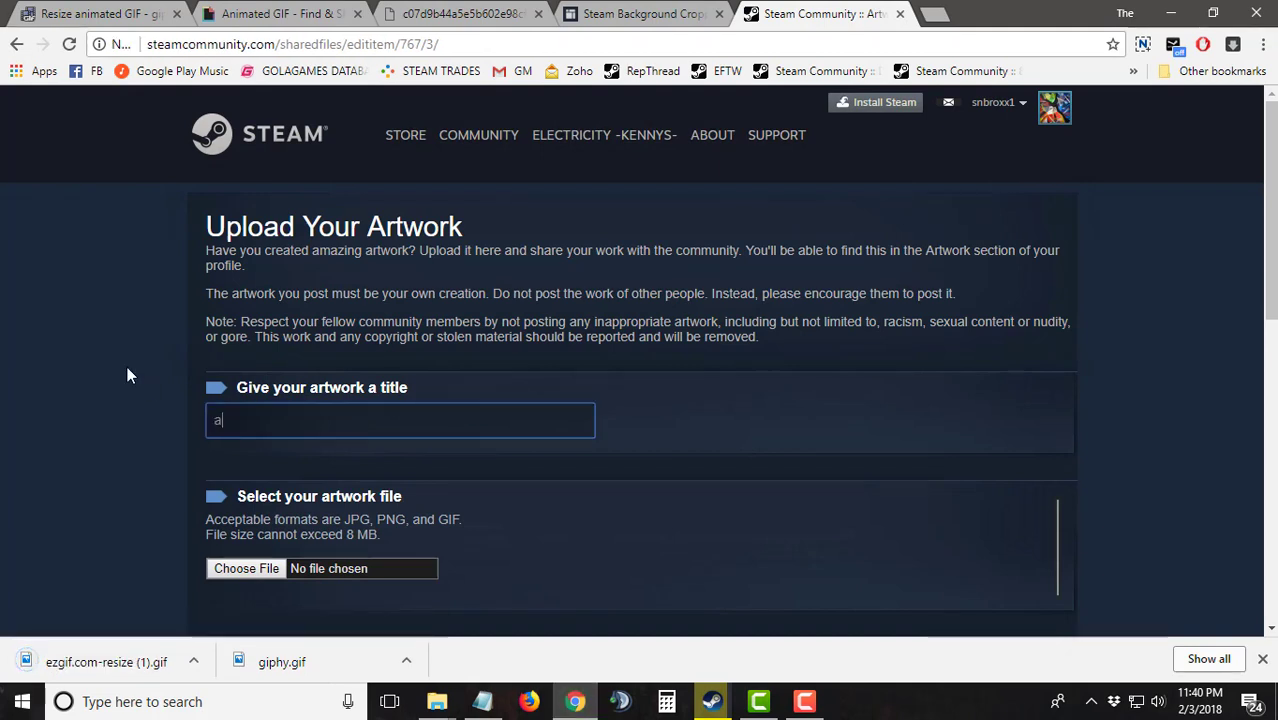
text(nimated)
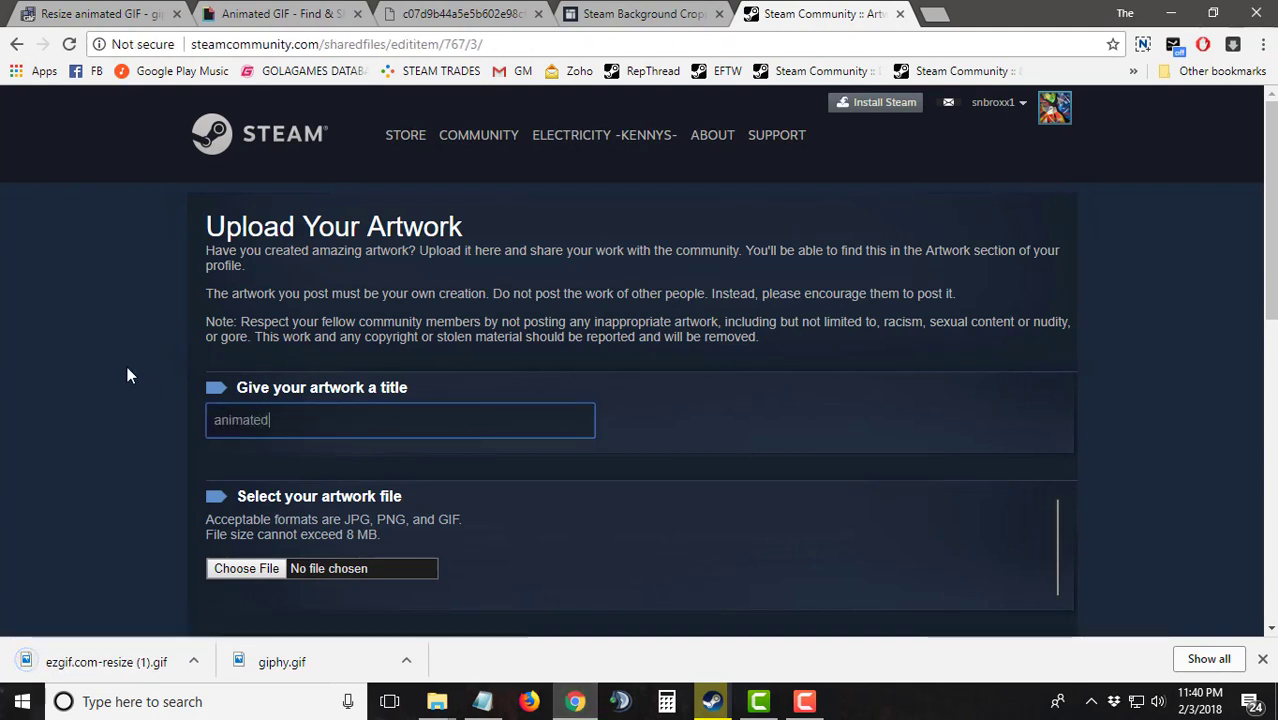
text(text)
- Attach ezgif.com-resize (1).gif from Downloads as the artwork file
click(226, 568)
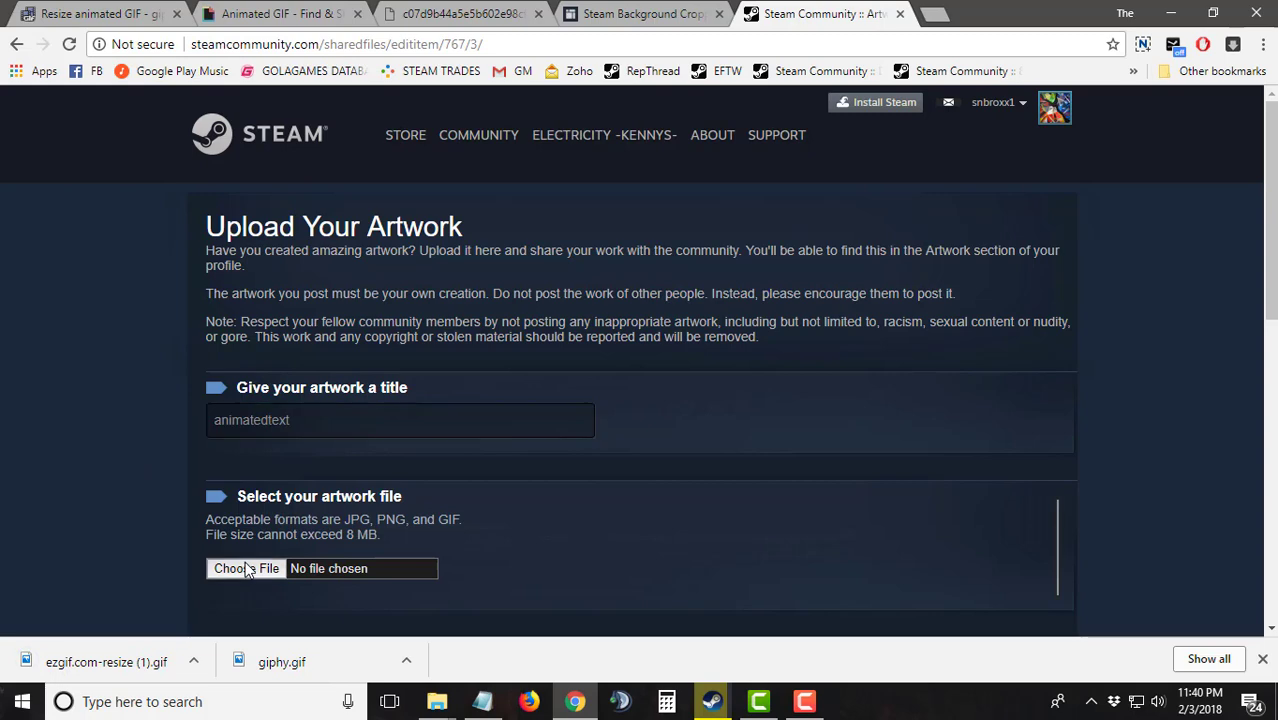
click(84, 199)
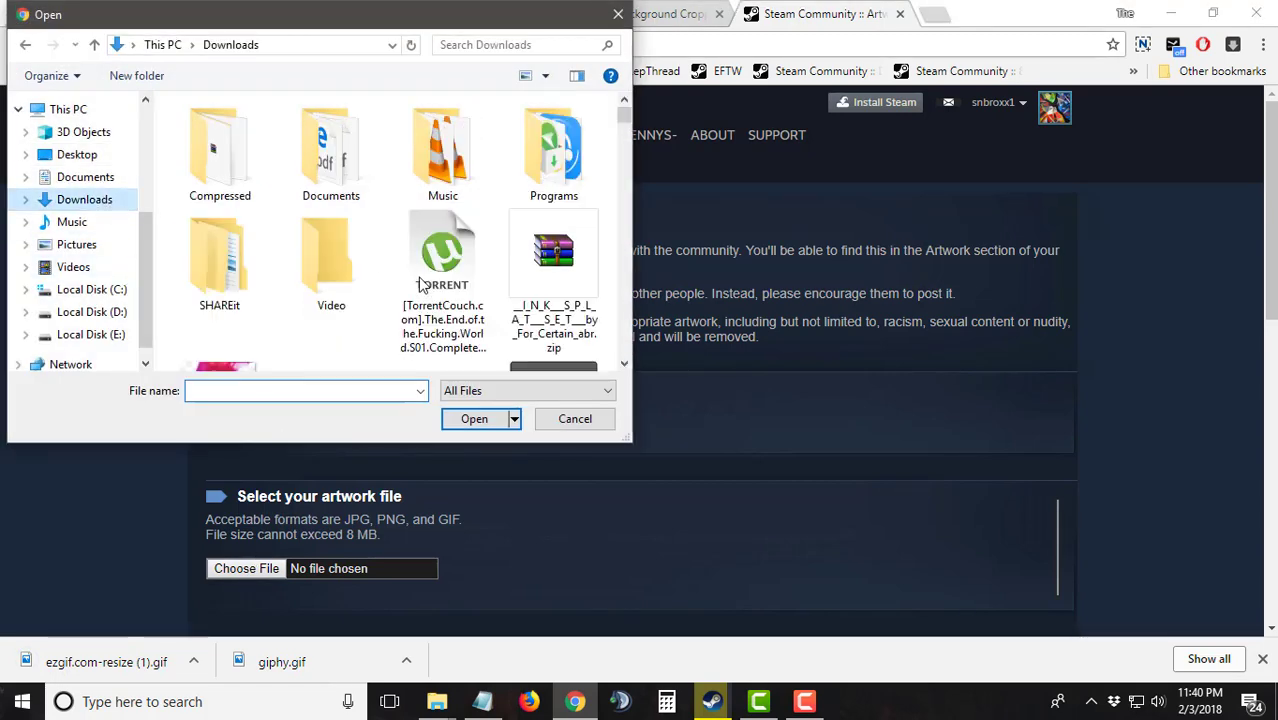
click(442, 260)
scroll(440, 280, down, 5)
click(553, 165)
click(352, 318)
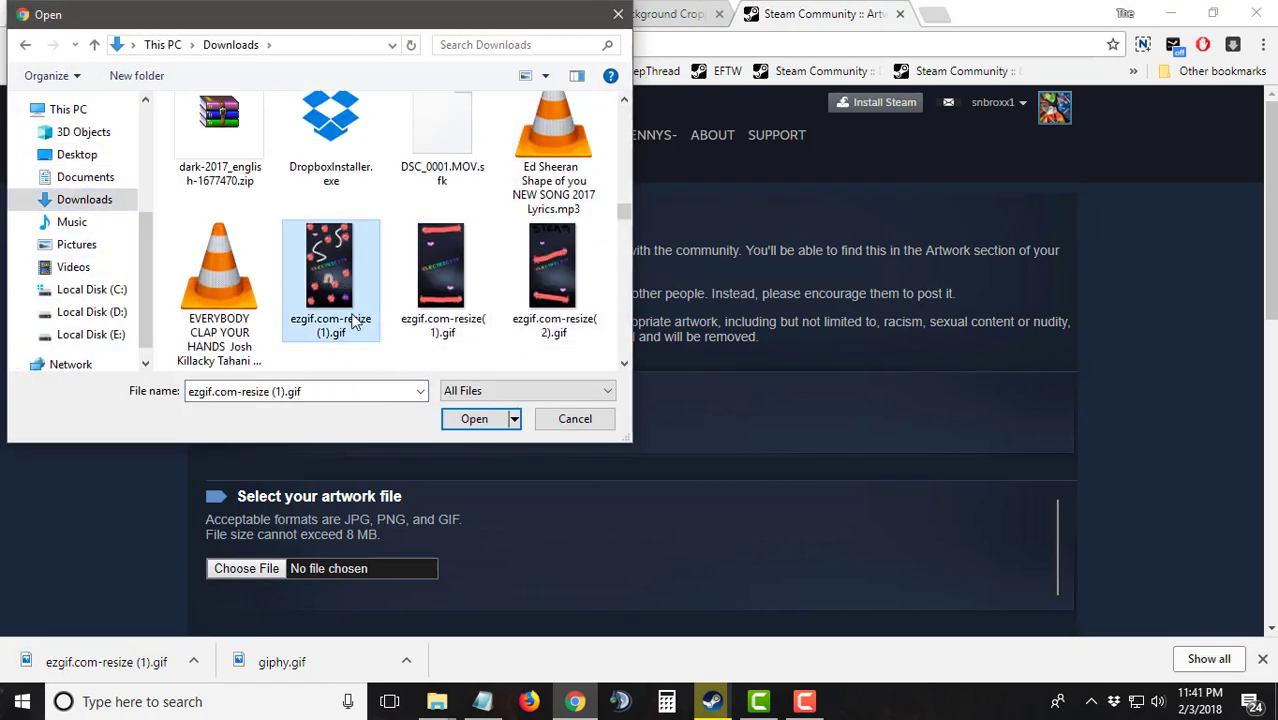
click(475, 419)
scroll(208, 462, down, 3)
scroll(30, 460, down, 4)
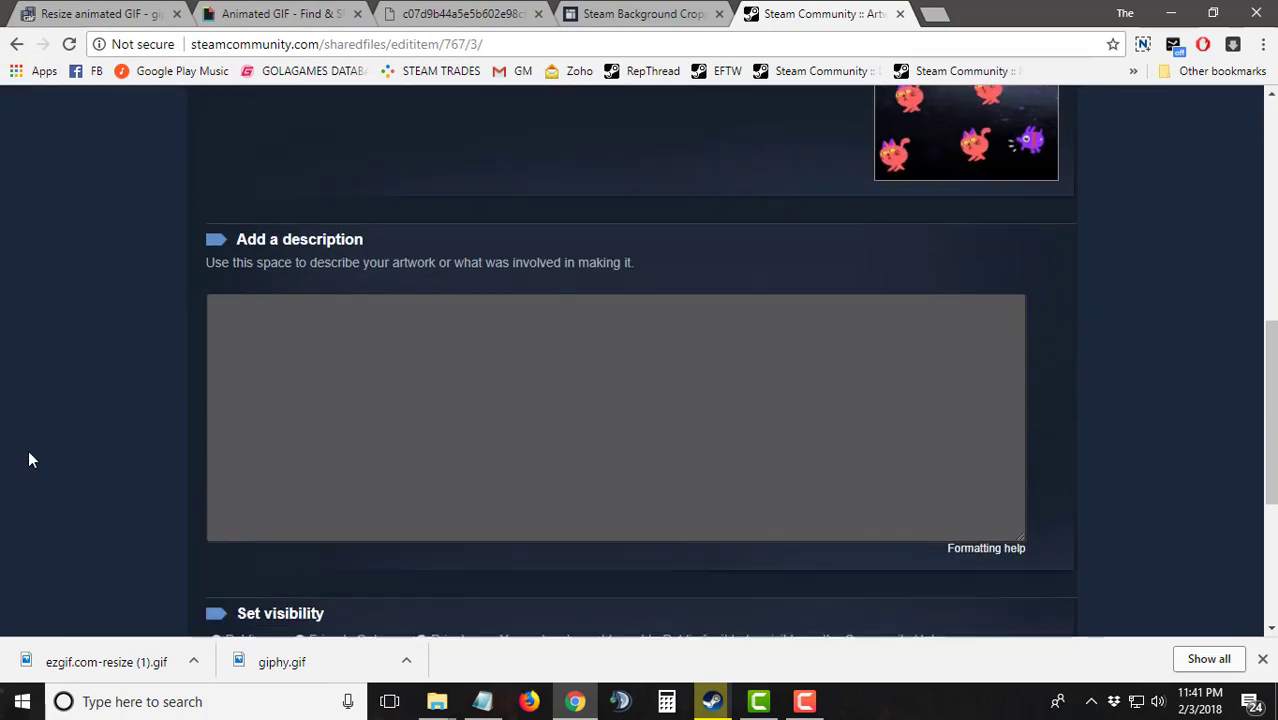
- Open DevTools and copy the width/height JavaScript snippet from Notepad
right_click(69, 199)
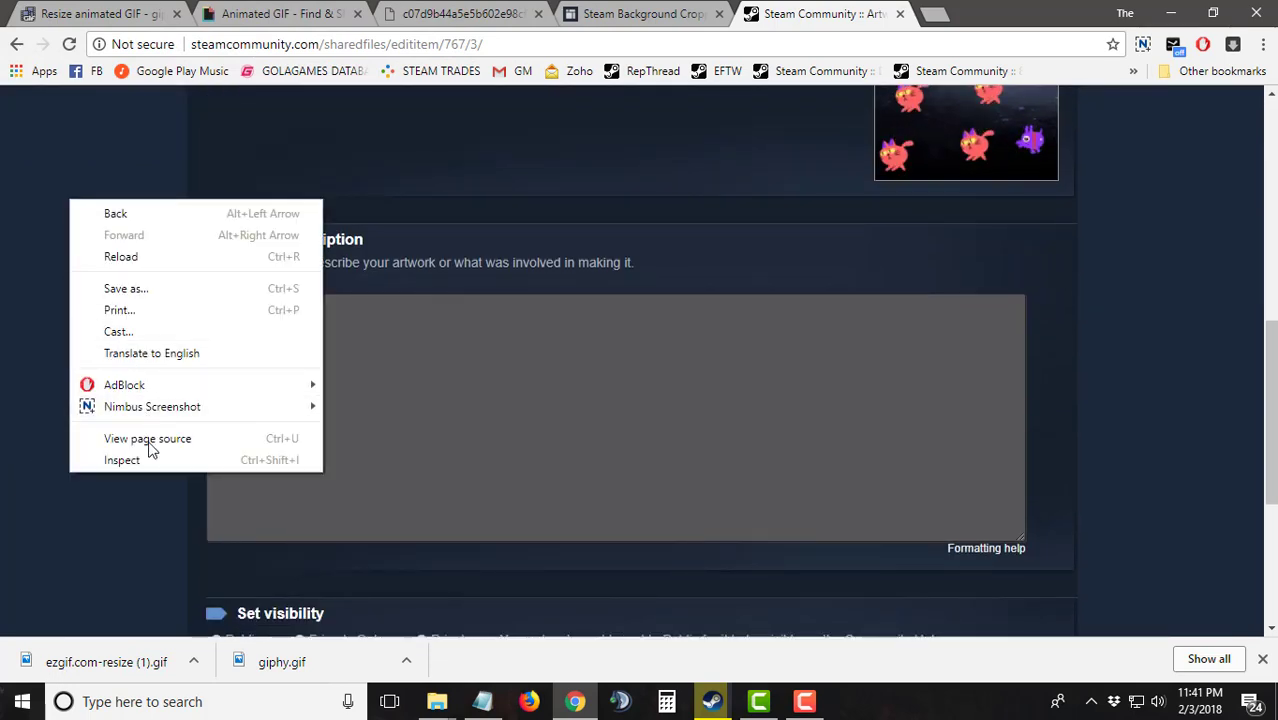
click(144, 459)
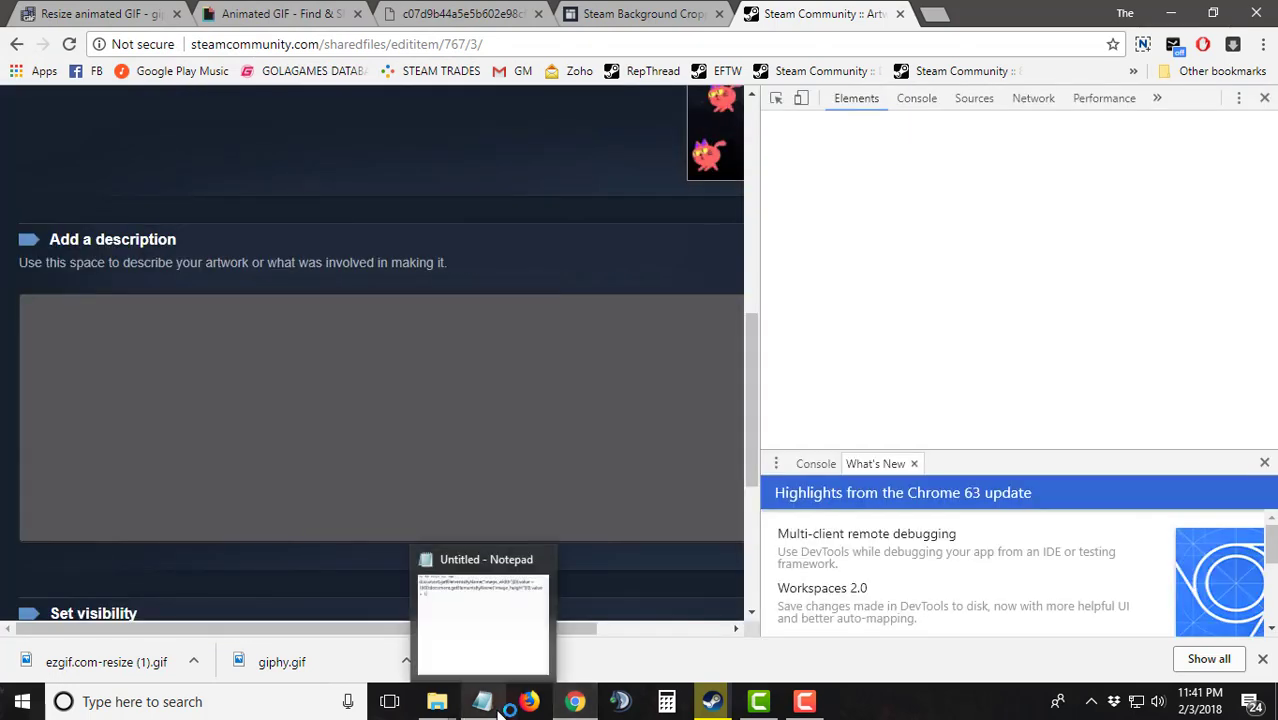
click(482, 701)
drag(512, 216, 440, 146)
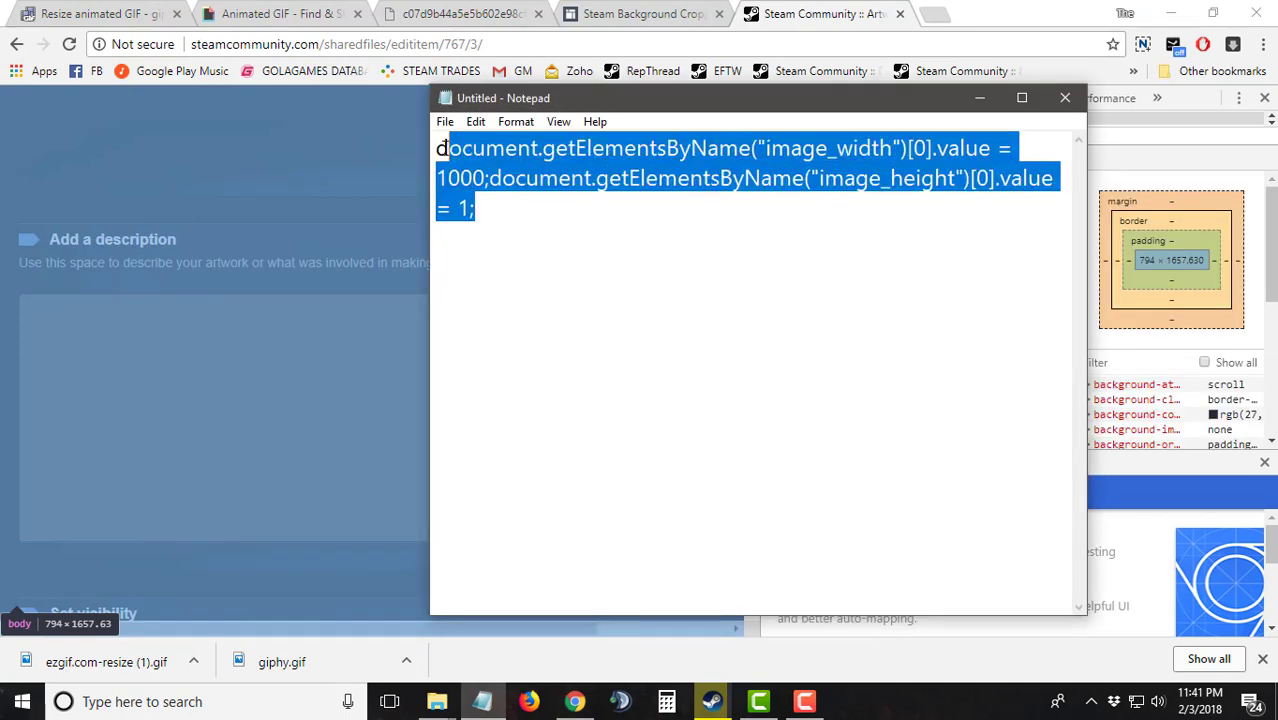
click(980, 97)
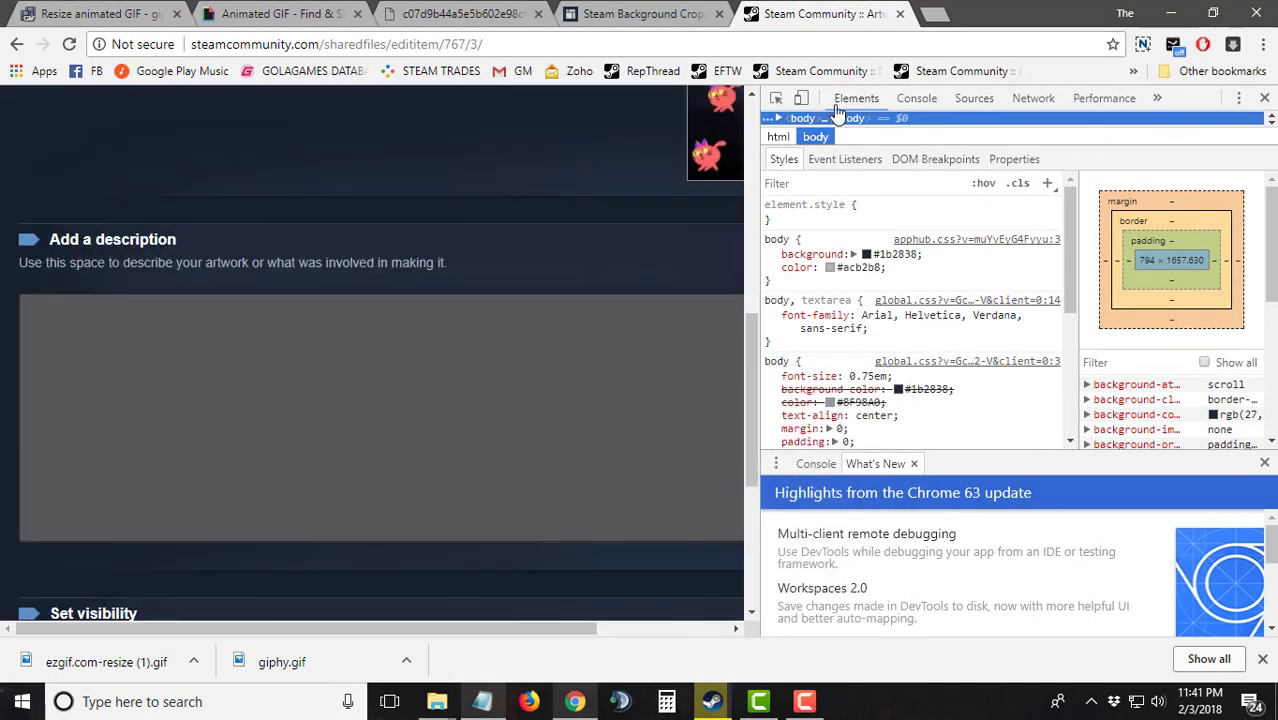
- Paste and run the snippet in the Console, setting image_width 1000 and image_height 1
click(916, 98)
right_click(842, 172)
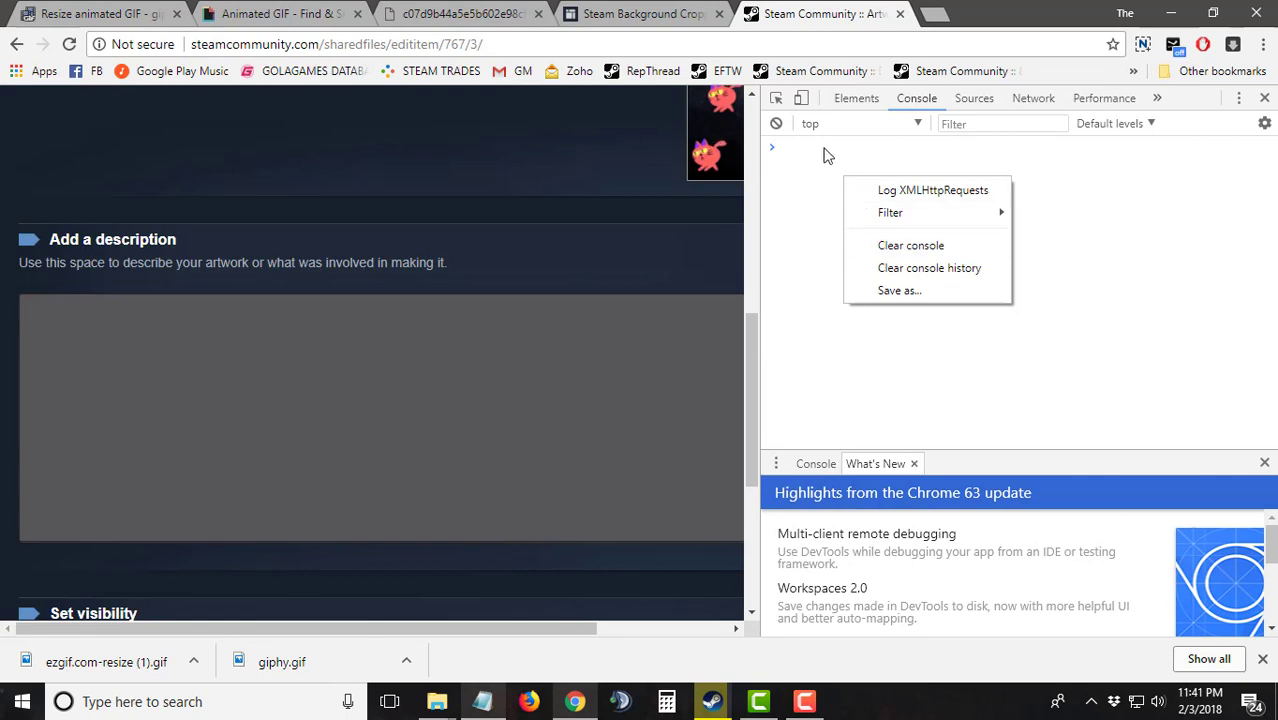
right_click(820, 150)
click(862, 203)
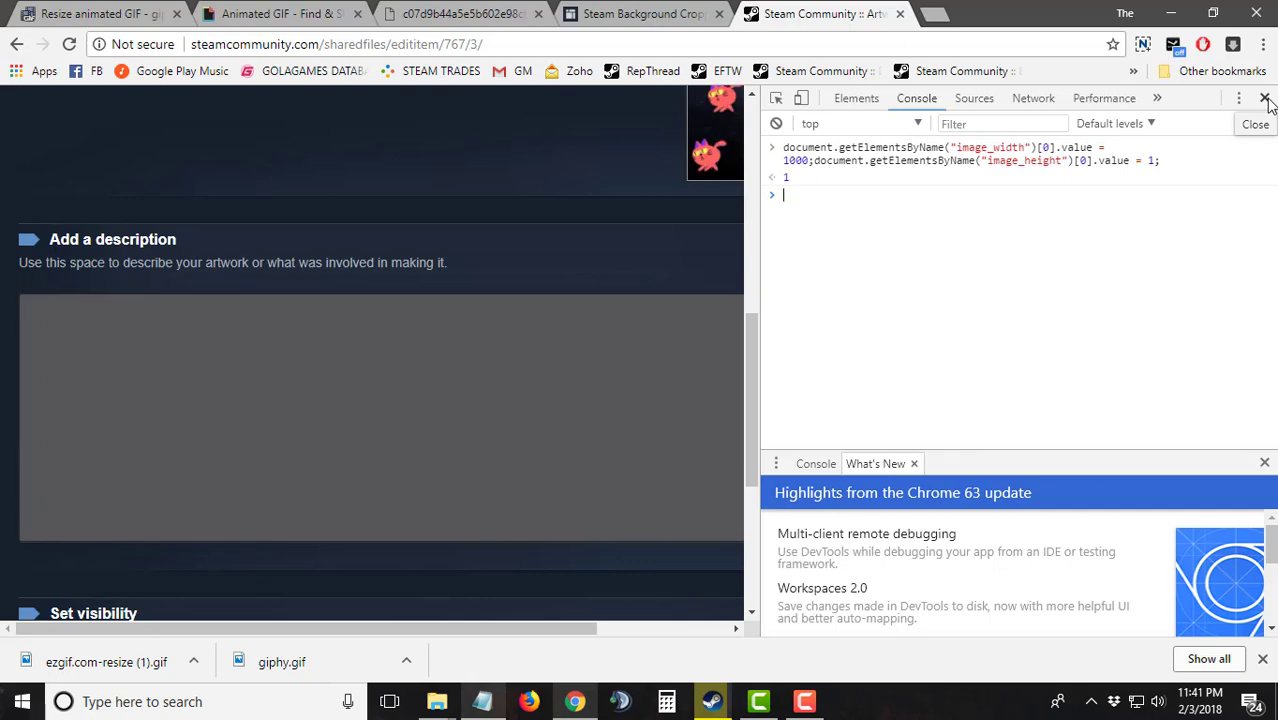
click(1266, 100)
- Tick the 'I created this artwork' certification and save the animatedtext upload
scroll(300, 425, down, 3)
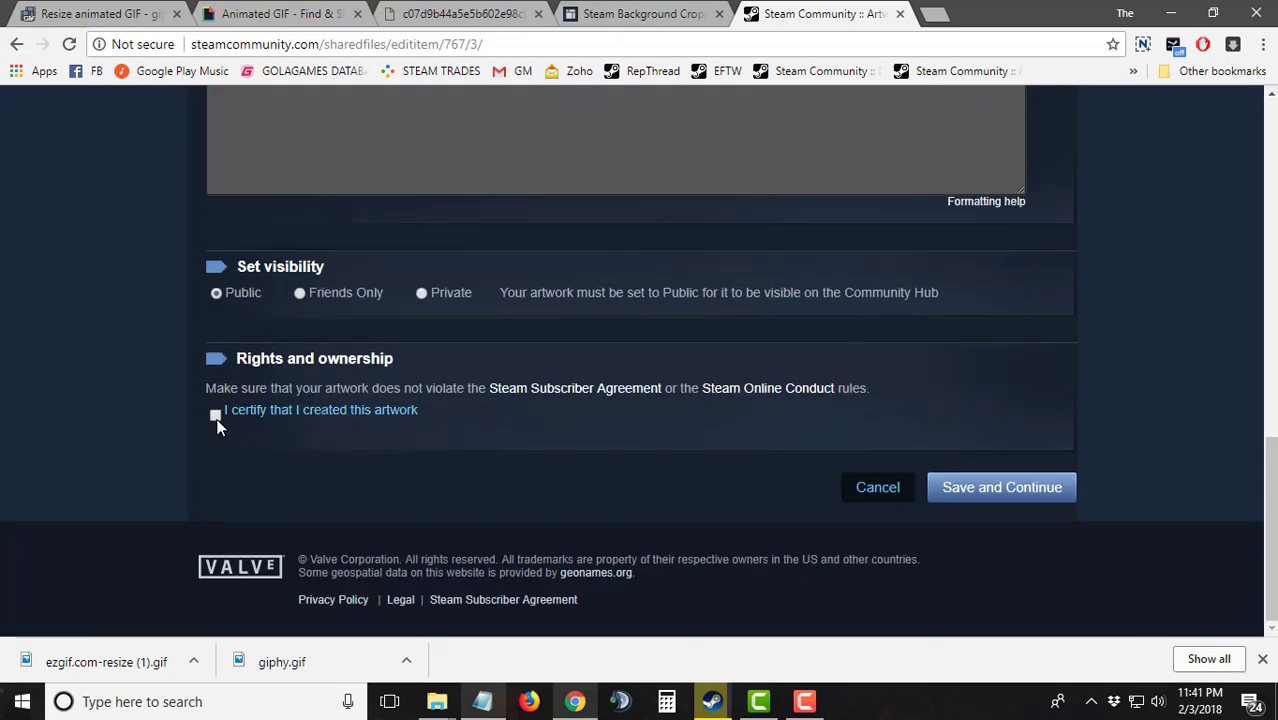
click(214, 418)
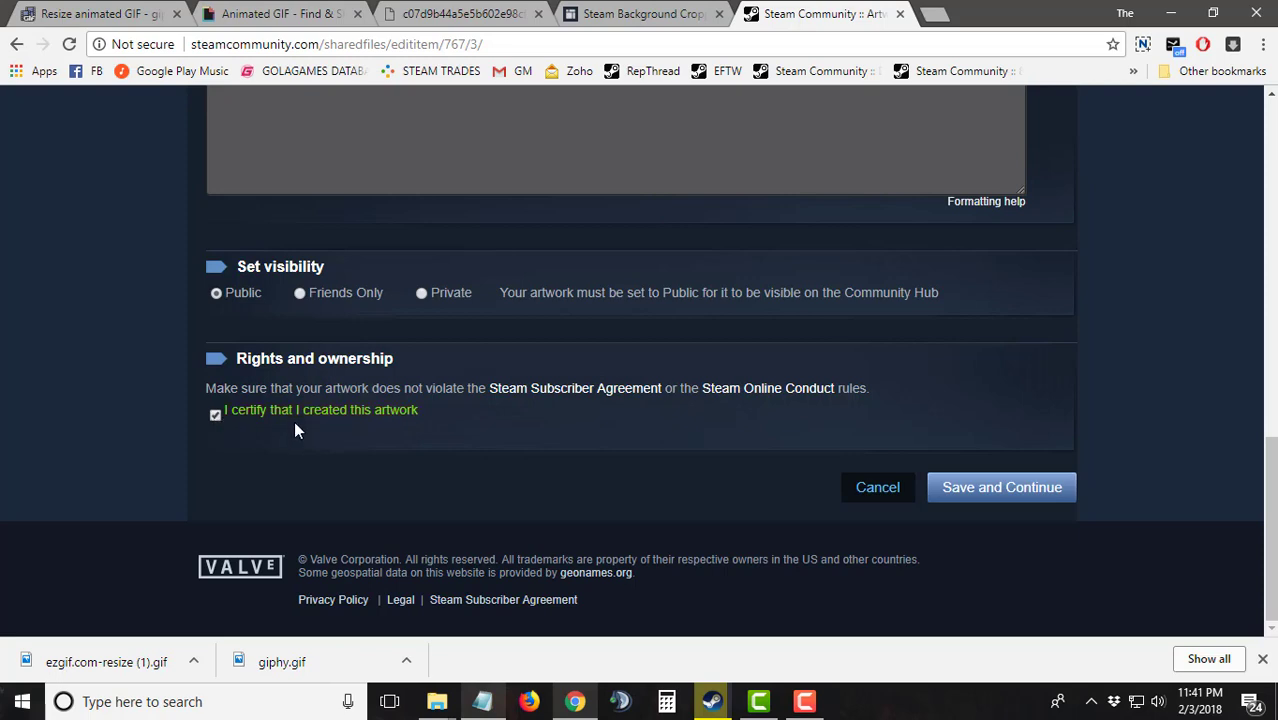
click(1023, 487)
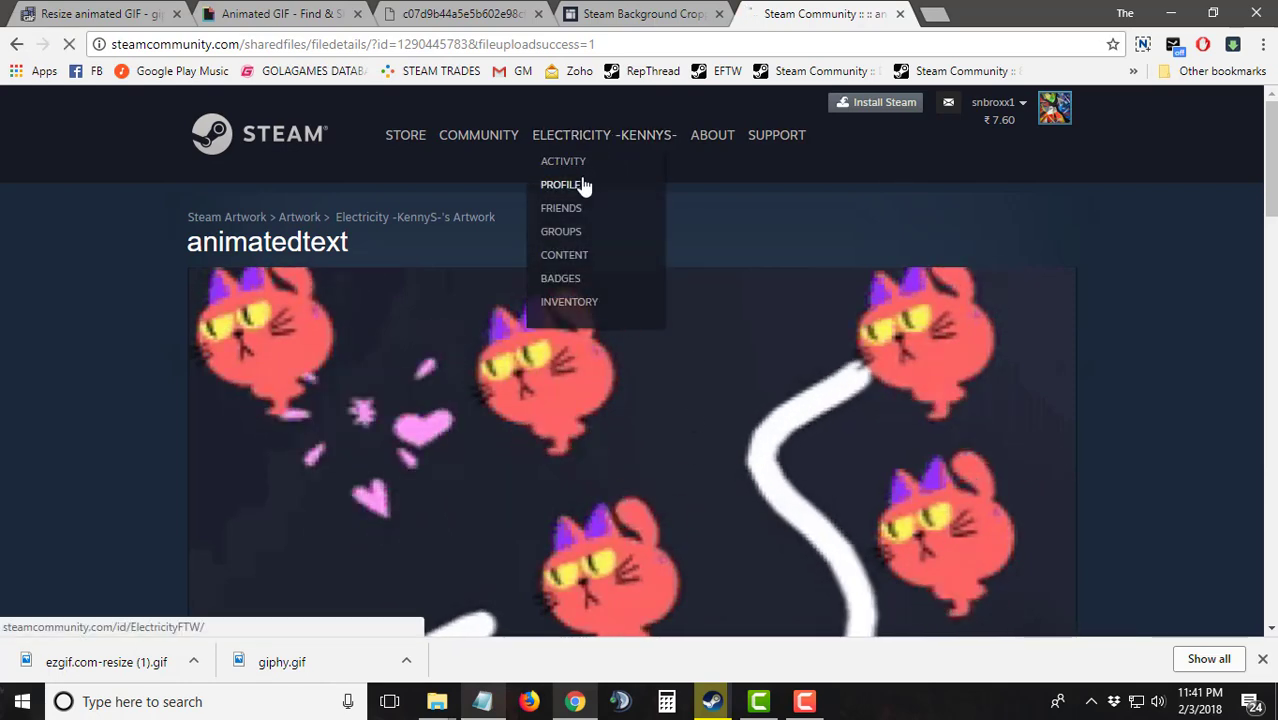
- Open Edit Profile from the Steam profile page and scroll to the Artwork Showcase
click(580, 186)
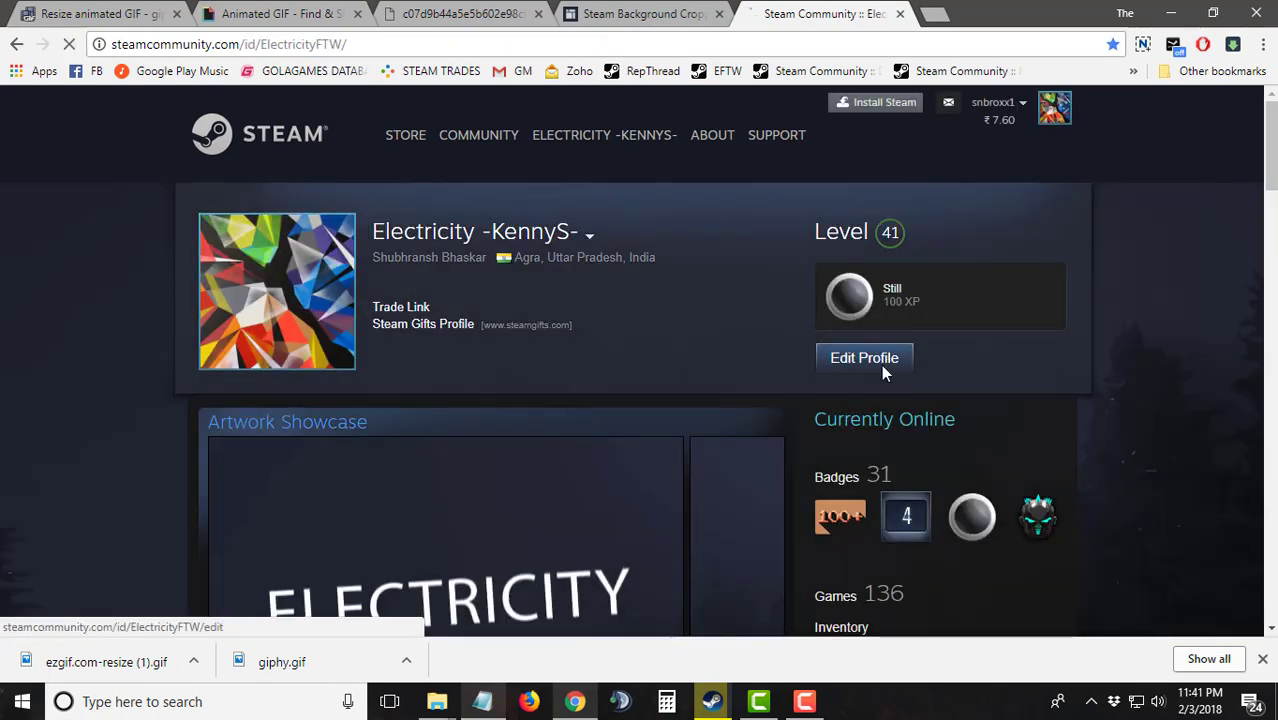
click(880, 364)
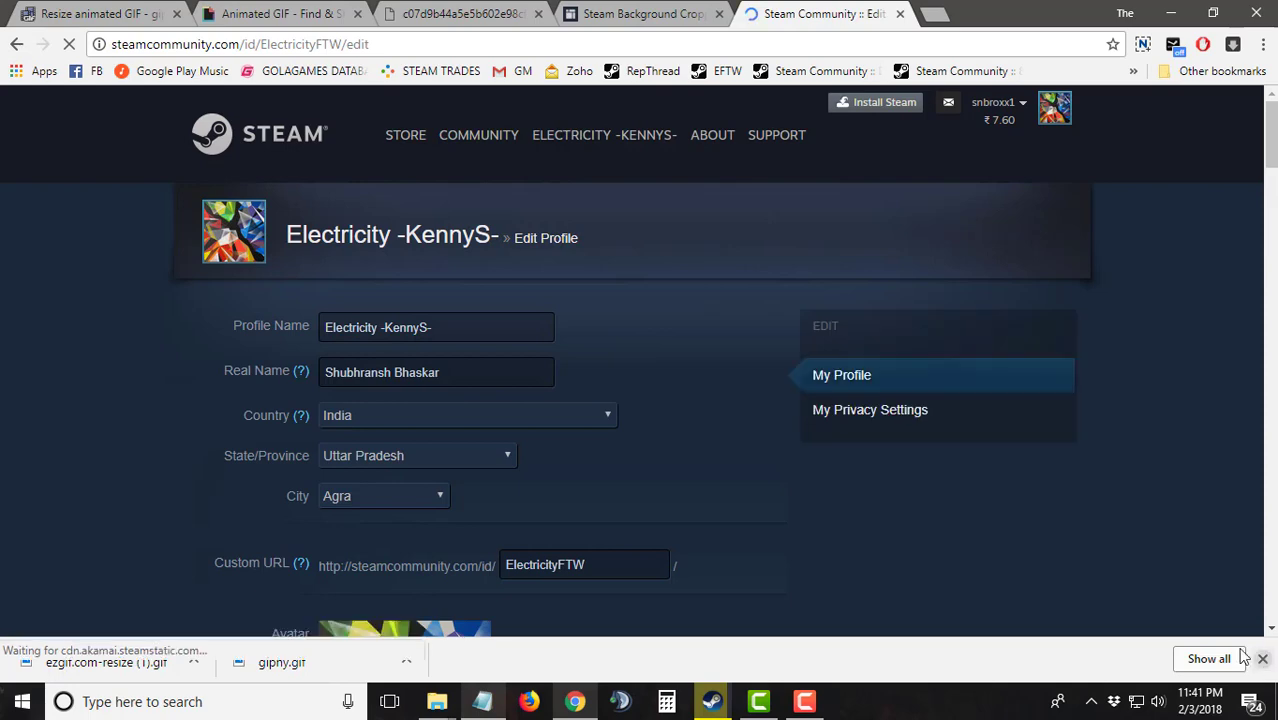
click(1262, 657)
scroll(448, 540, down, 5)
scroll(149, 436, down, 8)
scroll(149, 436, down, 1)
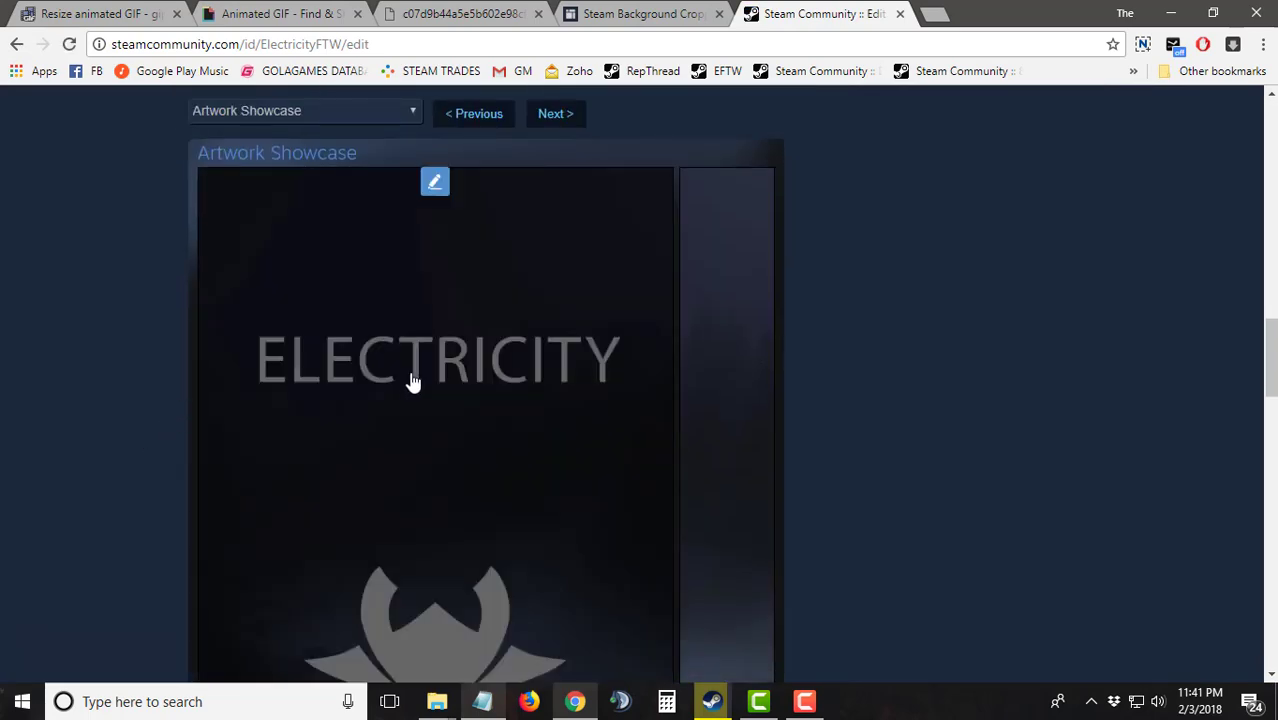
- Set the Artwork Showcase image to the animatedtext artwork and save changes
click(414, 379)
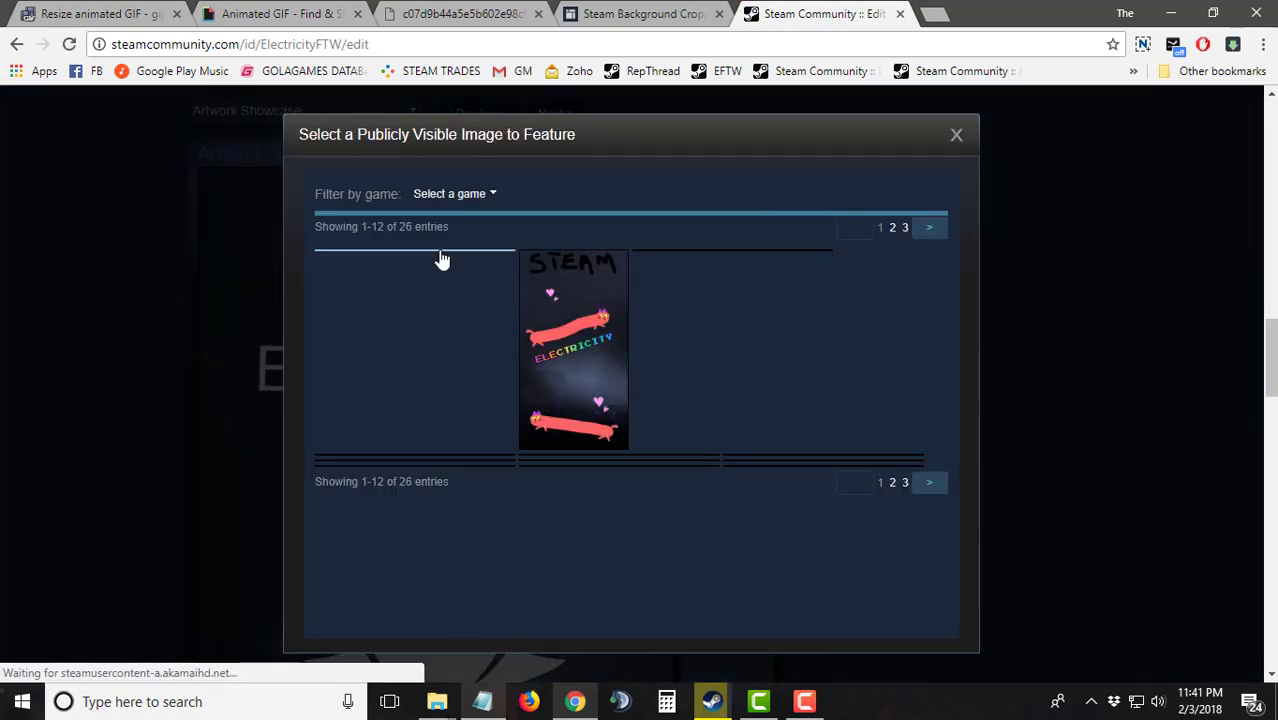
click(440, 256)
scroll(898, 560, down, 5)
scroll(892, 516, down, 1)
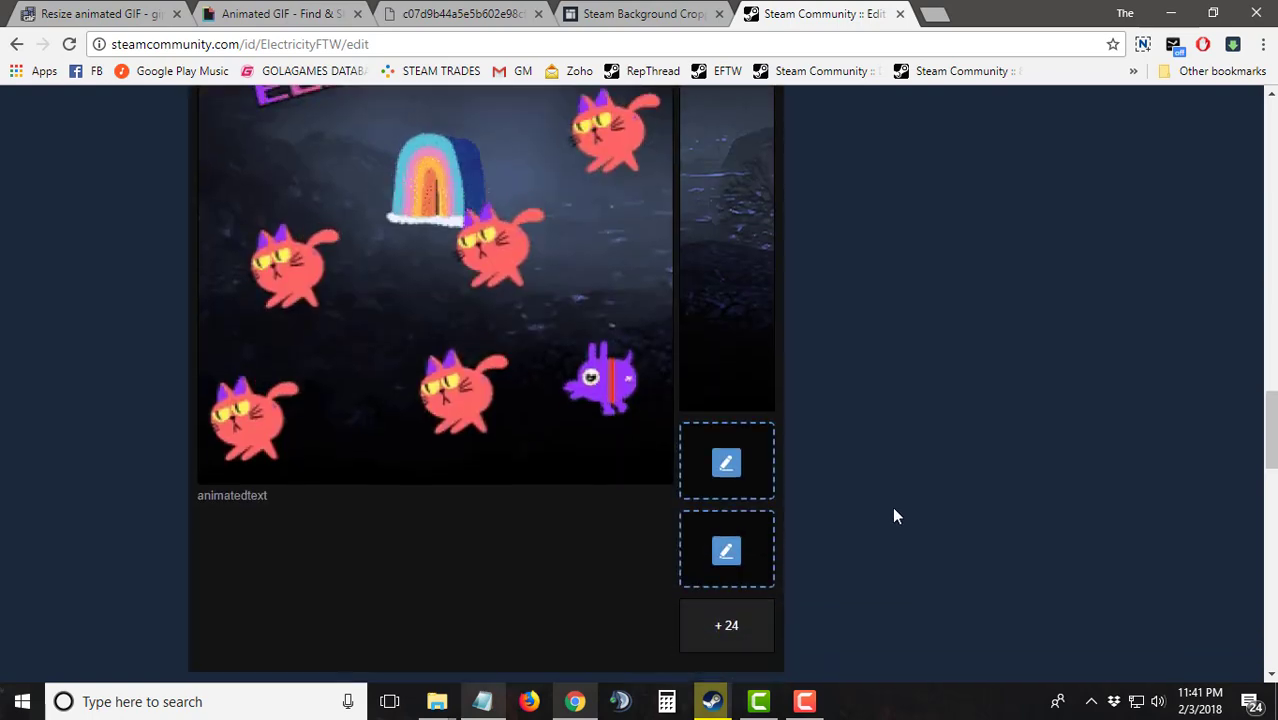
scroll(893, 523, down, 10)
scroll(846, 505, down, 5)
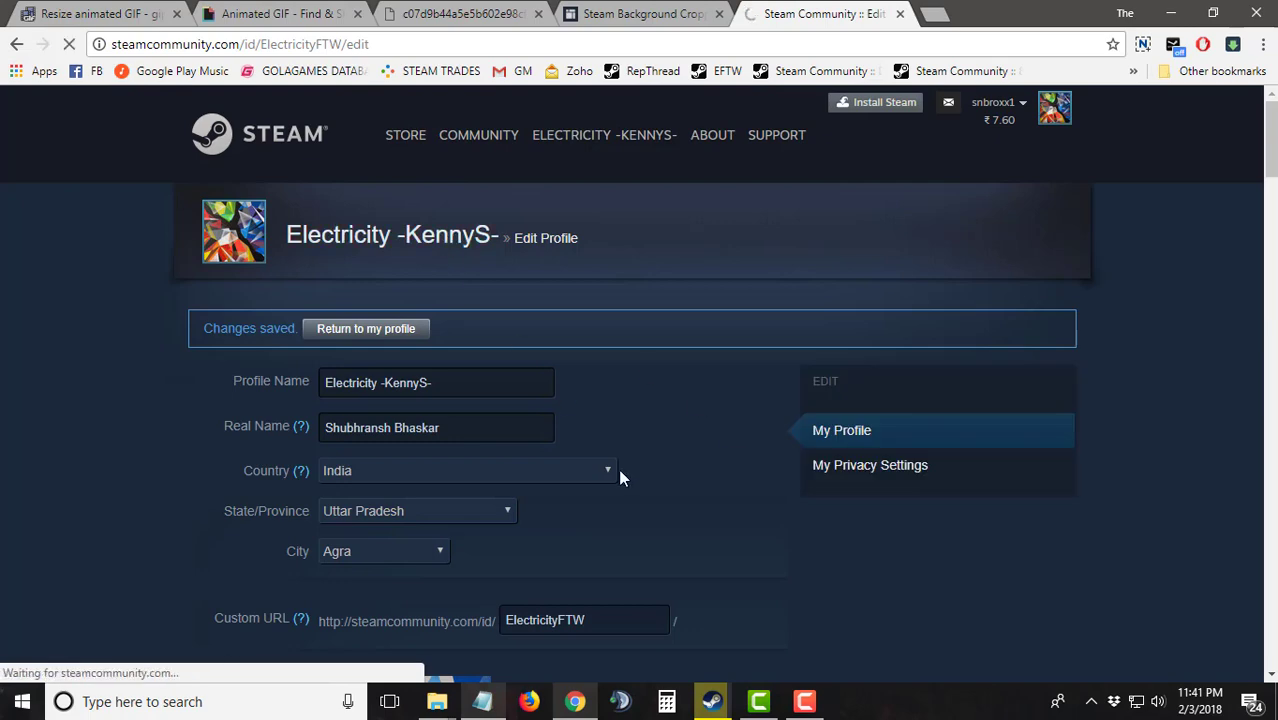
- Scroll the profile to view the animated ELECTRICITY cat GIF against the forest background
scroll(653, 428, down, 5)
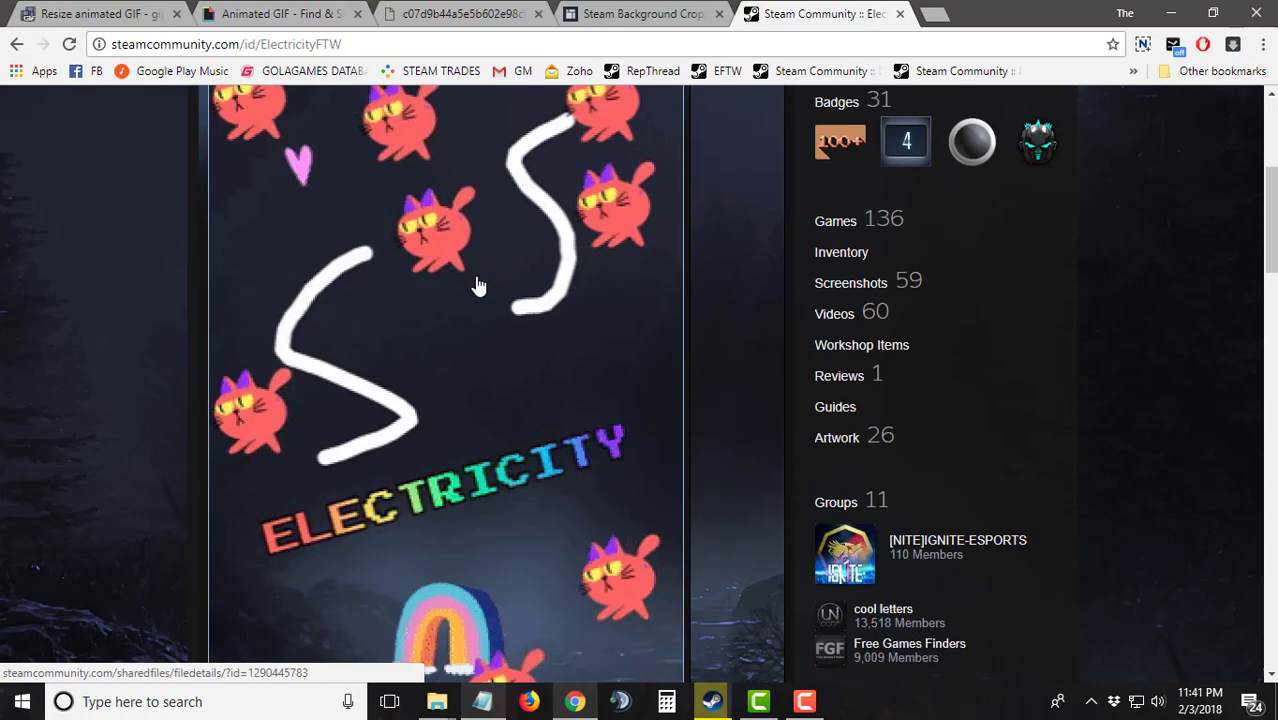
scroll(478, 286, up, 2)
scroll(478, 286, down, 2)
scroll(520, 350, up, 1)
scroll(570, 410, up, 3)
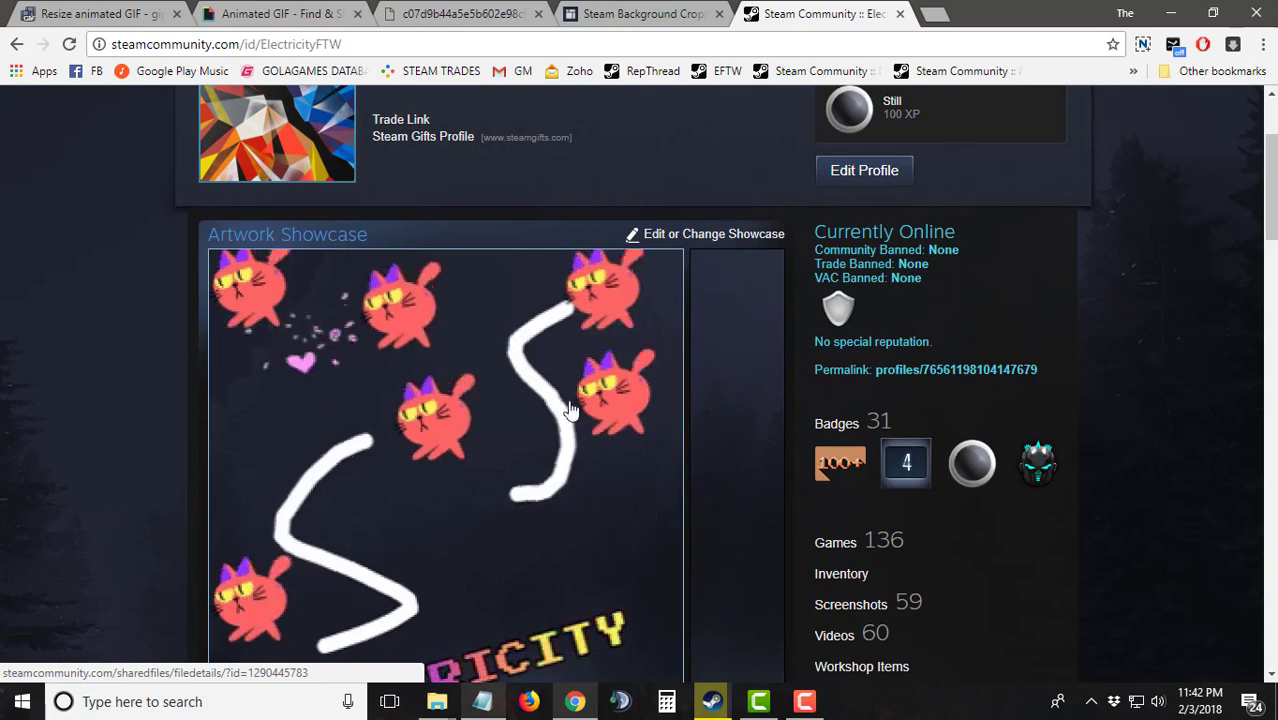
scroll(470, 470, down, 1)
scroll(400, 510, down, 2)
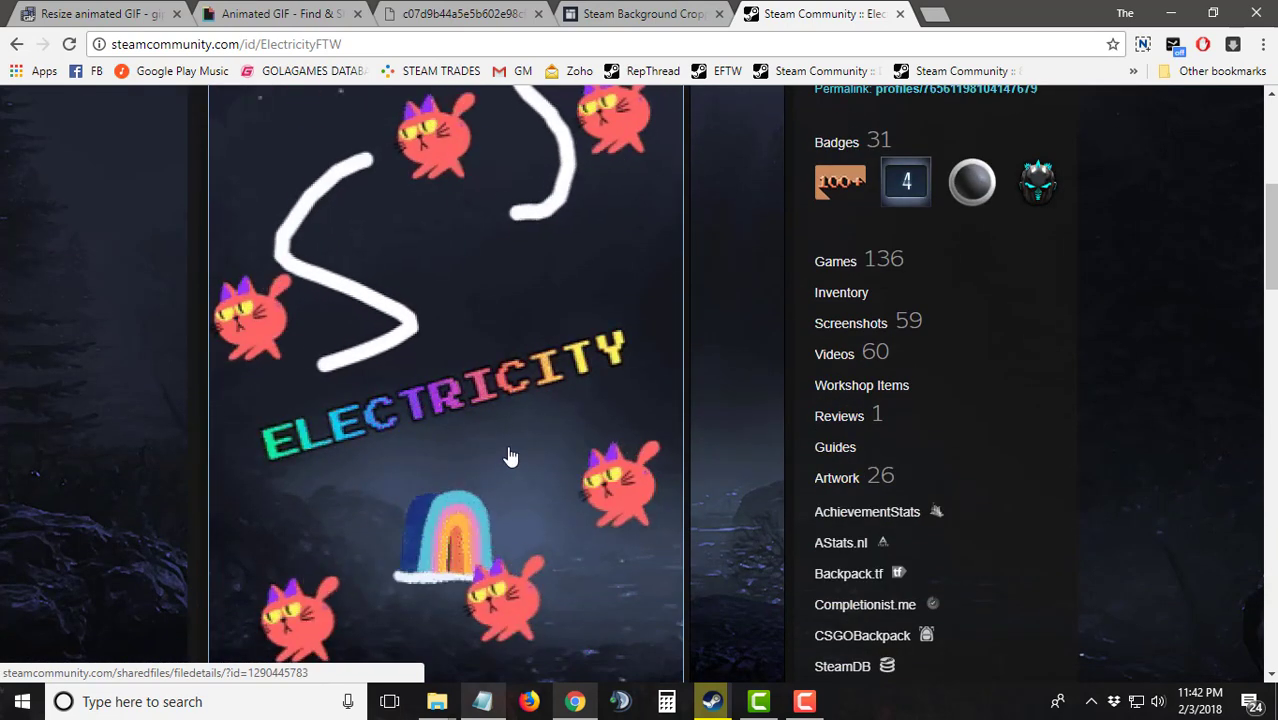
scroll(514, 451, up, 2)
scroll(528, 495, up, 2)
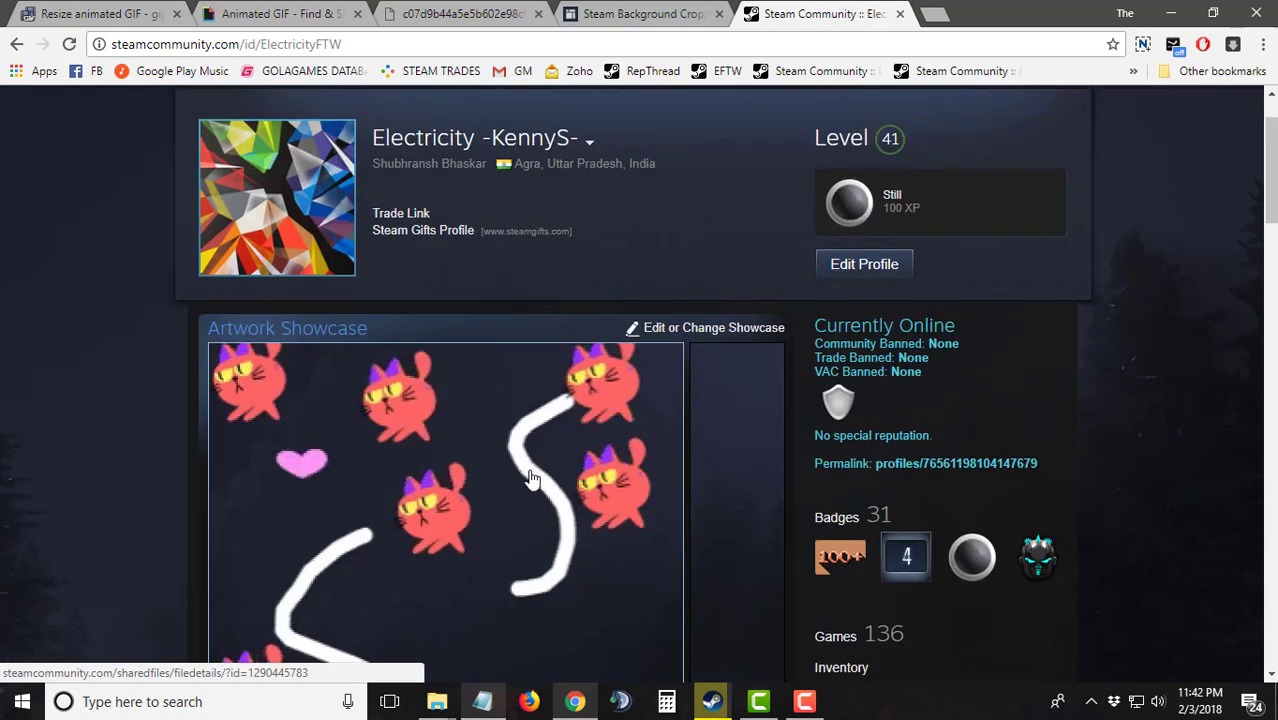